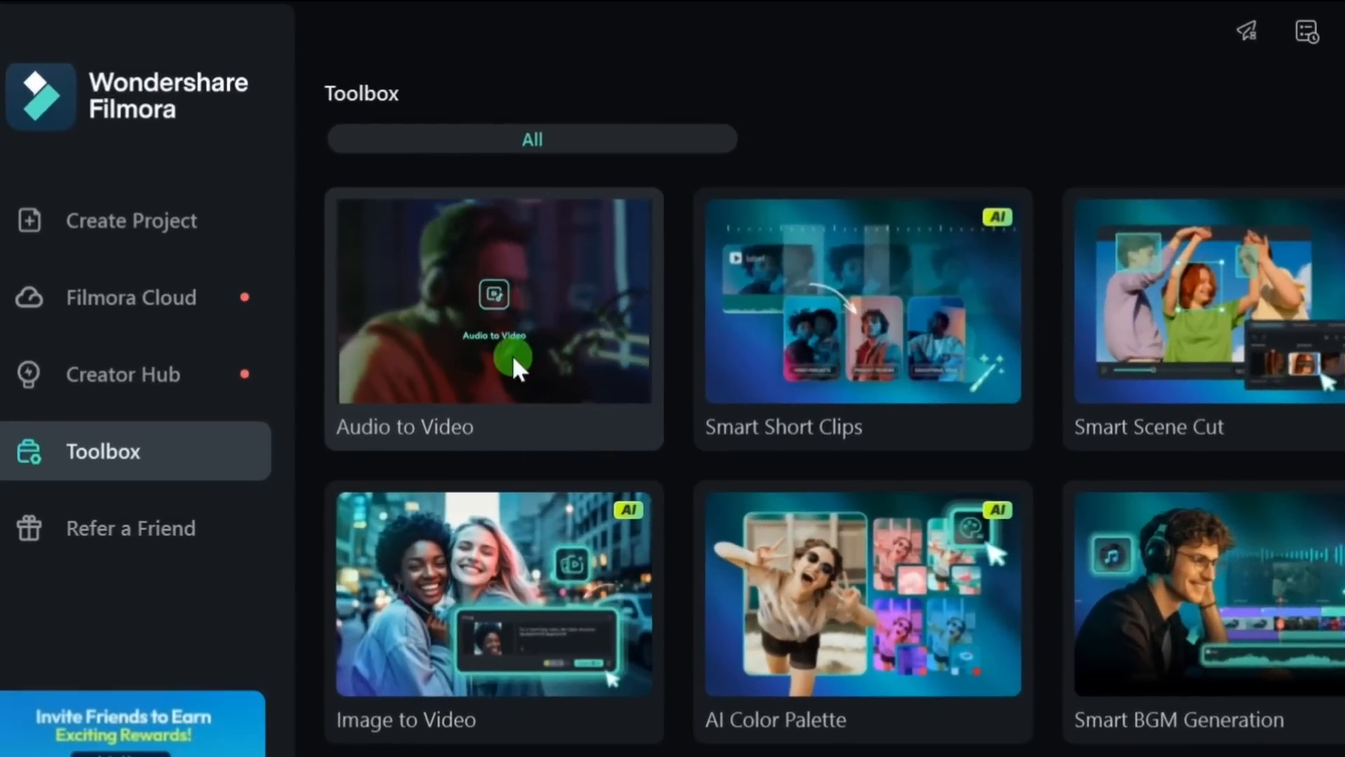
Step: Start an Audio to Video project with Protein.MP3 and set the audio language to English (US)
{"action": "left_click", "coordinate": [512, 354]}
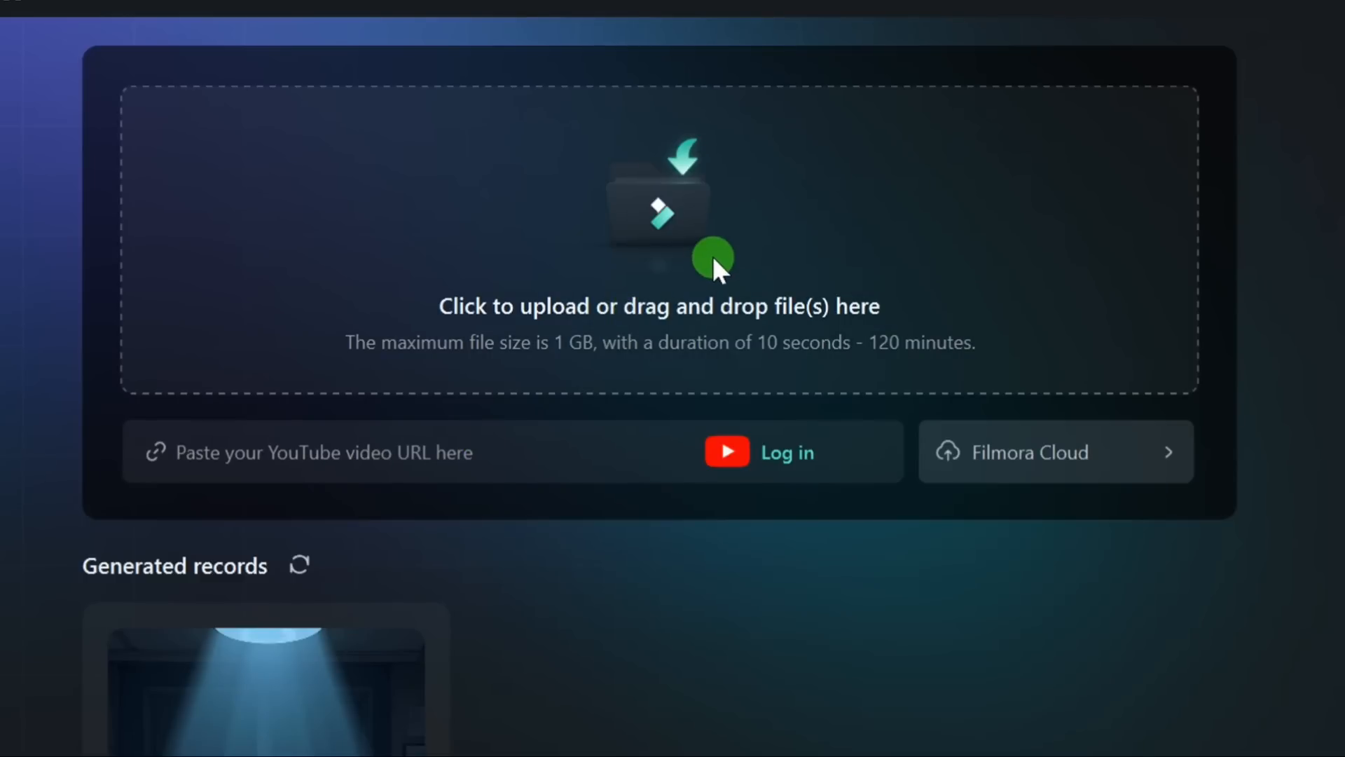
{"action": "left_click", "coordinate": [670, 257]}
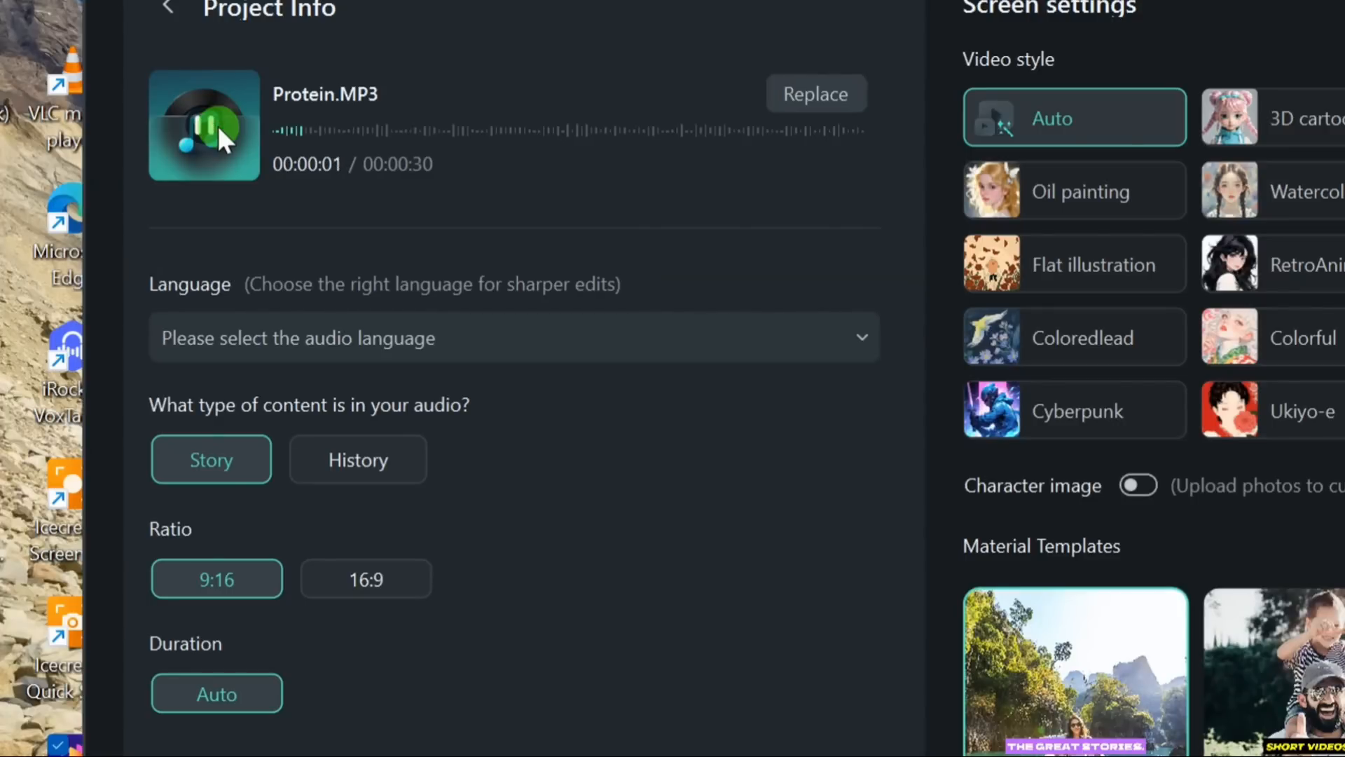
{"action": "left_click", "coordinate": [217, 125]}
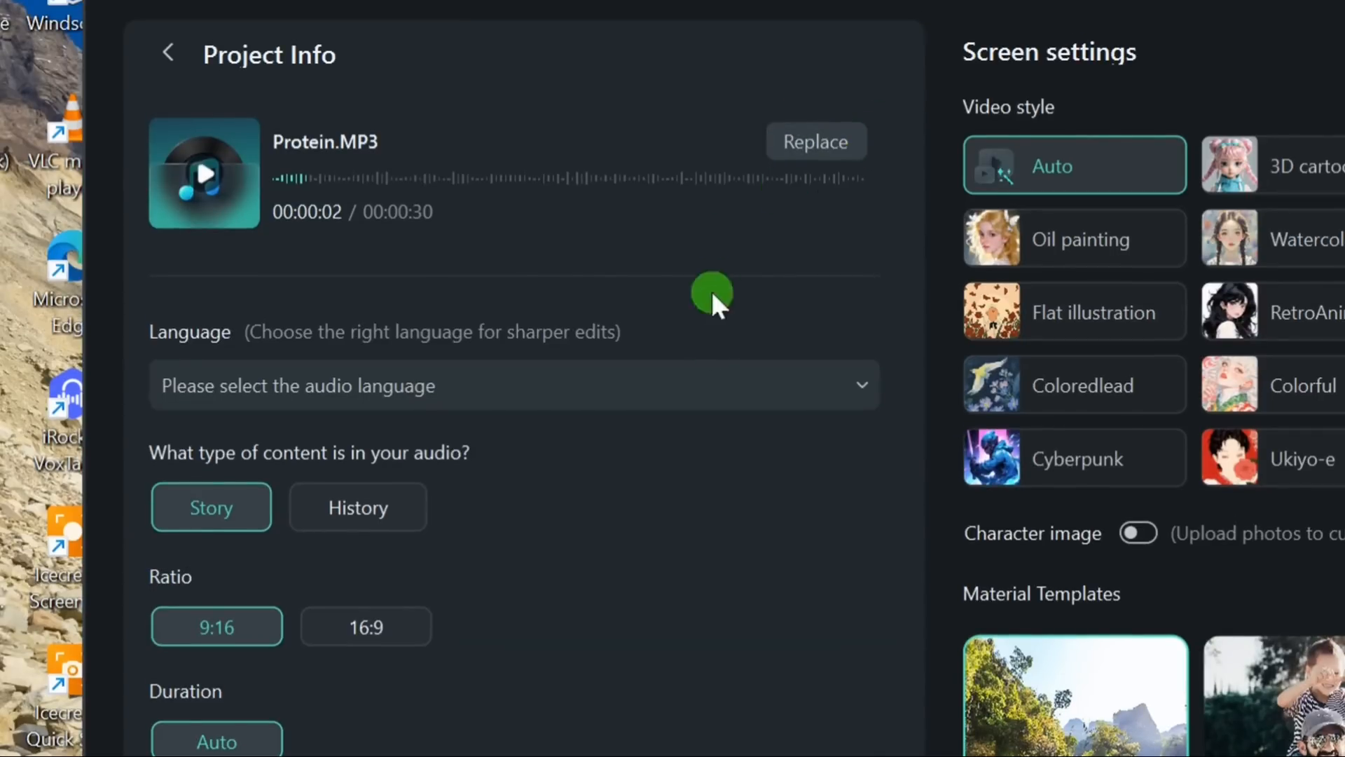
{"action": "left_click", "coordinate": [704, 384]}
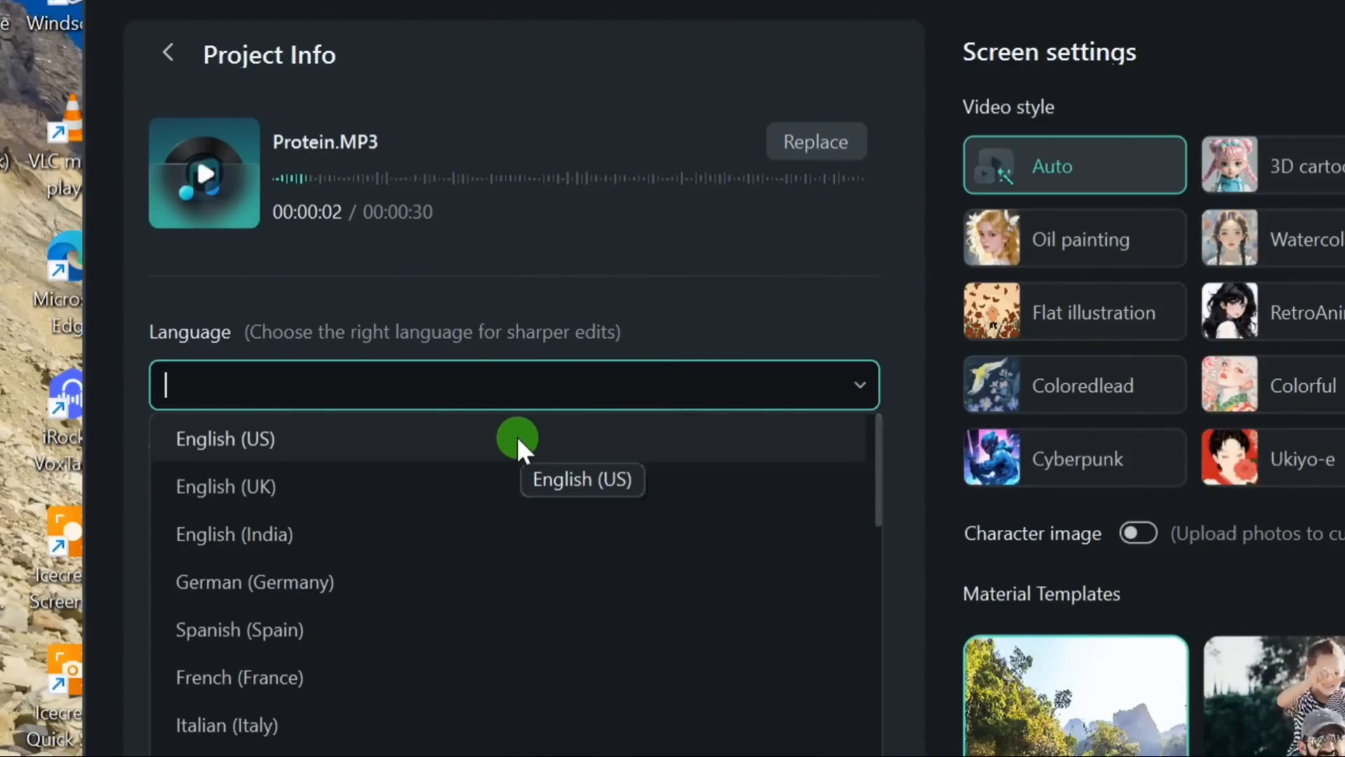
{"action": "left_click", "coordinate": [494, 450]}
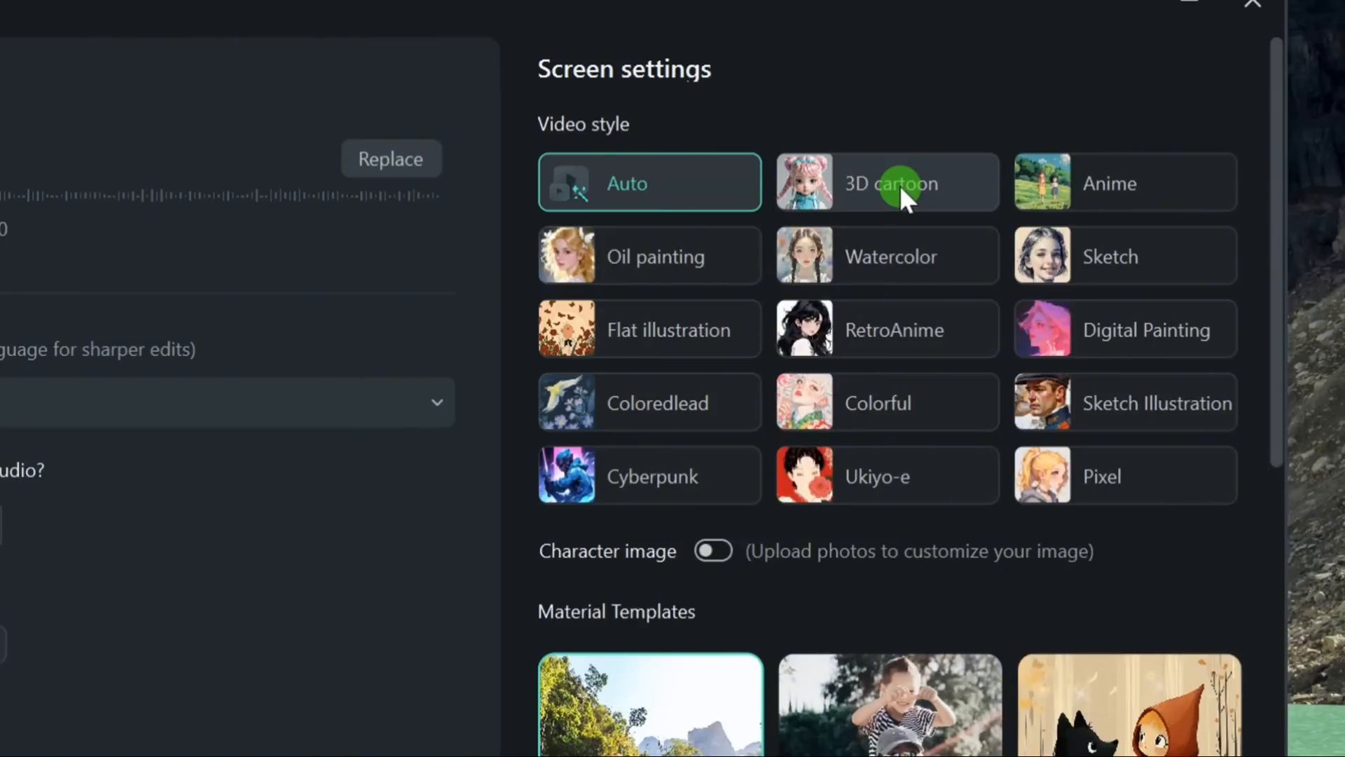
Step: Set the video style to Sketch Illustration and the material template to Whispered Tales
{"action": "left_click", "coordinate": [1124, 404]}
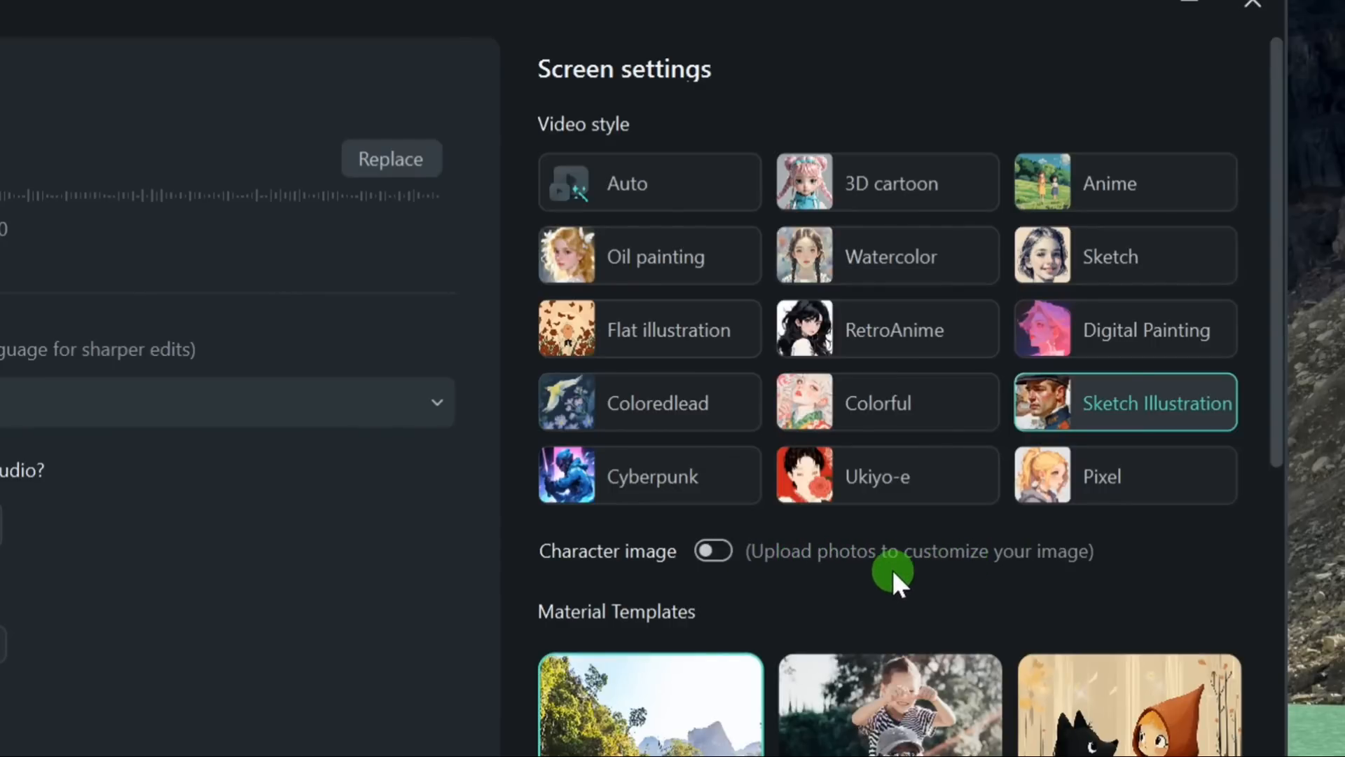
{"action": "scroll", "coordinate": [891, 570], "scroll_direction": "down", "scroll_amount": 3}
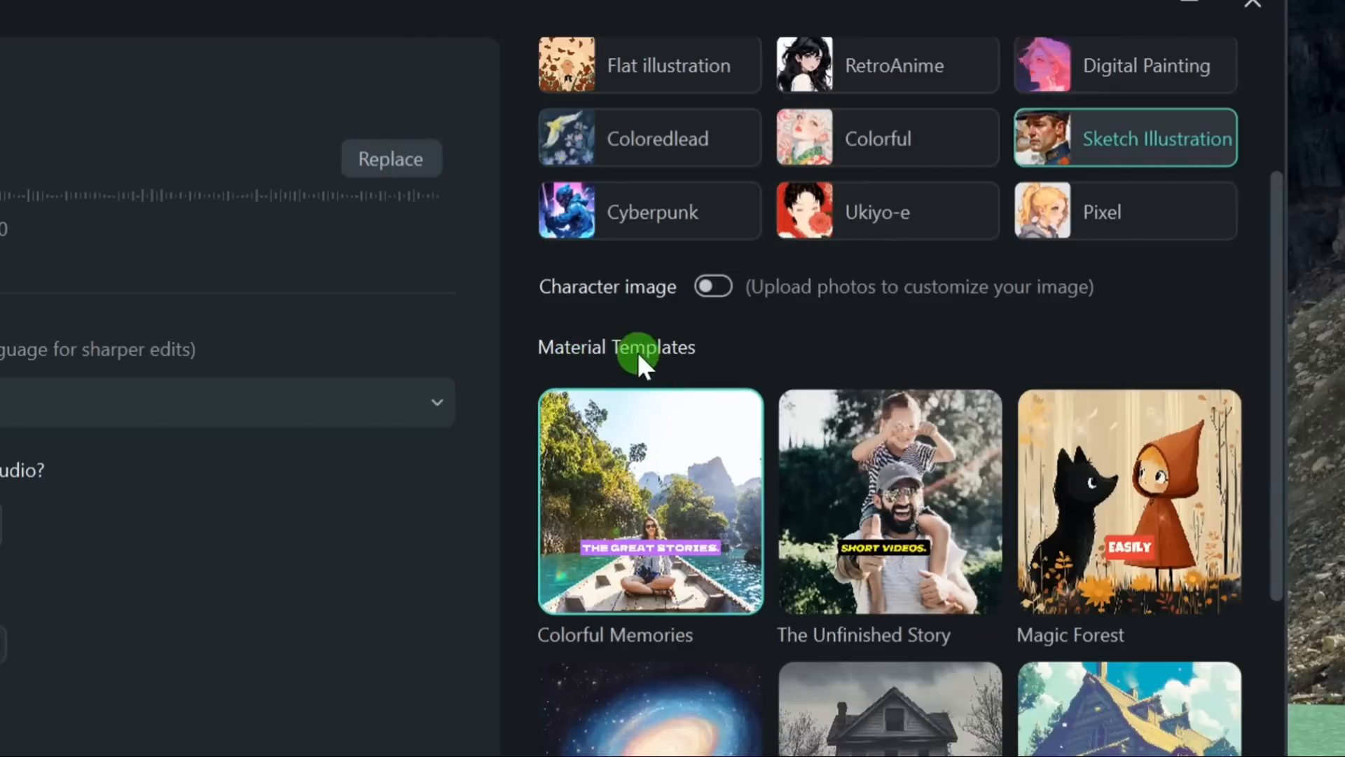
{"action": "mouse_move", "coordinate": [721, 510]}
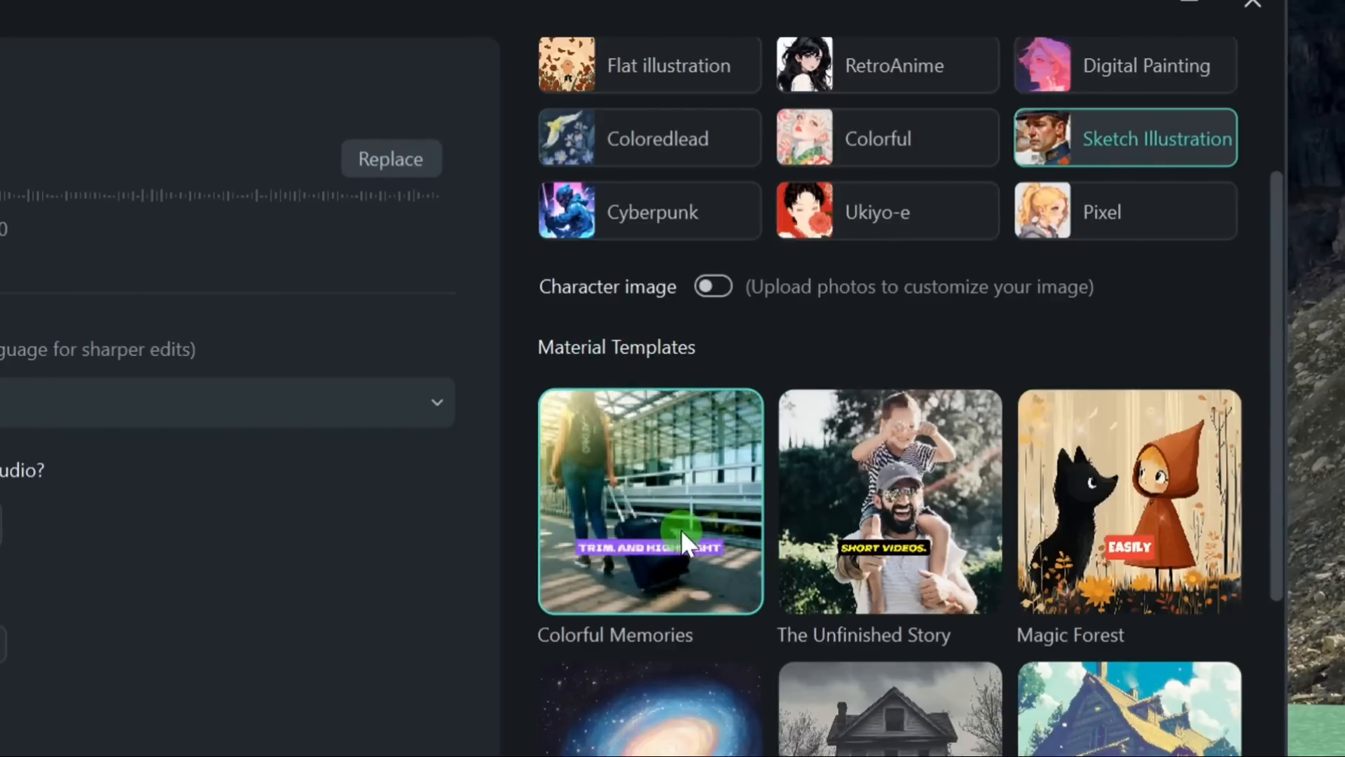
{"action": "mouse_move", "coordinate": [893, 526]}
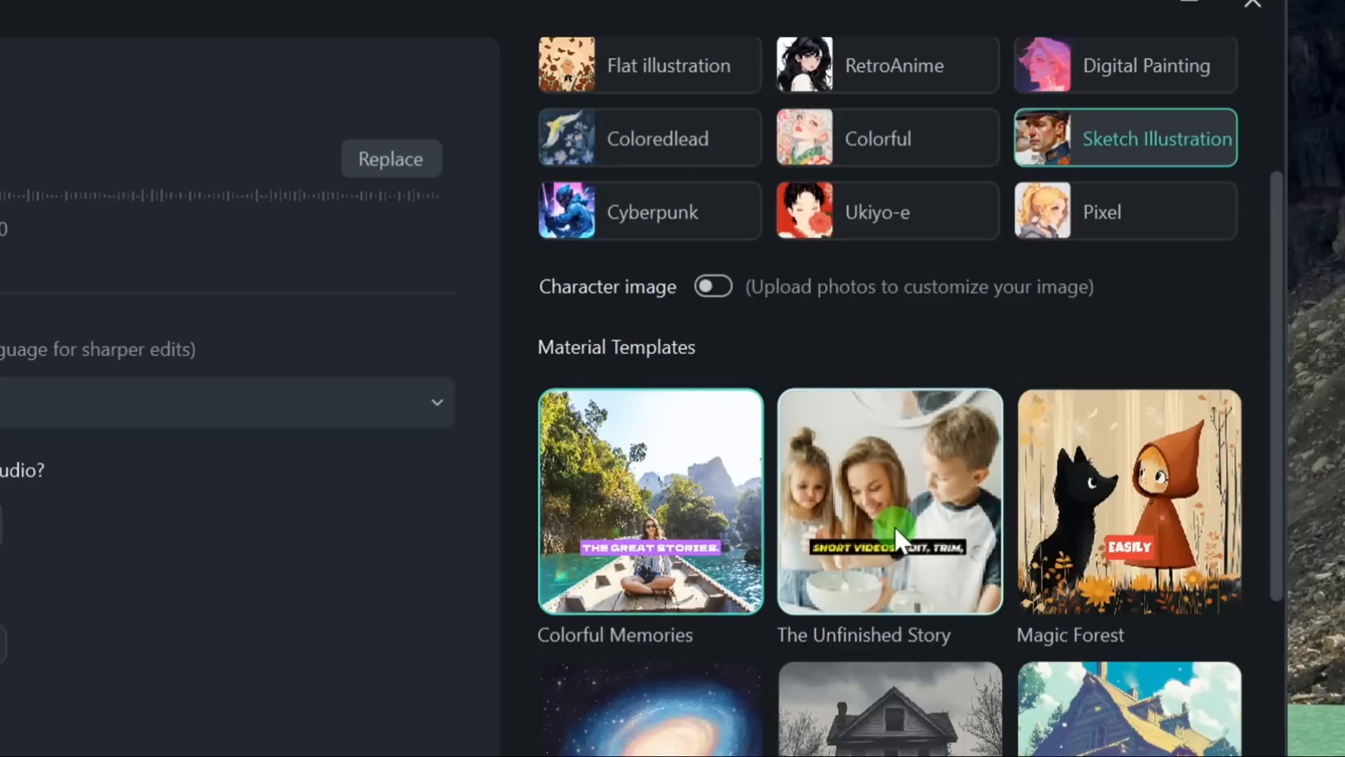
{"action": "scroll", "coordinate": [900, 656], "scroll_direction": "down", "scroll_amount": 2}
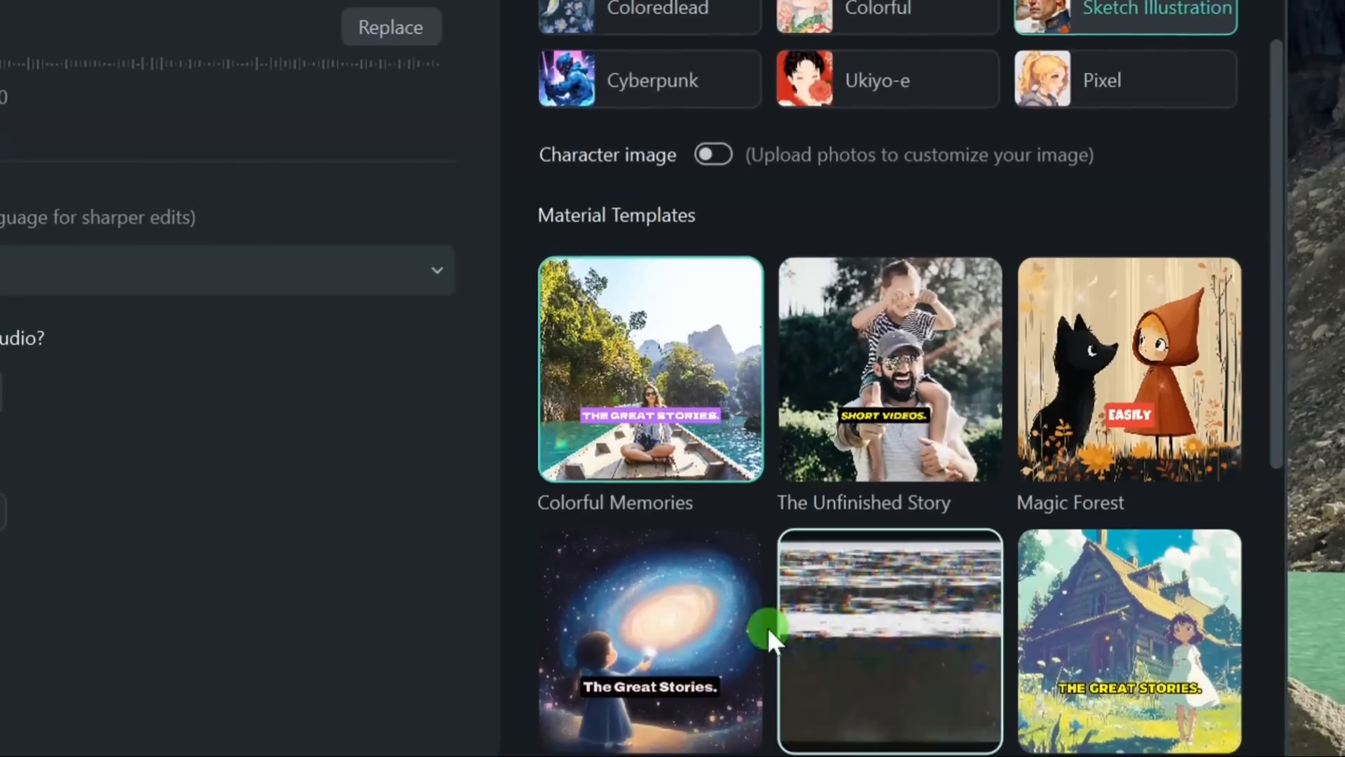
{"action": "scroll", "coordinate": [875, 620], "scroll_direction": "down", "scroll_amount": 4}
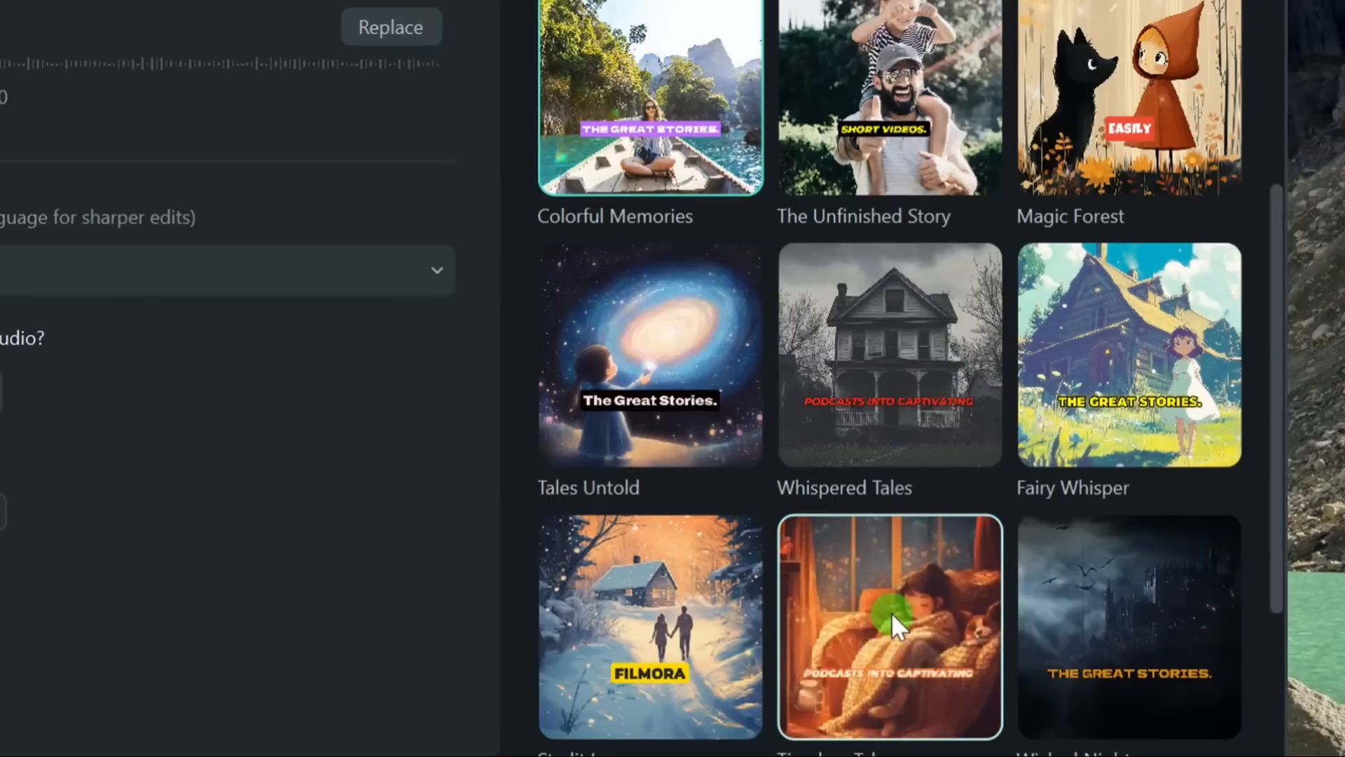
{"action": "left_click", "coordinate": [893, 376]}
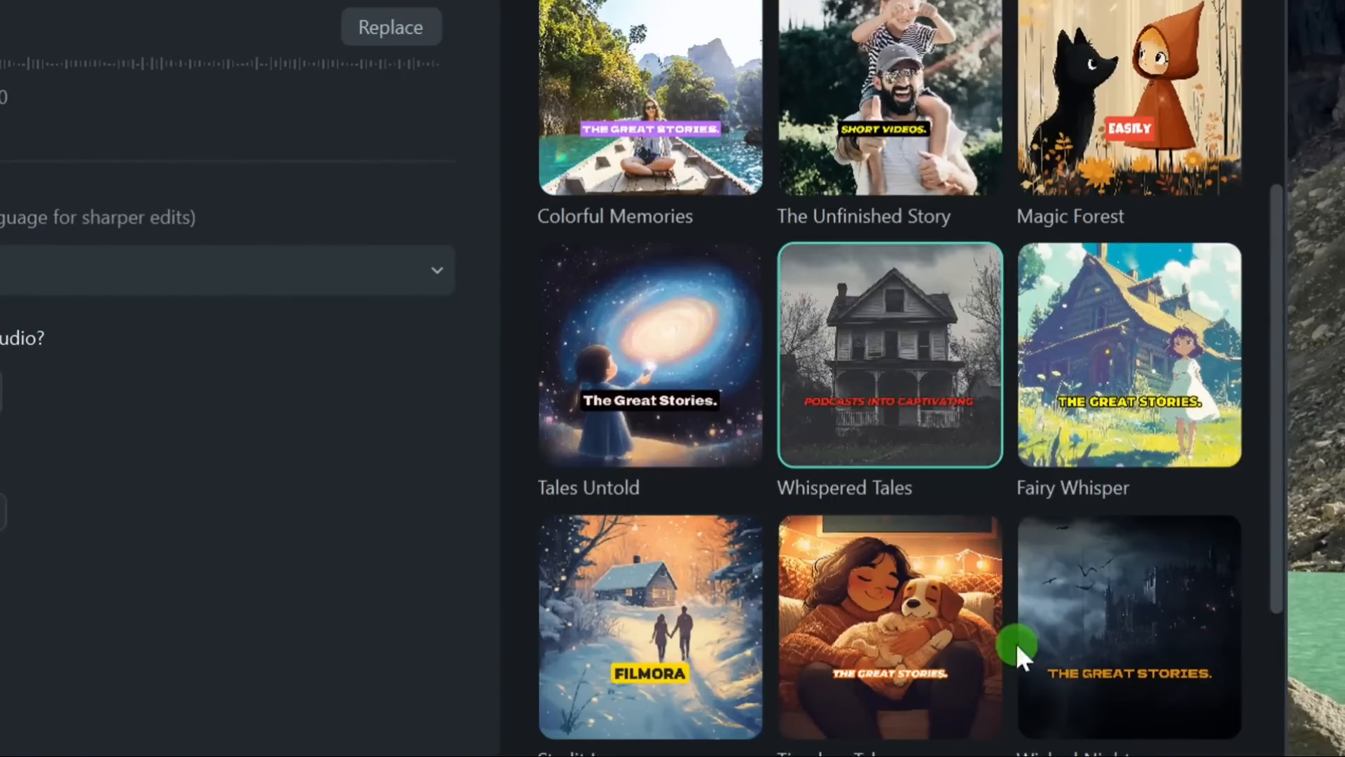
Step: Generate the video from the audio and open the result for editing
{"action": "scroll", "coordinate": [1021, 645], "scroll_direction": "down", "scroll_amount": 6}
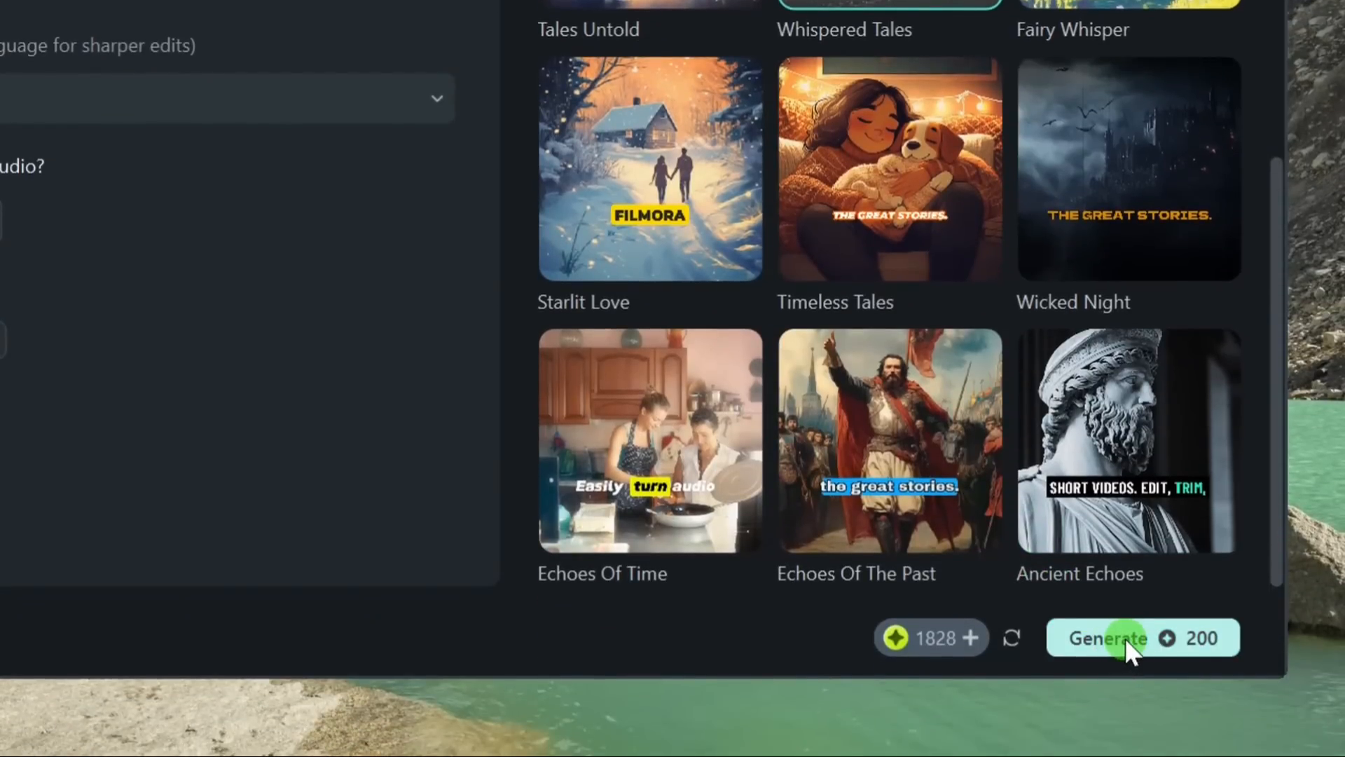
{"action": "left_click", "coordinate": [1124, 637]}
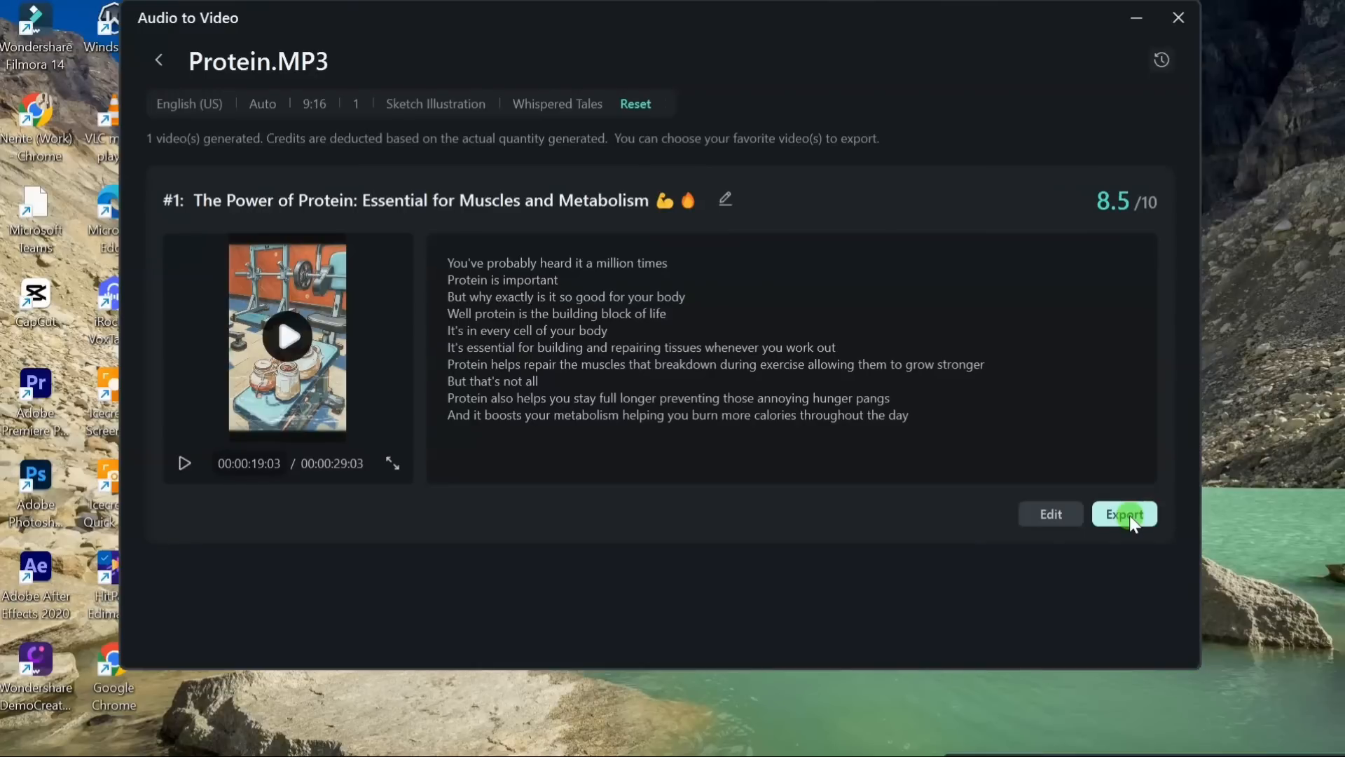
{"action": "left_click", "coordinate": [1049, 514]}
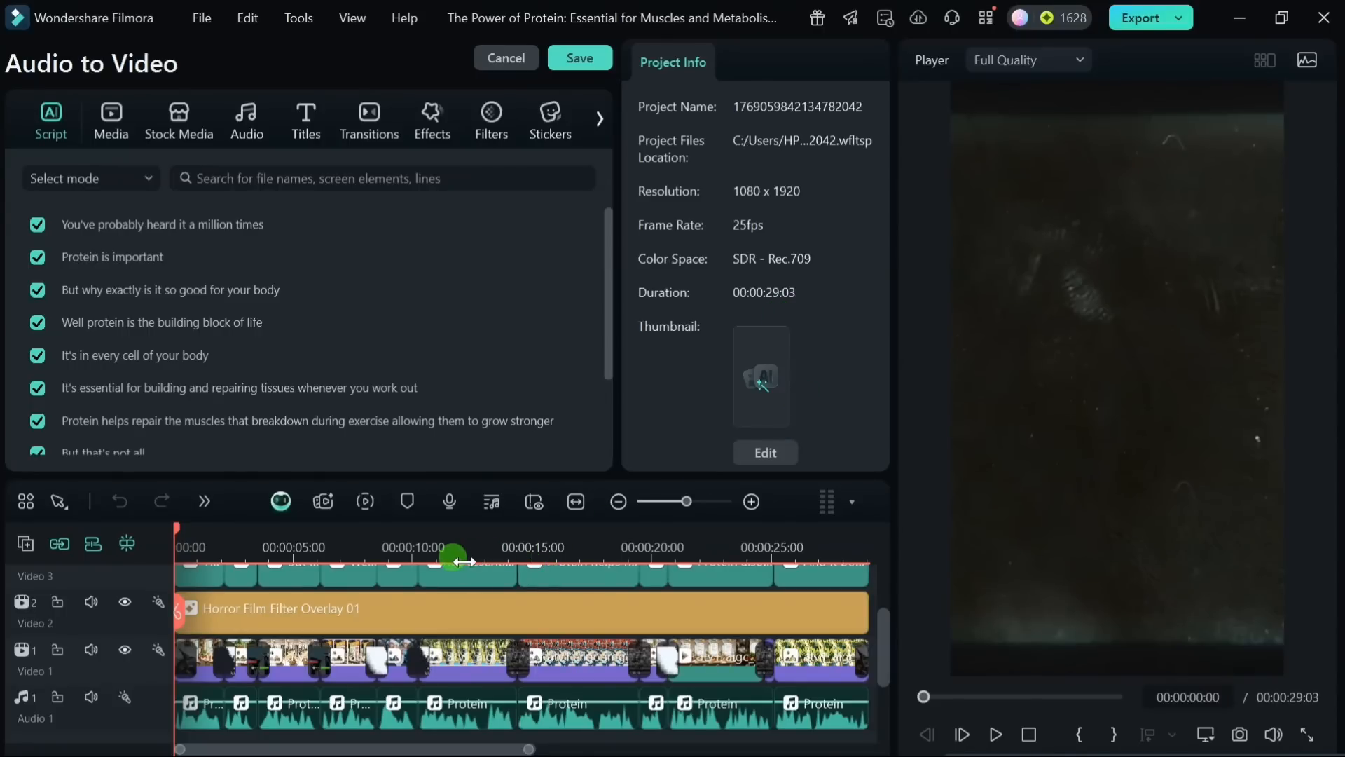
Step: Examine the generated video's caption, overlay, image and audio tracks, scrubbing to about 23 seconds and back to the start
{"action": "scroll", "coordinate": [430, 606], "scroll_direction": "up", "scroll_amount": 2}
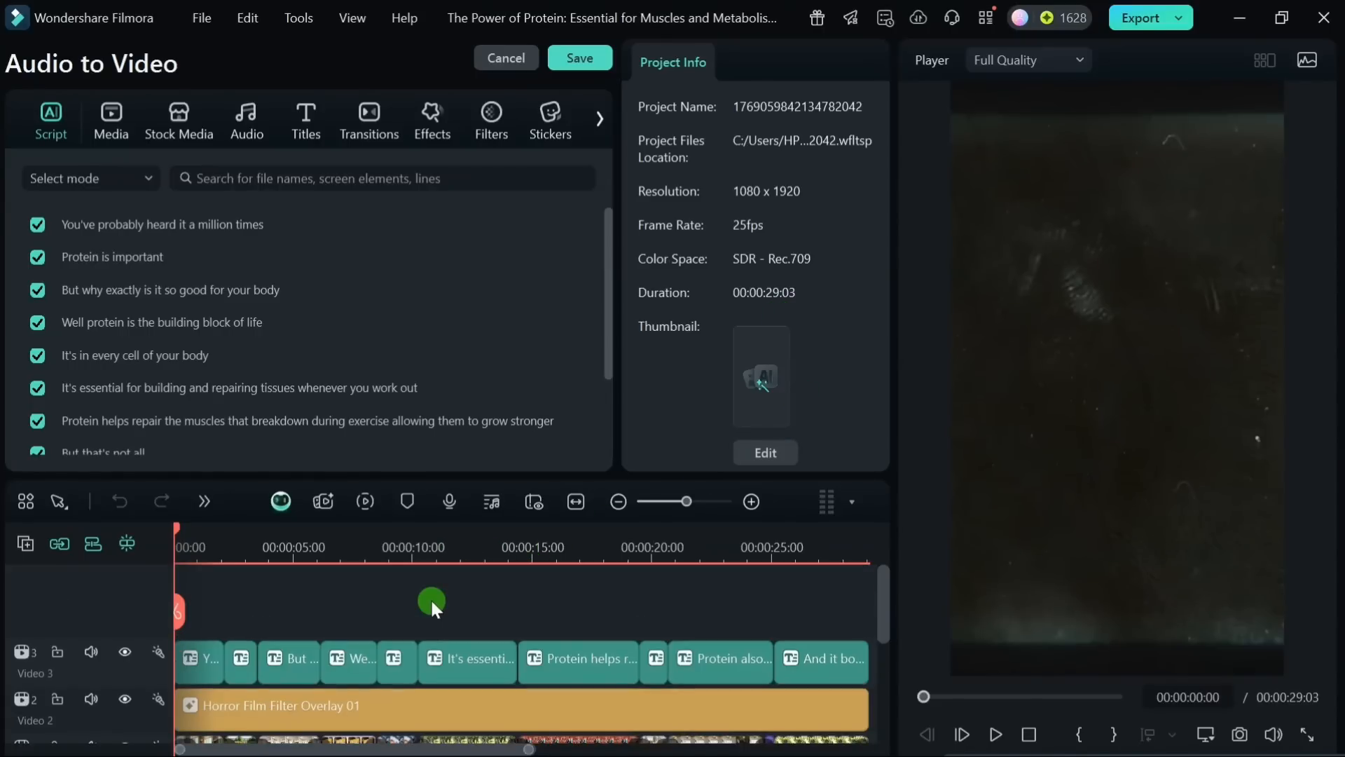
{"action": "scroll", "coordinate": [351, 600], "scroll_direction": "down", "scroll_amount": 1}
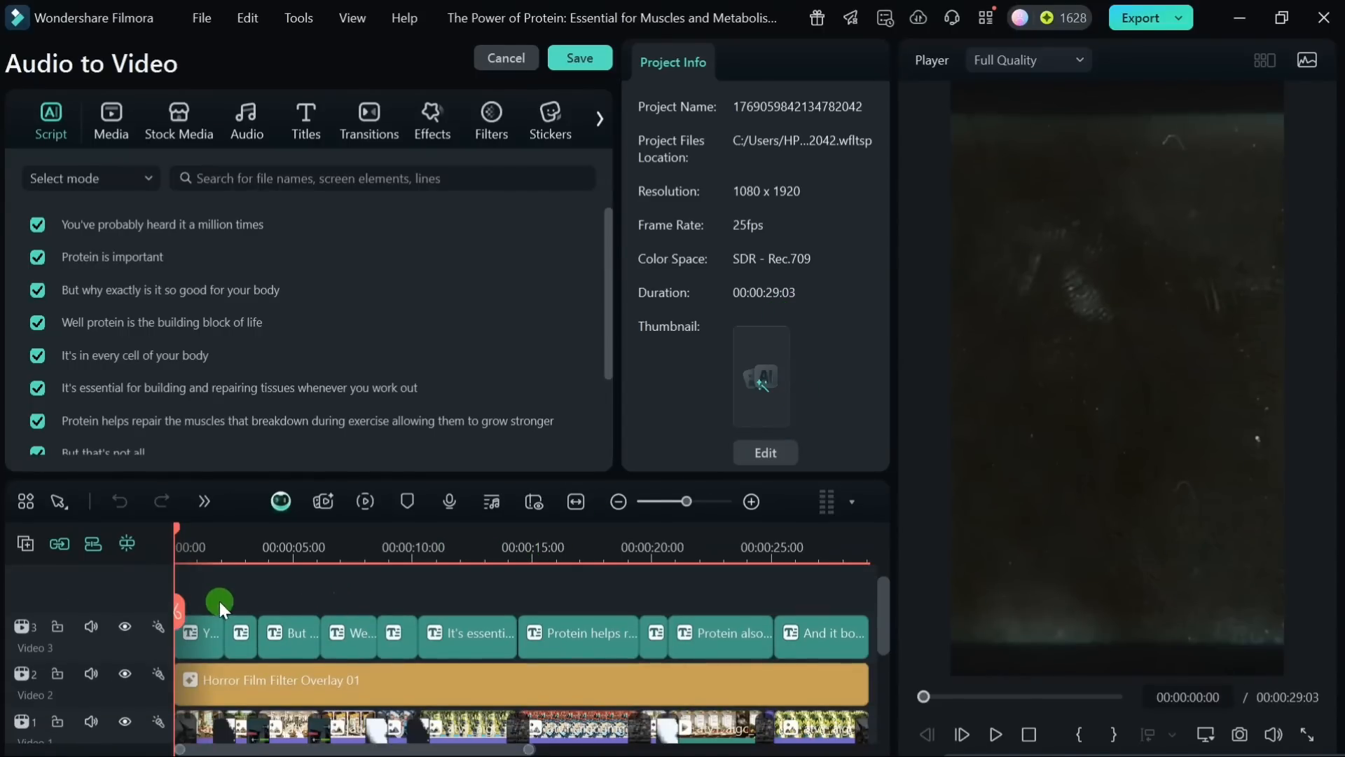
{"action": "left_click_drag", "start_coordinate": [179, 527], "coordinate": [725, 604]}
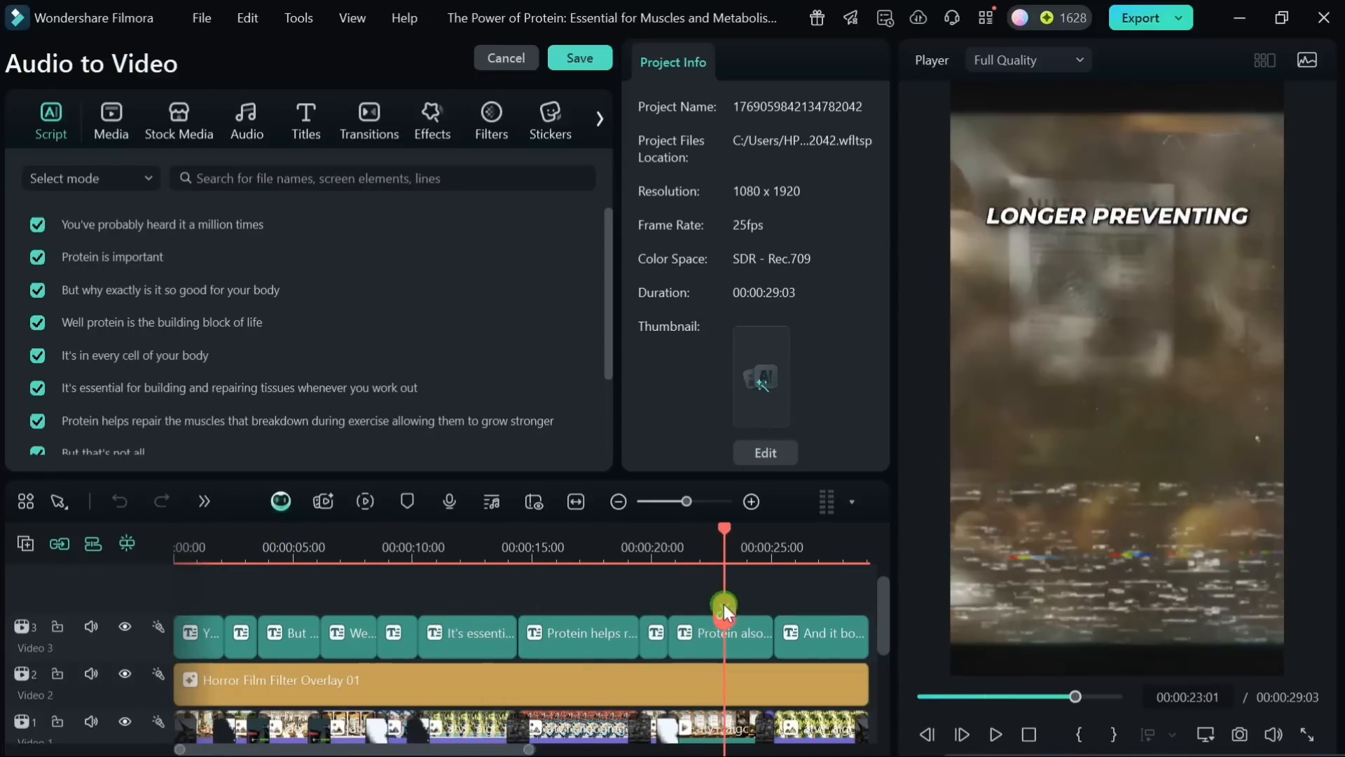
{"action": "scroll", "coordinate": [658, 682], "scroll_direction": "down", "scroll_amount": 3}
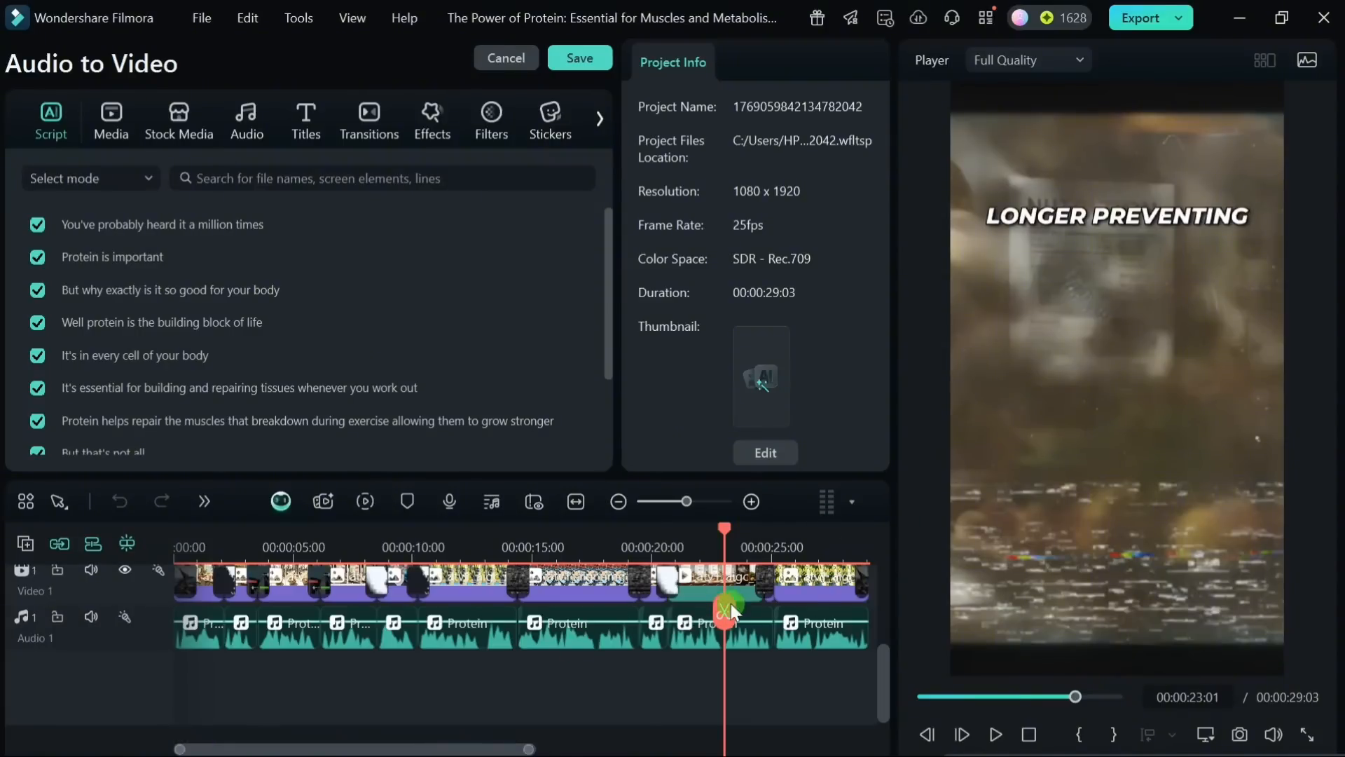
{"action": "left_click_drag", "start_coordinate": [726, 532], "coordinate": [175, 539]}
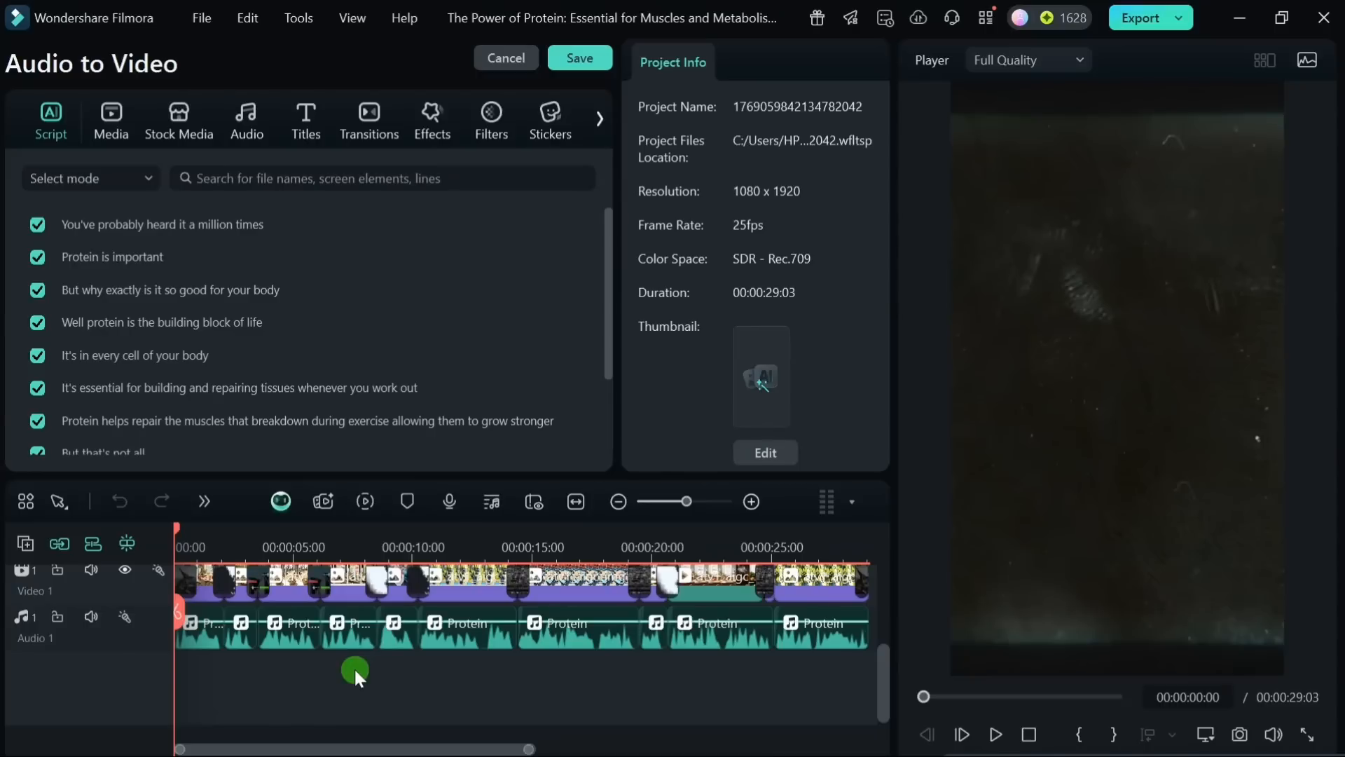
Step: Start exporting the generated protein video
{"action": "left_click", "coordinate": [1144, 18]}
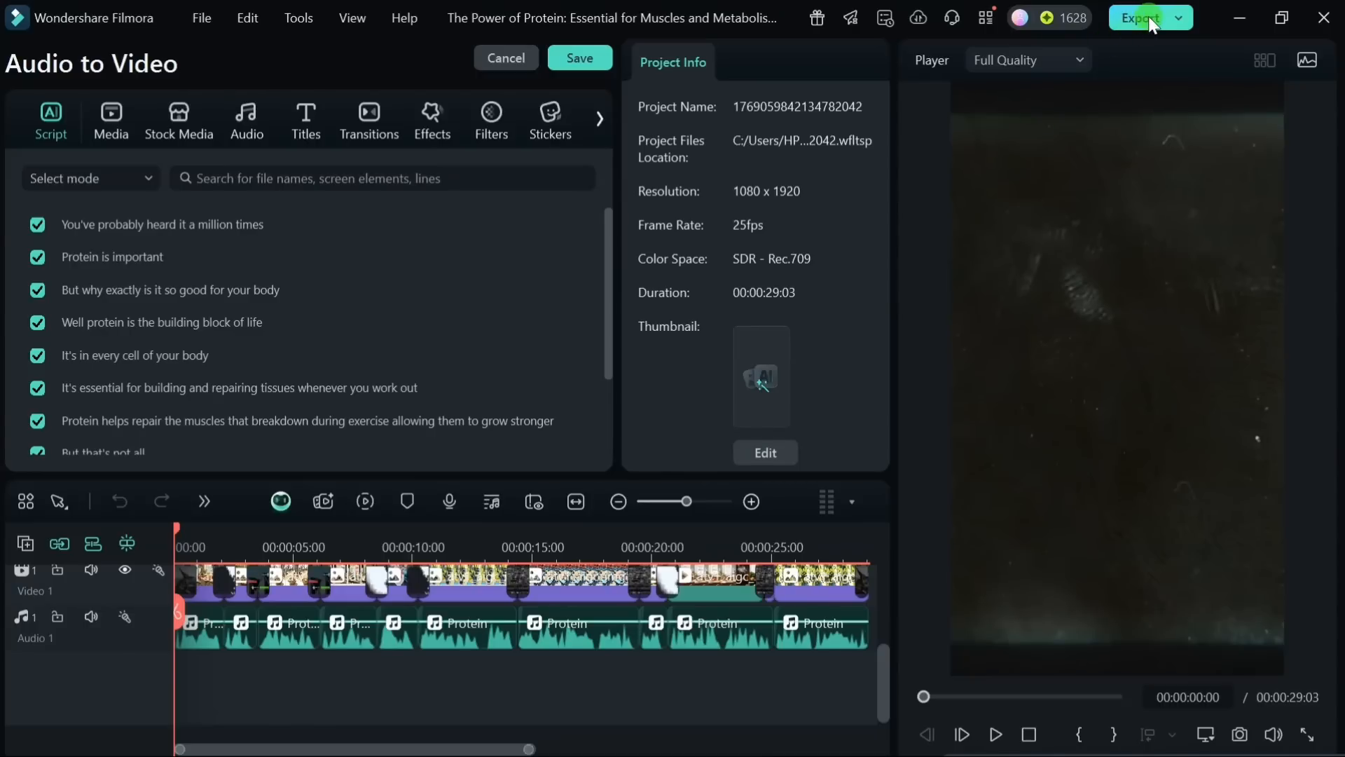
{"action": "left_click", "coordinate": [1167, 20]}
{"action": "left_click", "coordinate": [1181, 20]}
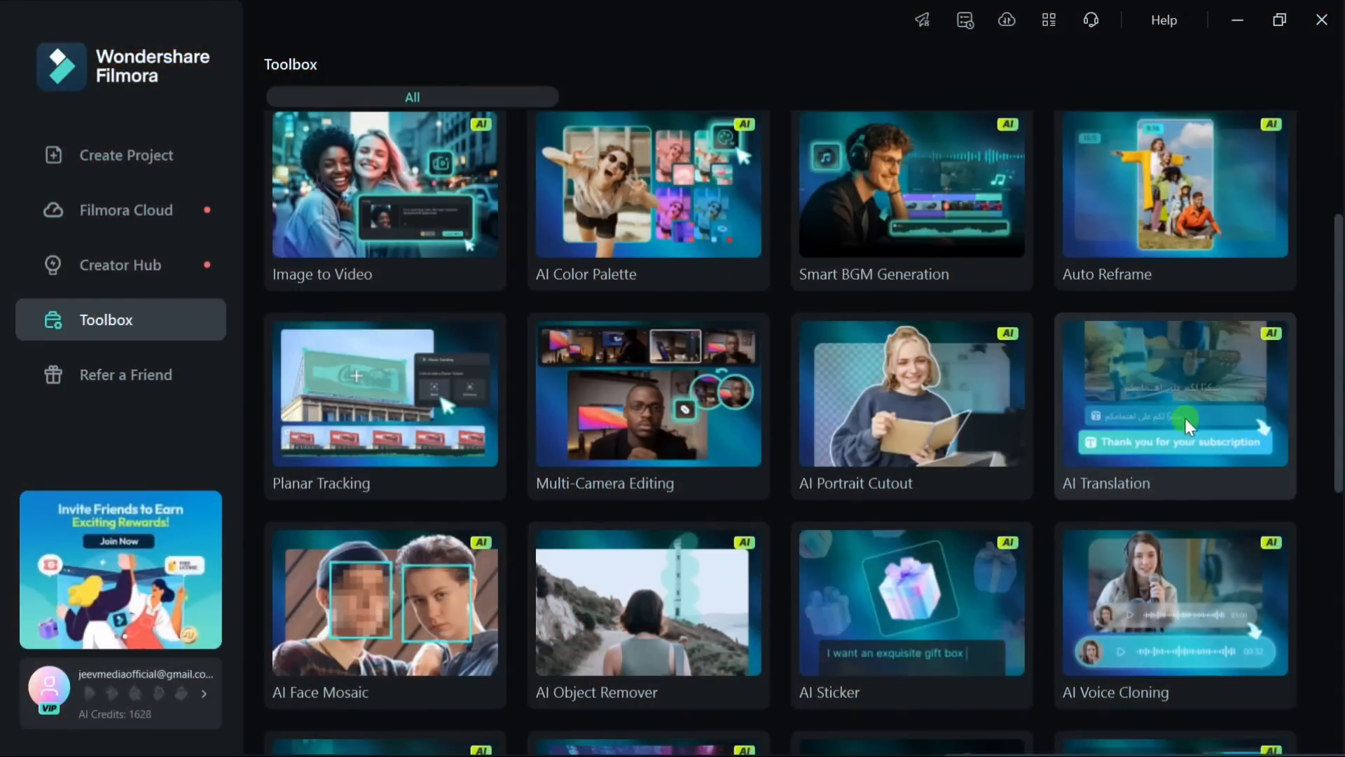
Step: Open AI Translation from the Toolbox and import the first Power of Protein video from Downloads as project media
{"action": "left_click", "coordinate": [1183, 413]}
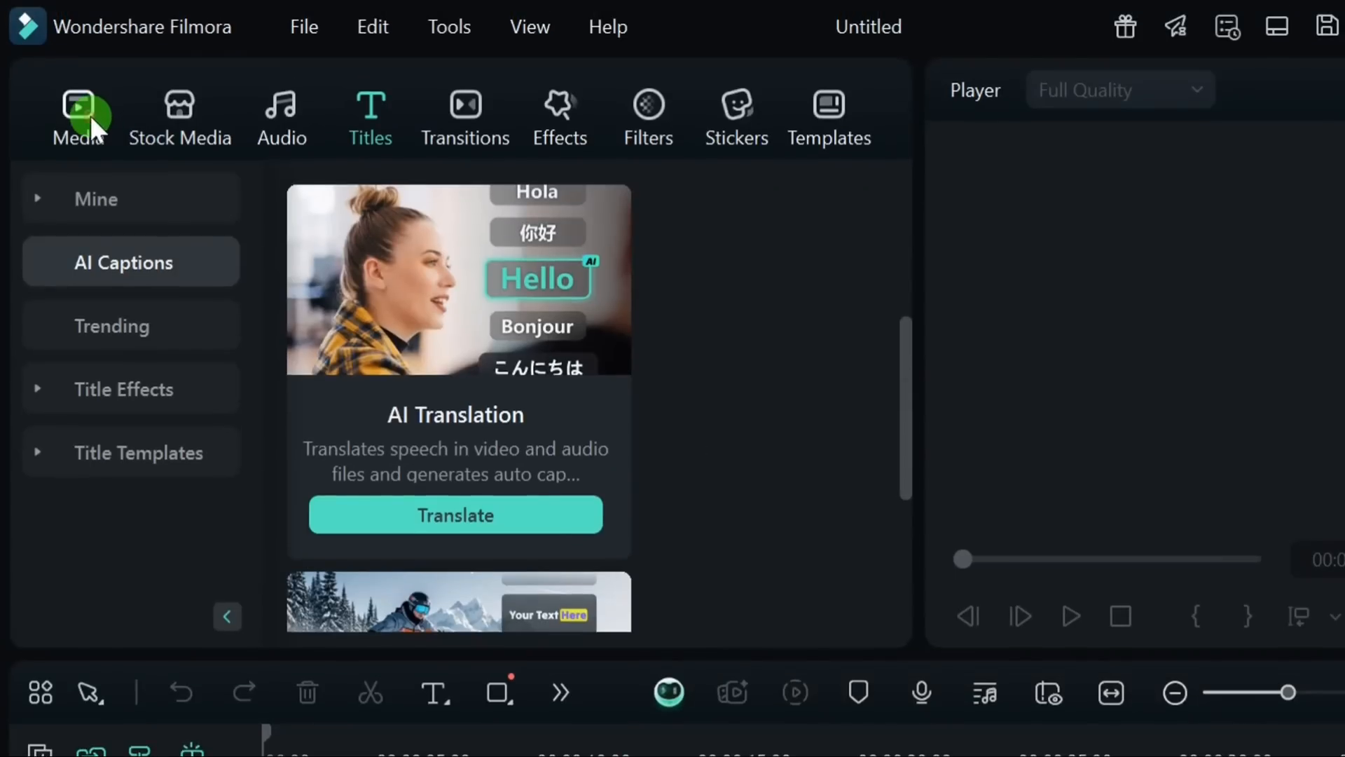
{"action": "left_click", "coordinate": [52, 72]}
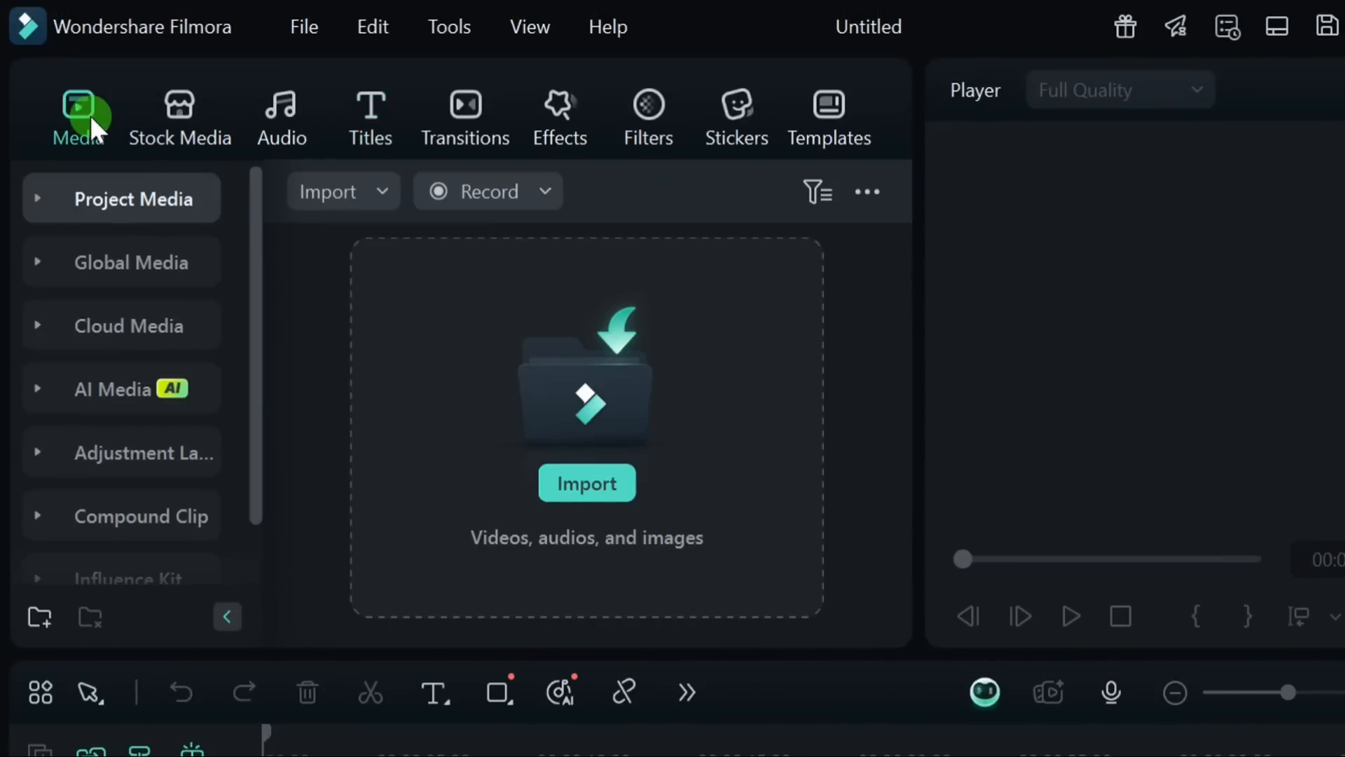
{"action": "left_click", "coordinate": [606, 491]}
{"action": "left_click", "coordinate": [390, 378]}
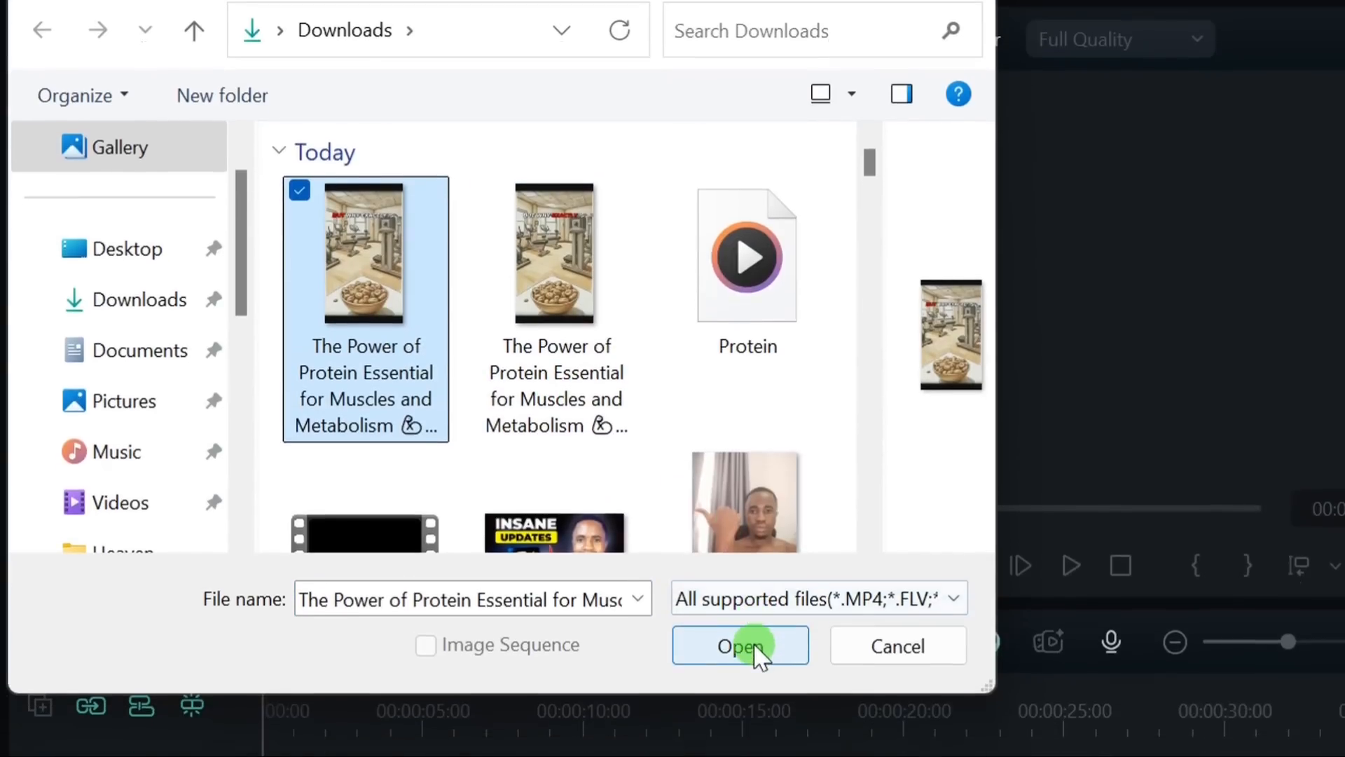
{"action": "left_click", "coordinate": [750, 697]}
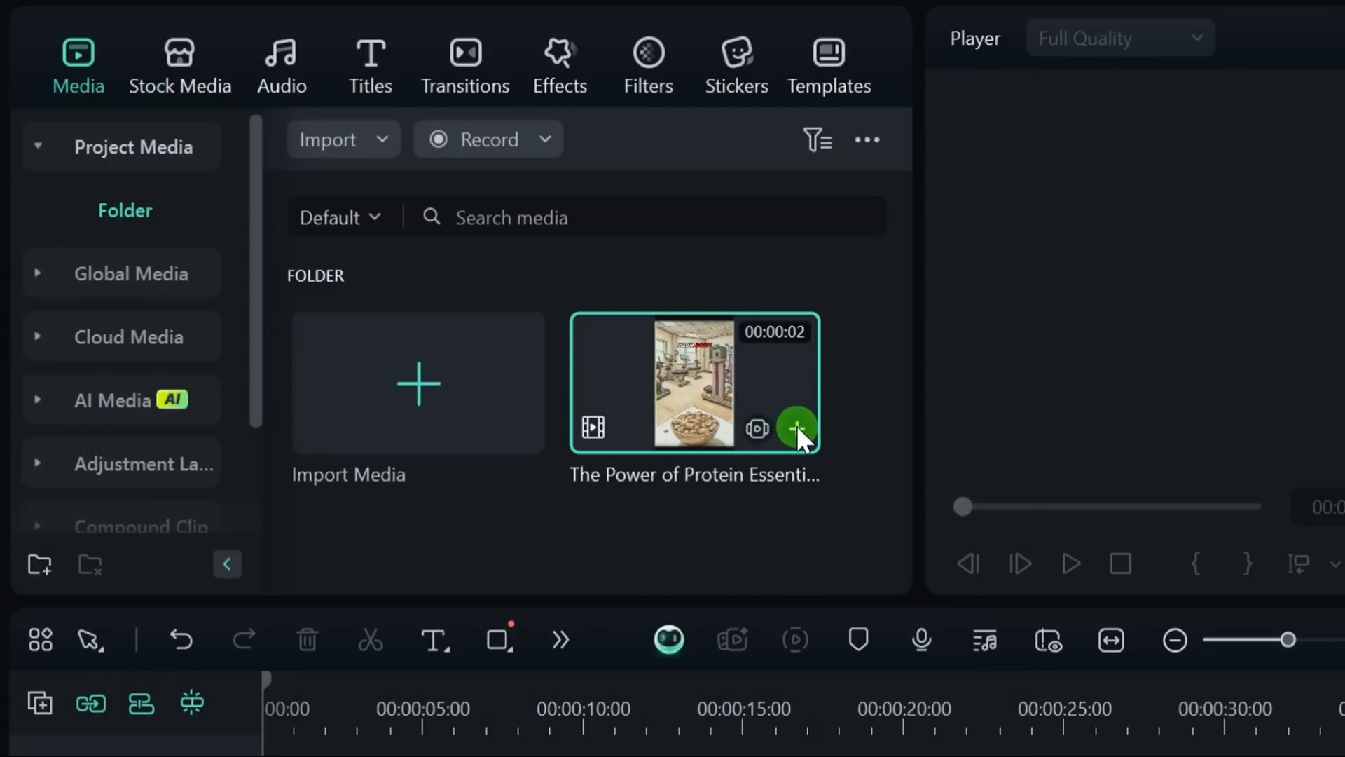
Step: Add the imported protein clip to the timeline and open the AI Translation settings for it
{"action": "left_click", "coordinate": [797, 426]}
{"action": "left_click", "coordinate": [1178, 578]}
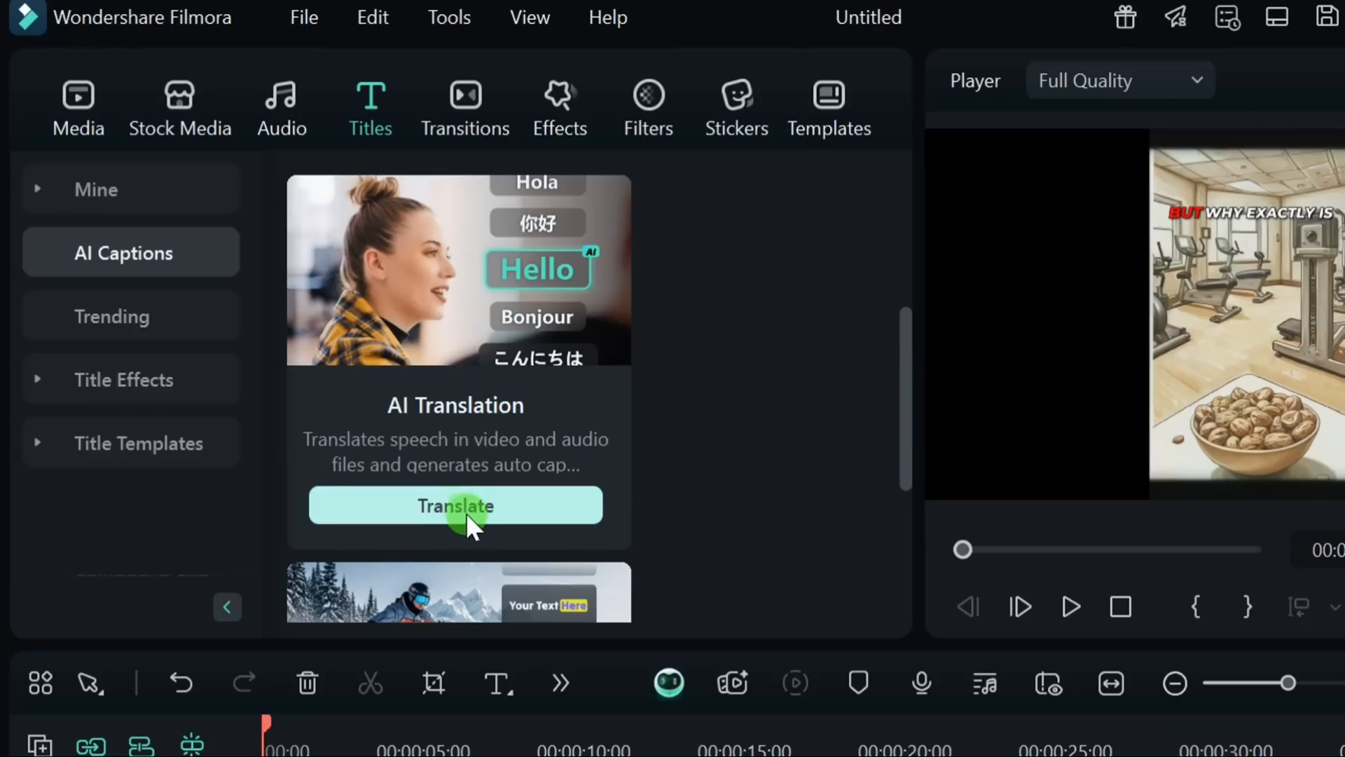
{"action": "left_click", "coordinate": [474, 508]}
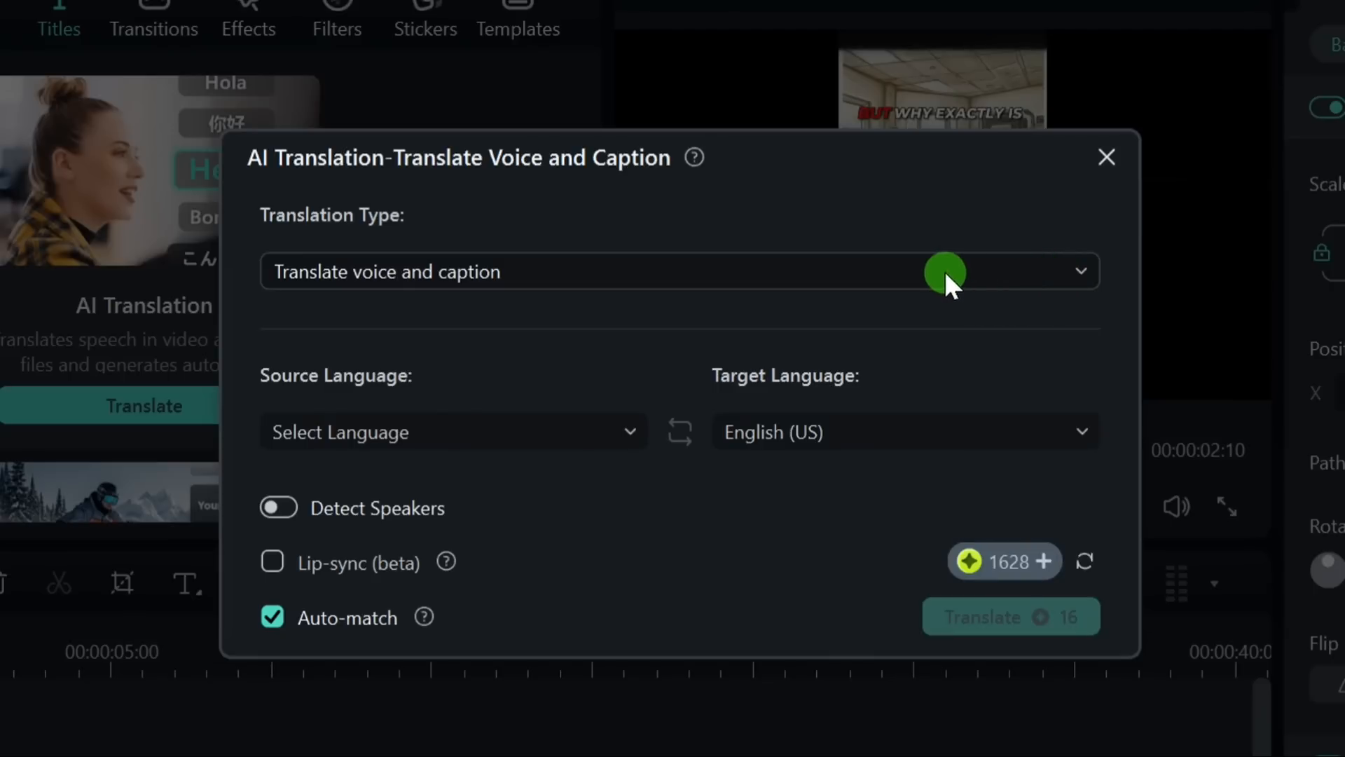
Step: Switch the translation type to Only translate caption and back to Translate voice and caption
{"action": "left_click", "coordinate": [955, 267]}
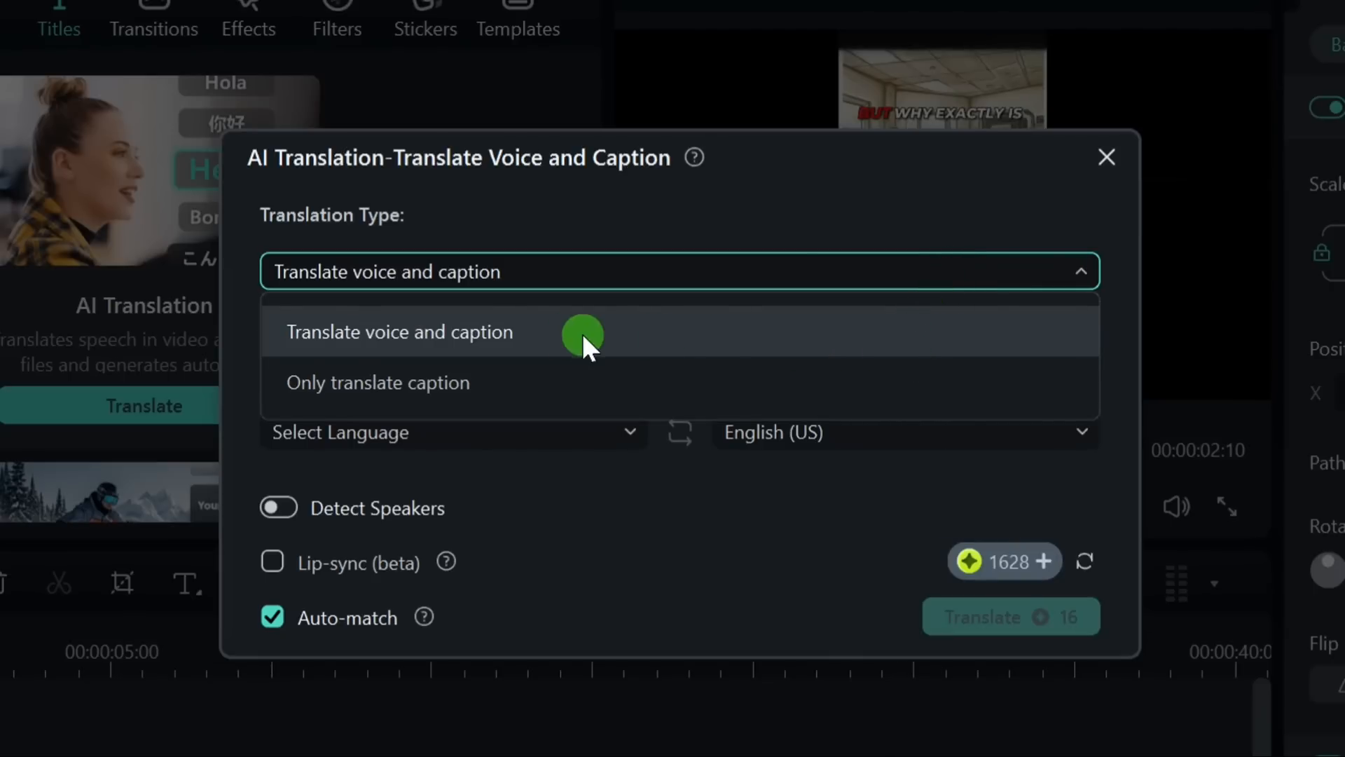
{"action": "left_click", "coordinate": [448, 384]}
{"action": "left_click", "coordinate": [486, 268]}
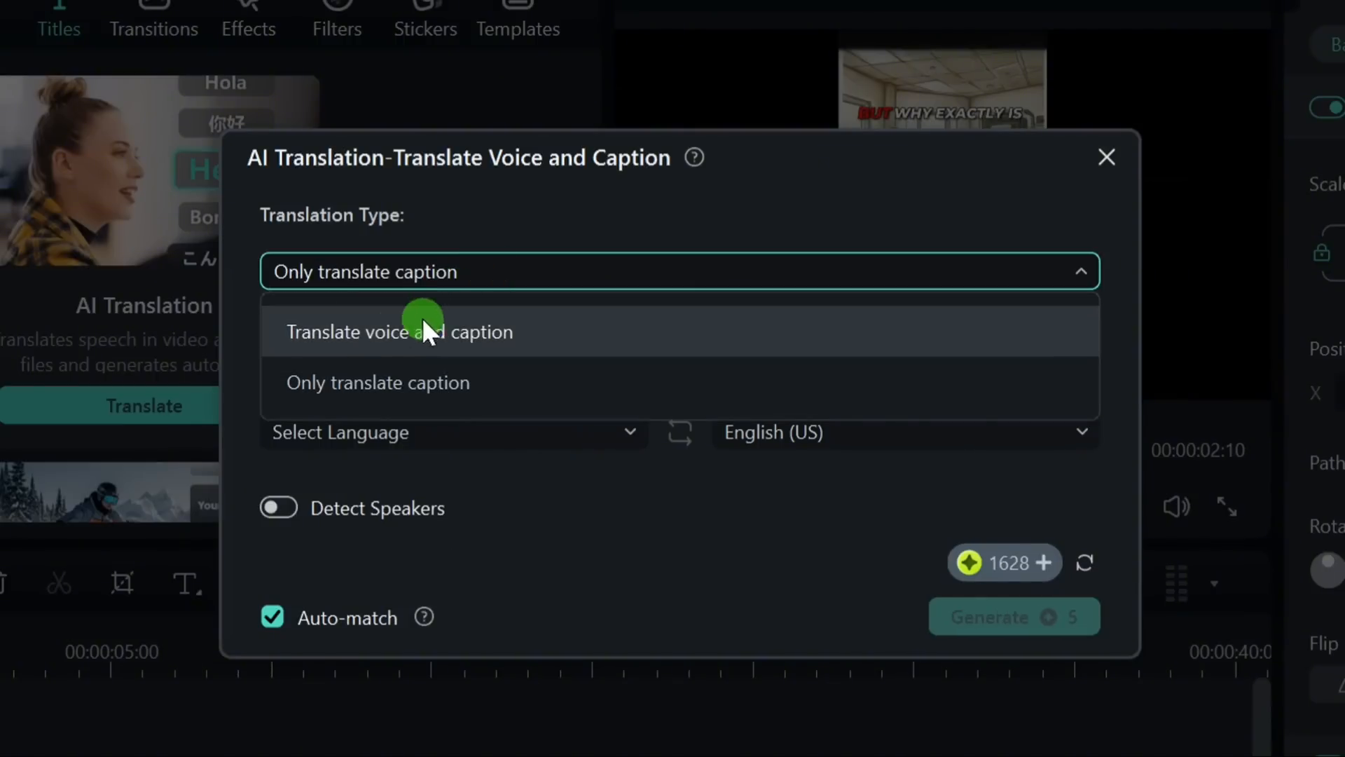
{"action": "left_click", "coordinate": [466, 337]}
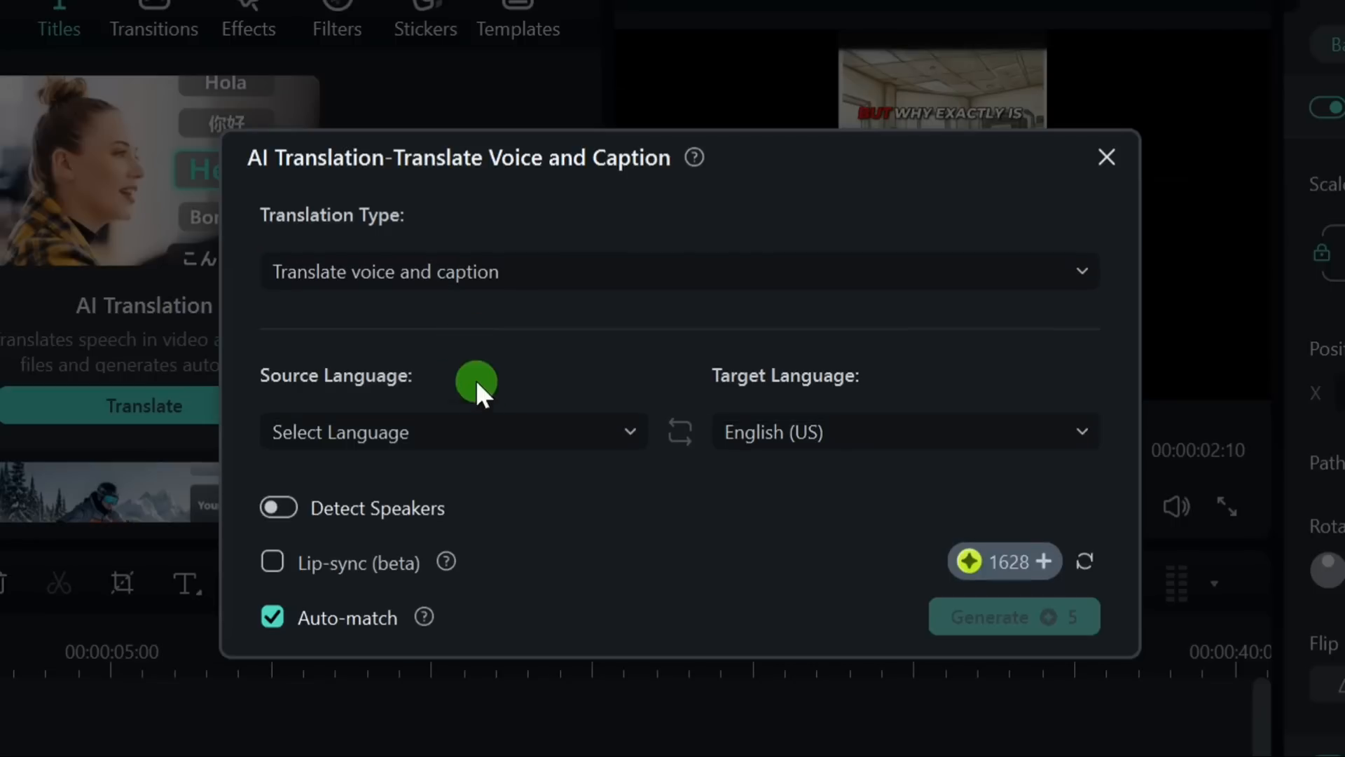
Step: Set the translation's source language to English (US) and its target language to Spanish (Spain)
{"action": "left_click", "coordinate": [492, 430]}
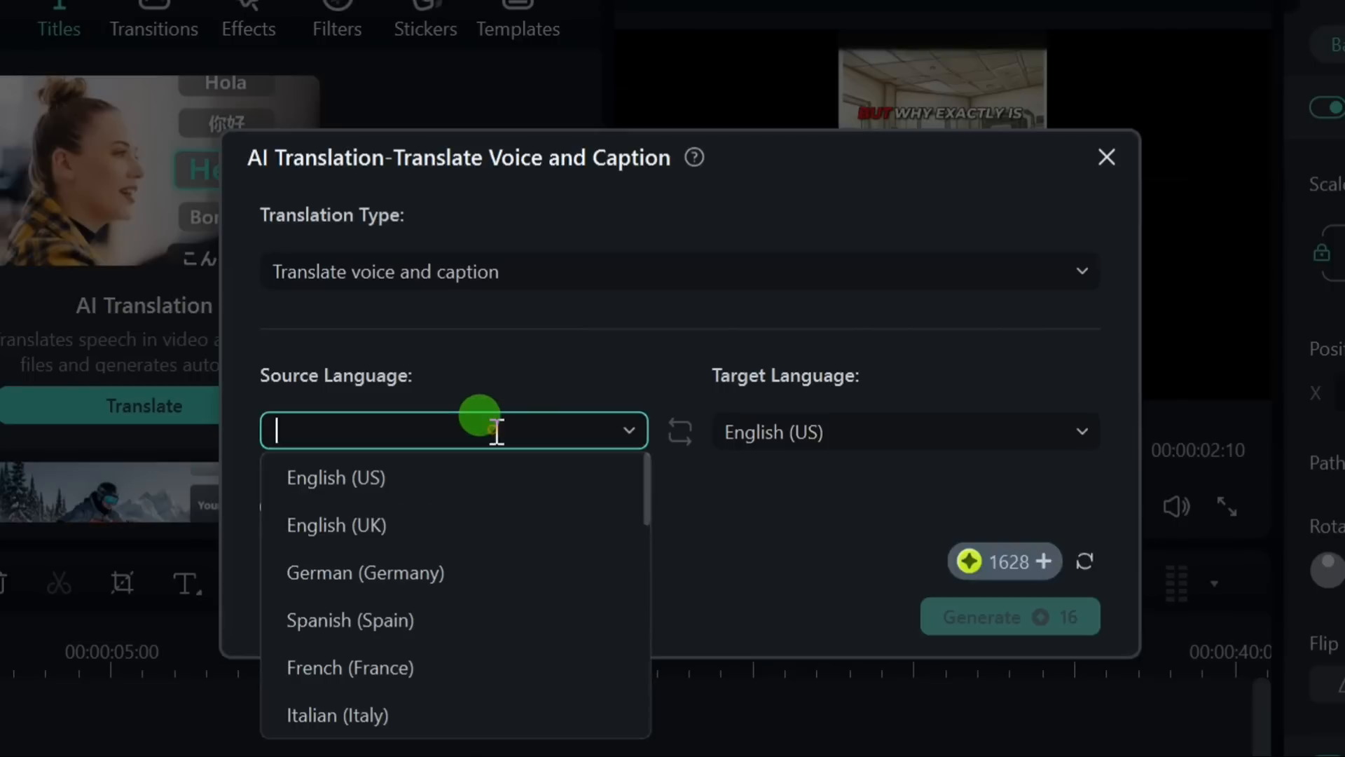
{"action": "left_click", "coordinate": [424, 478]}
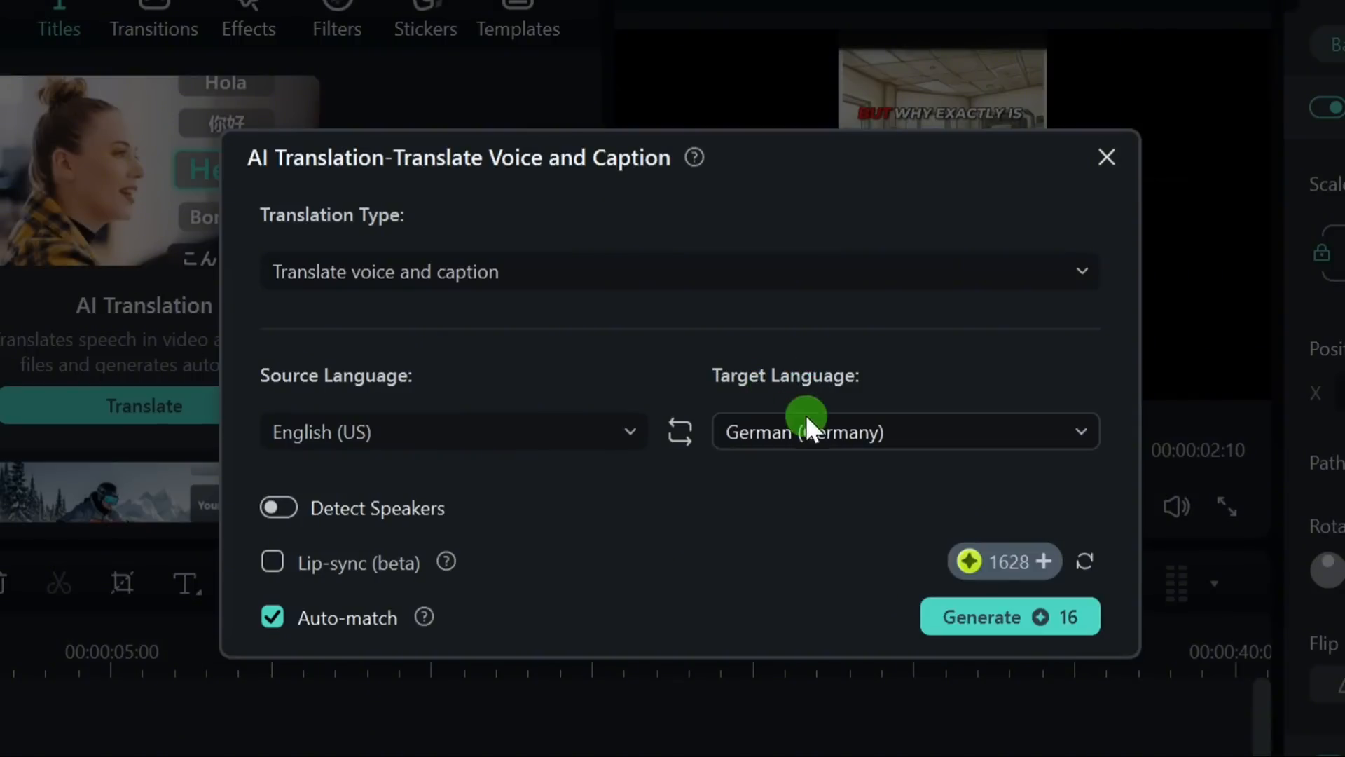
{"action": "left_click", "coordinate": [844, 434]}
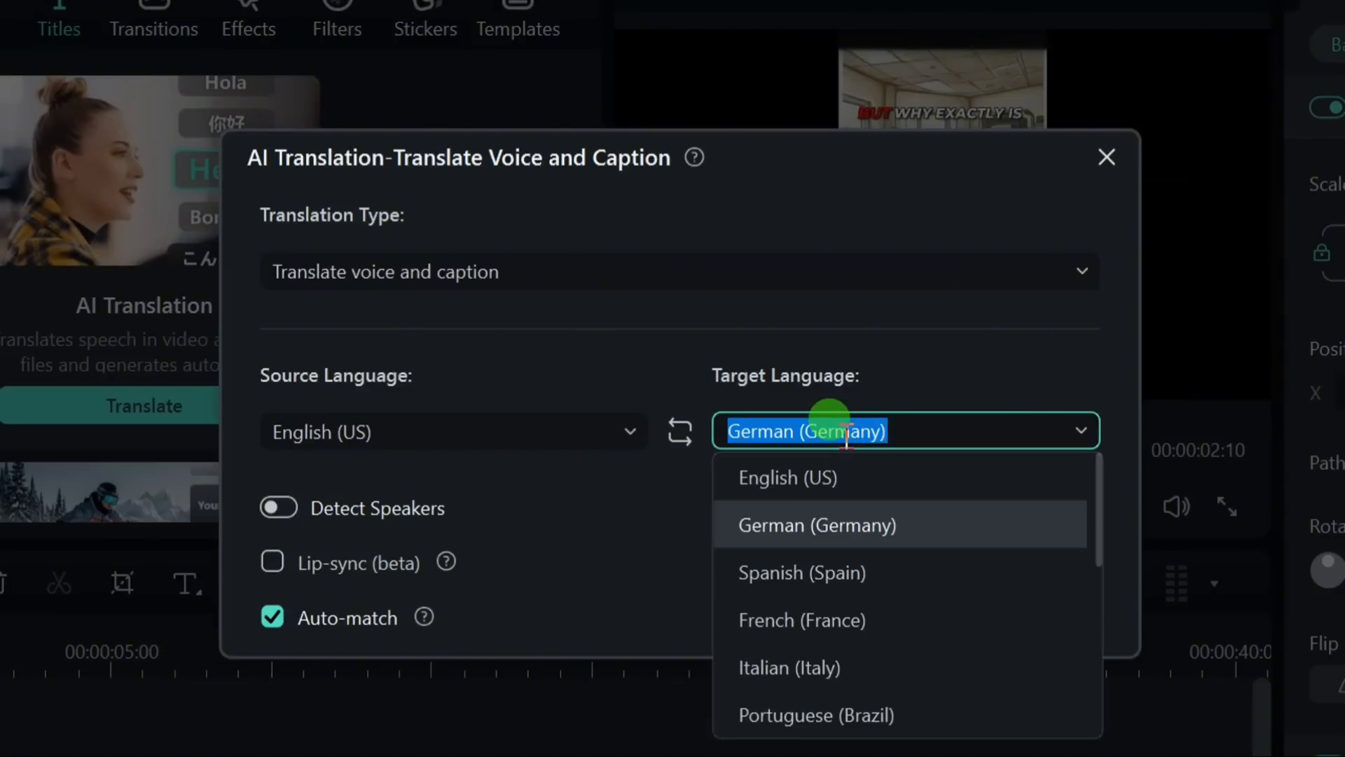
{"action": "left_click", "coordinate": [808, 573]}
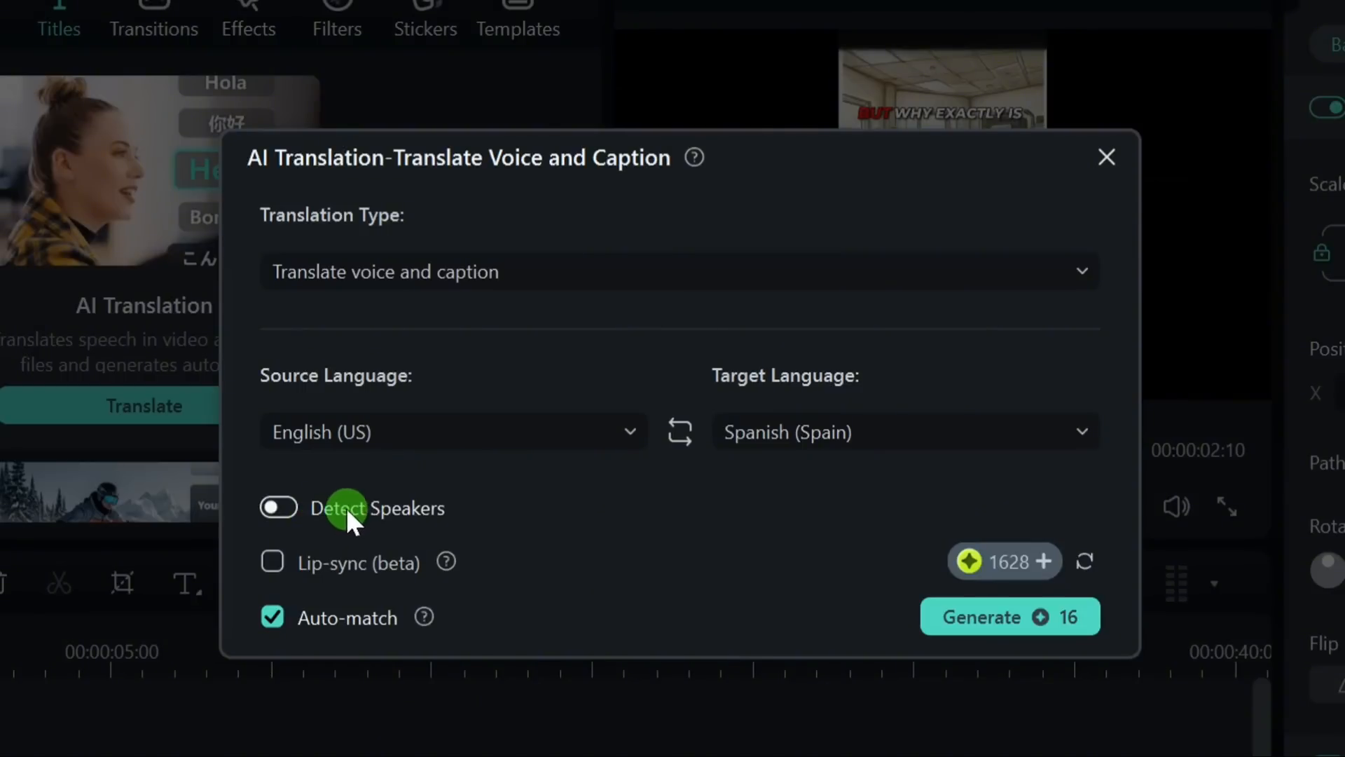
Step: Generate the Spanish voice and caption translation with Lip-sync off and Auto-match on
{"action": "left_click", "coordinate": [284, 566]}
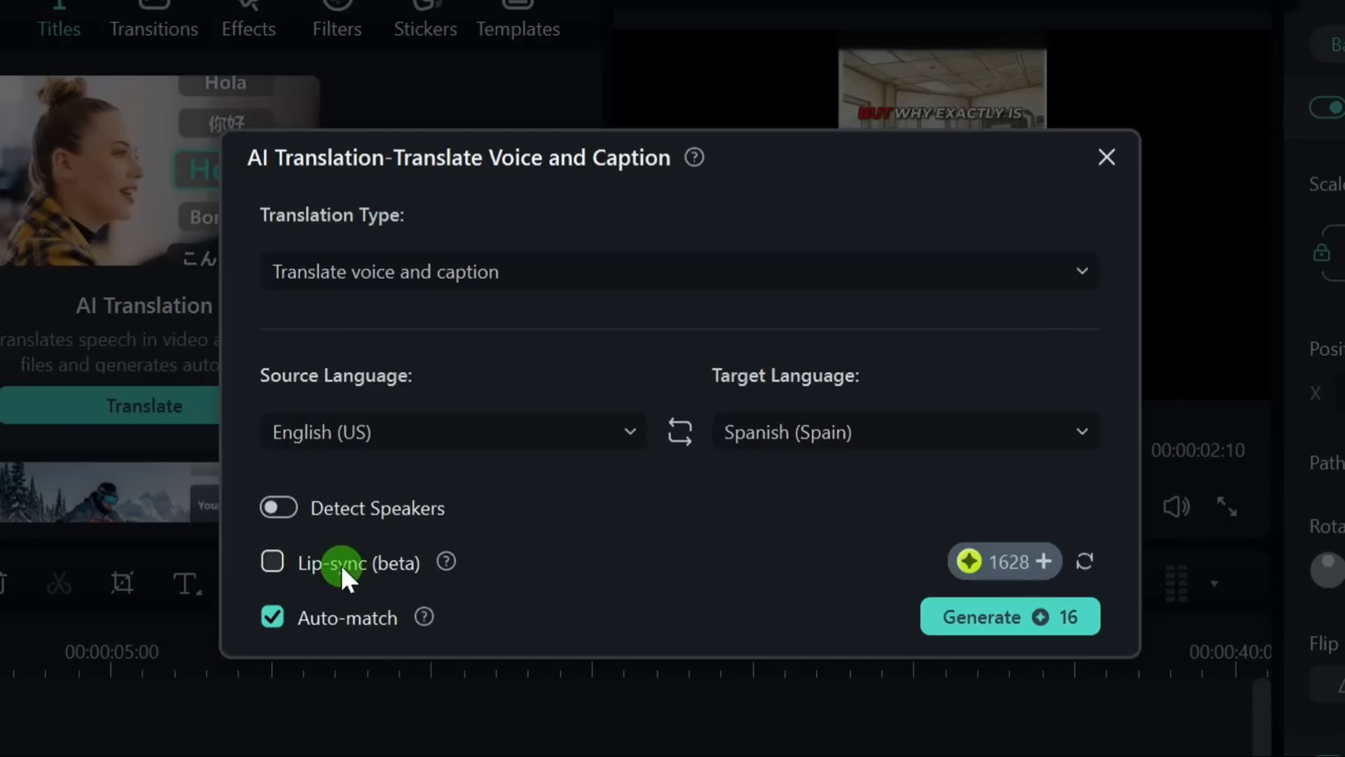
{"action": "left_click", "coordinate": [998, 616]}
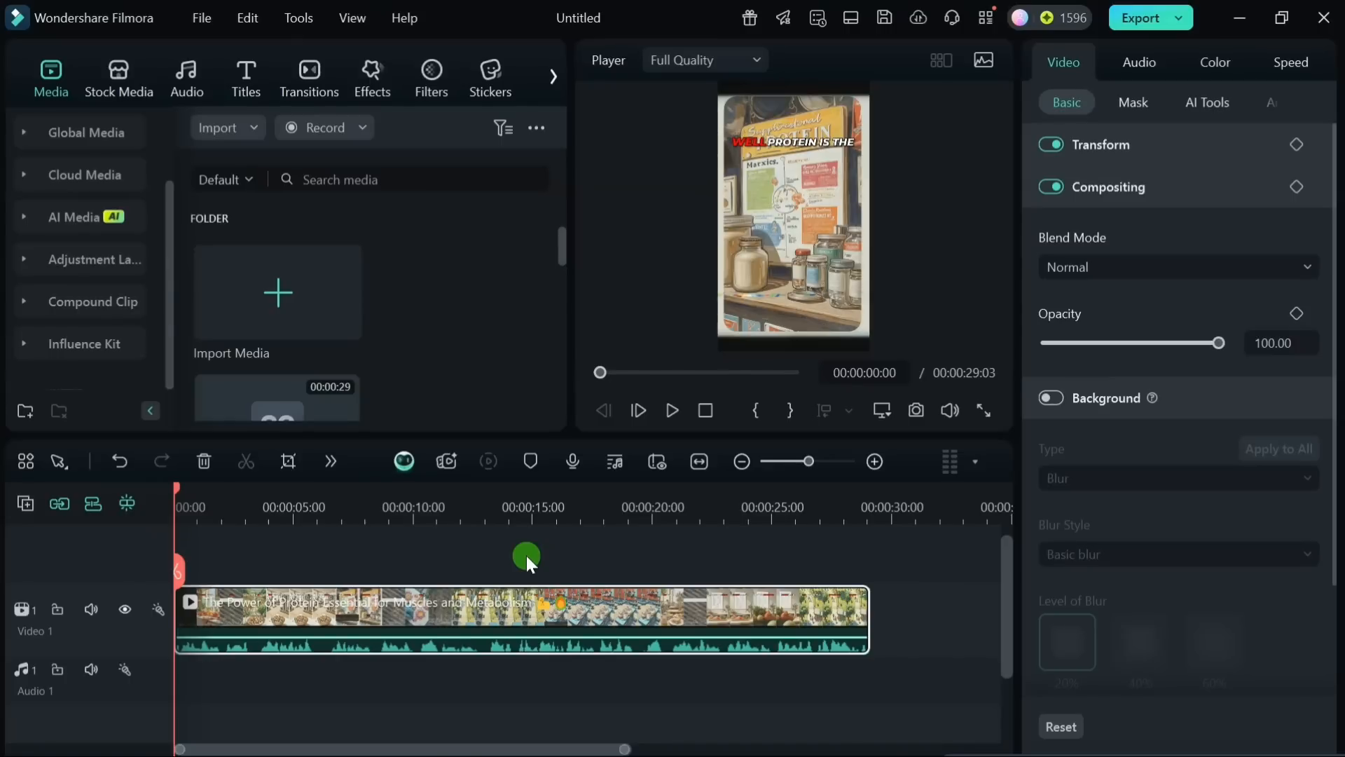
Step: Generate AI music using the Happy mood tag and the Documentary theme tag, without a genre tag
{"action": "left_click", "coordinate": [192, 73]}
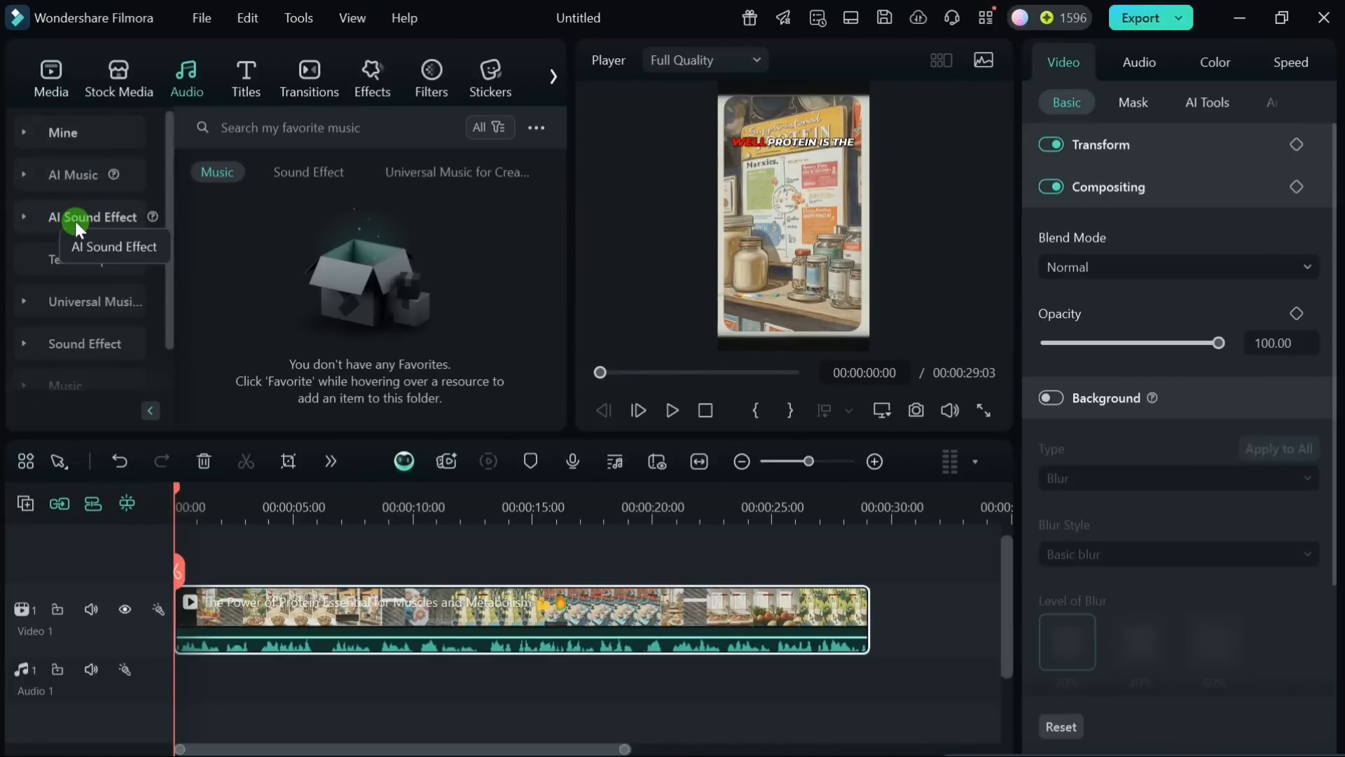
{"action": "left_click", "coordinate": [70, 173]}
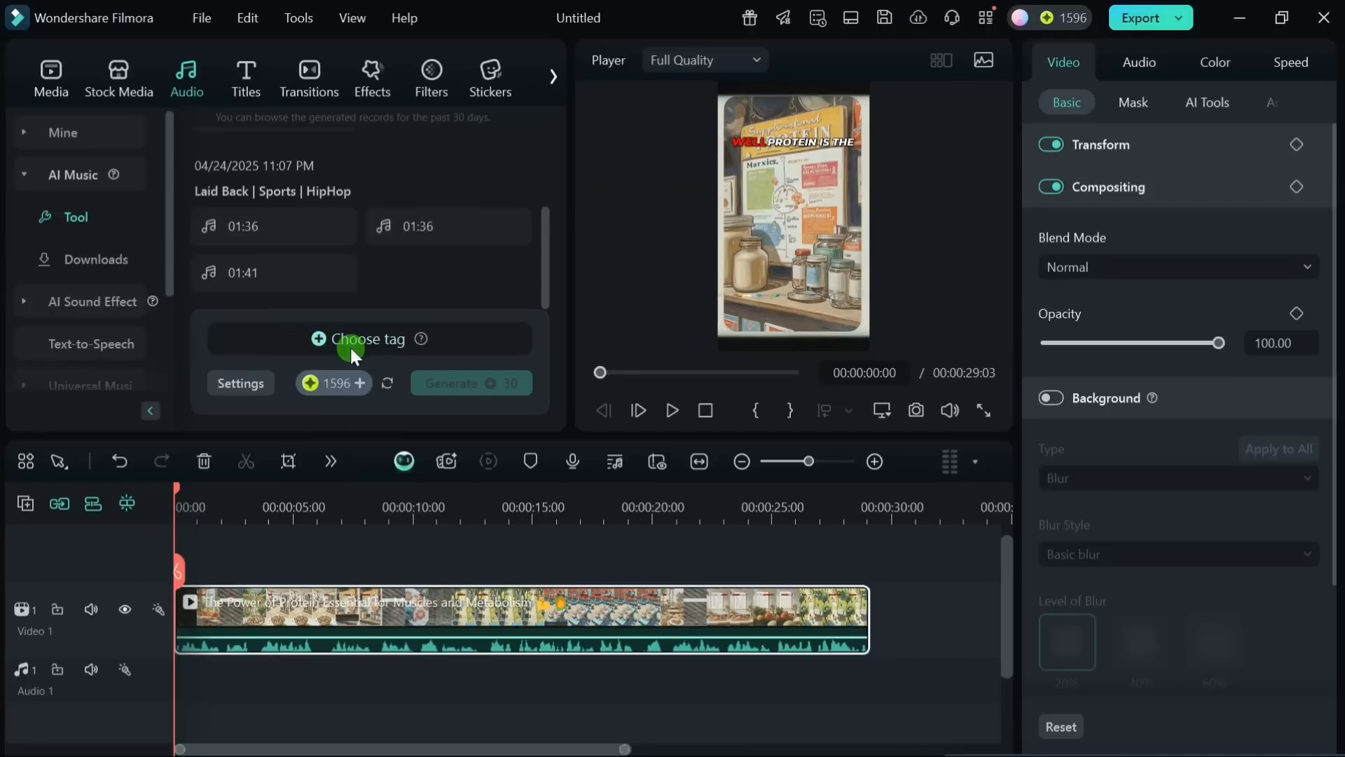
{"action": "left_click", "coordinate": [374, 338]}
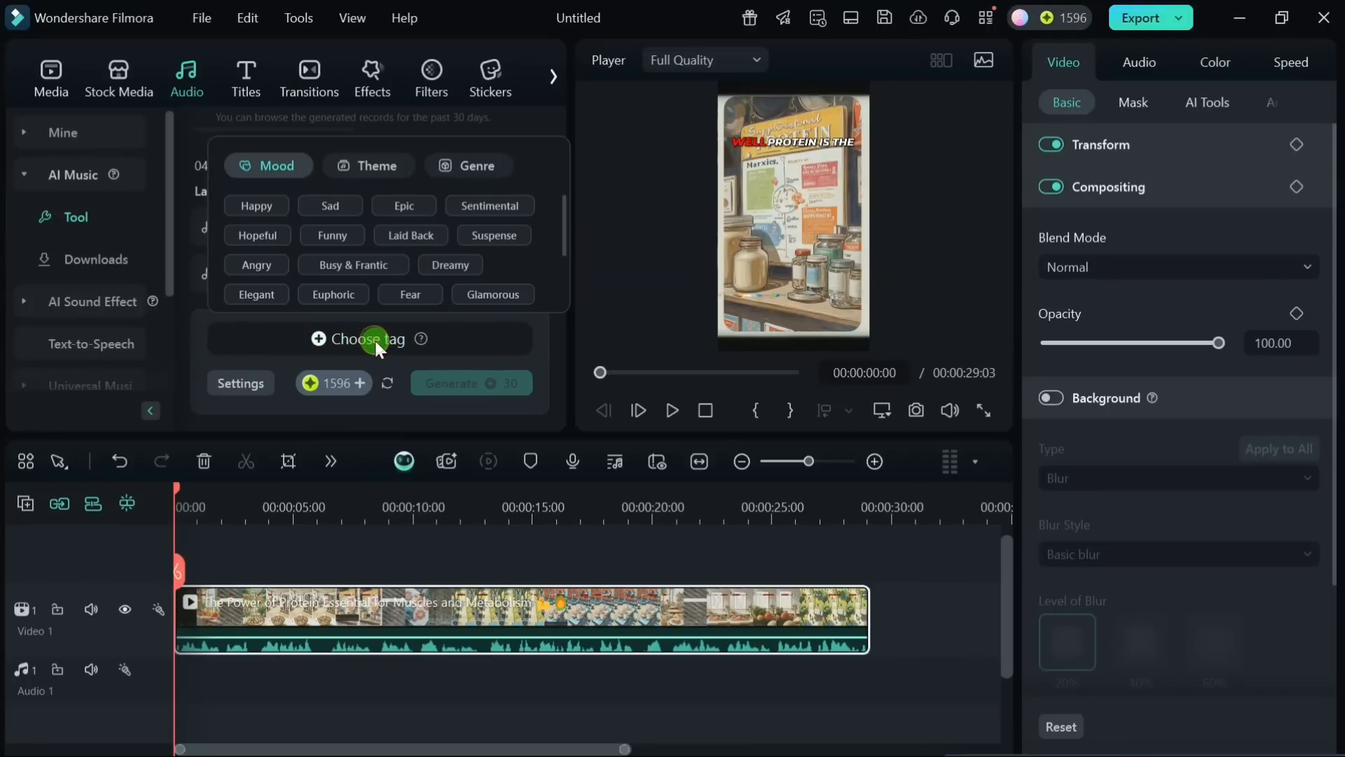
{"action": "left_click", "coordinate": [355, 200]}
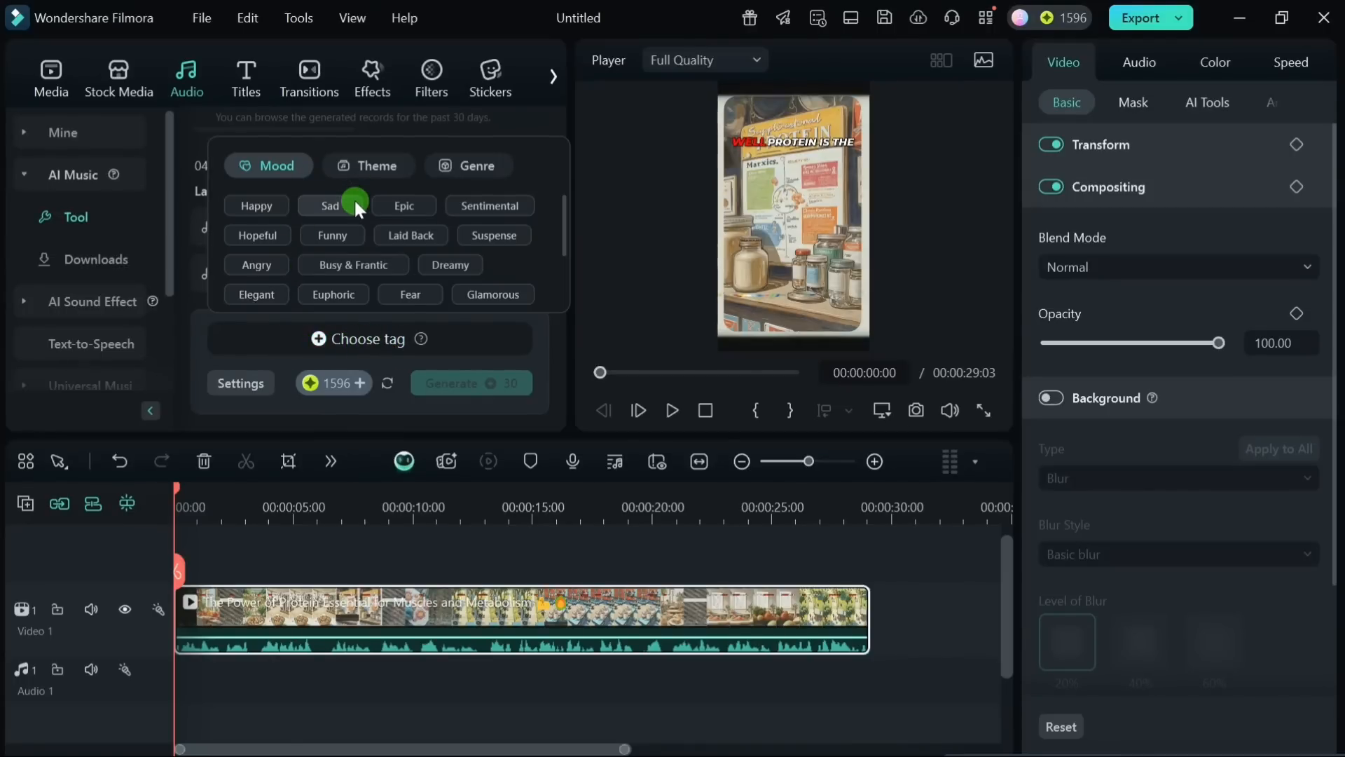
{"action": "left_click", "coordinate": [369, 166]}
{"action": "left_click", "coordinate": [449, 202]}
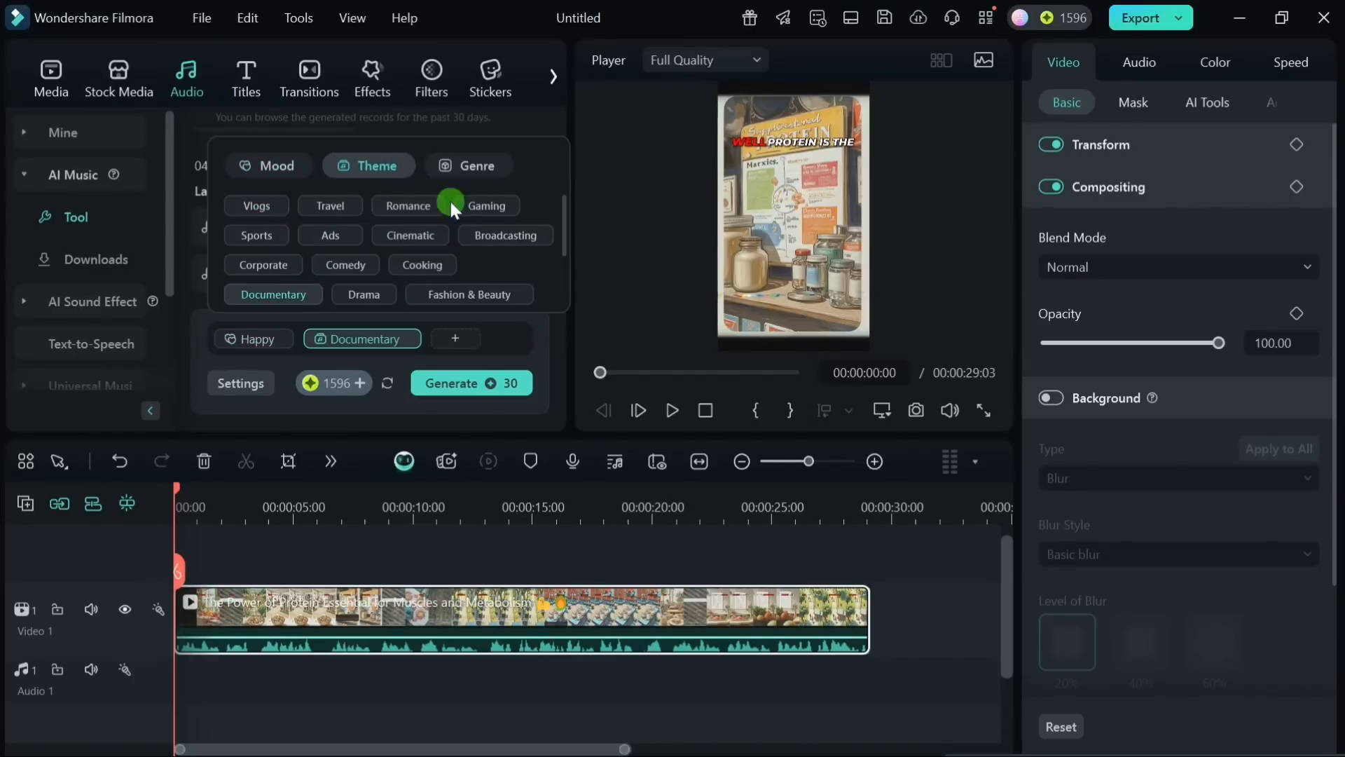
{"action": "left_click", "coordinate": [474, 167]}
{"action": "left_click", "coordinate": [472, 166]}
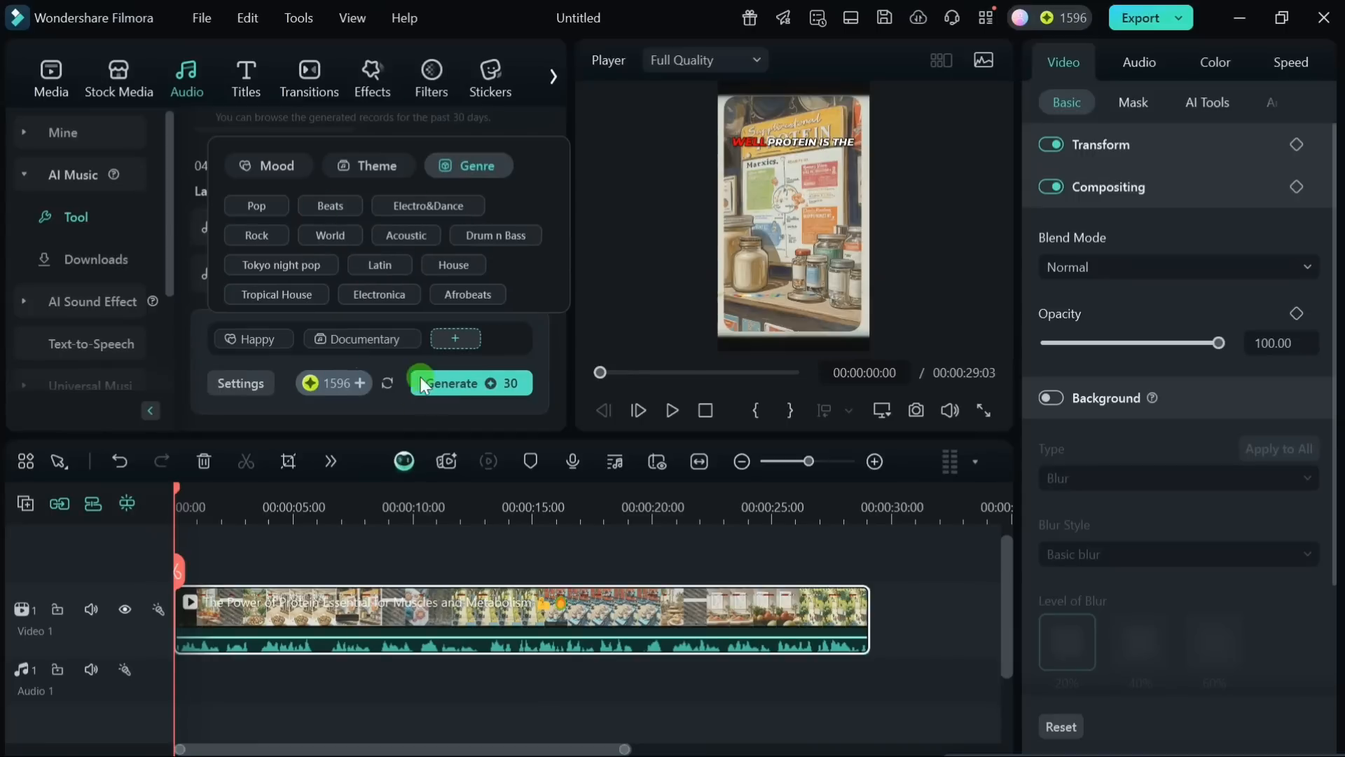
{"action": "left_click", "coordinate": [467, 385]}
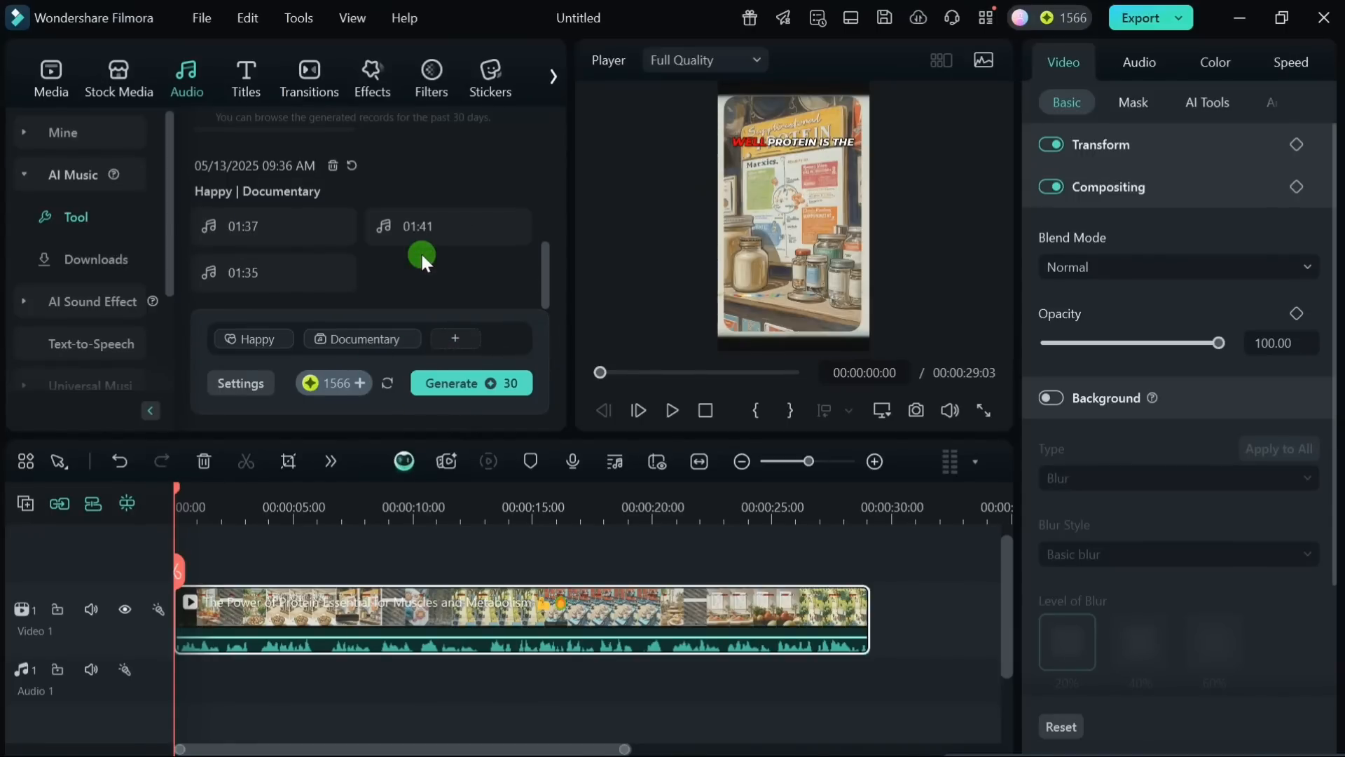
Step: Download and preview the generated 01:37 music track, and place it at the start of the Audio 1 track beneath the protein clip
{"action": "mouse_move", "coordinate": [249, 237]}
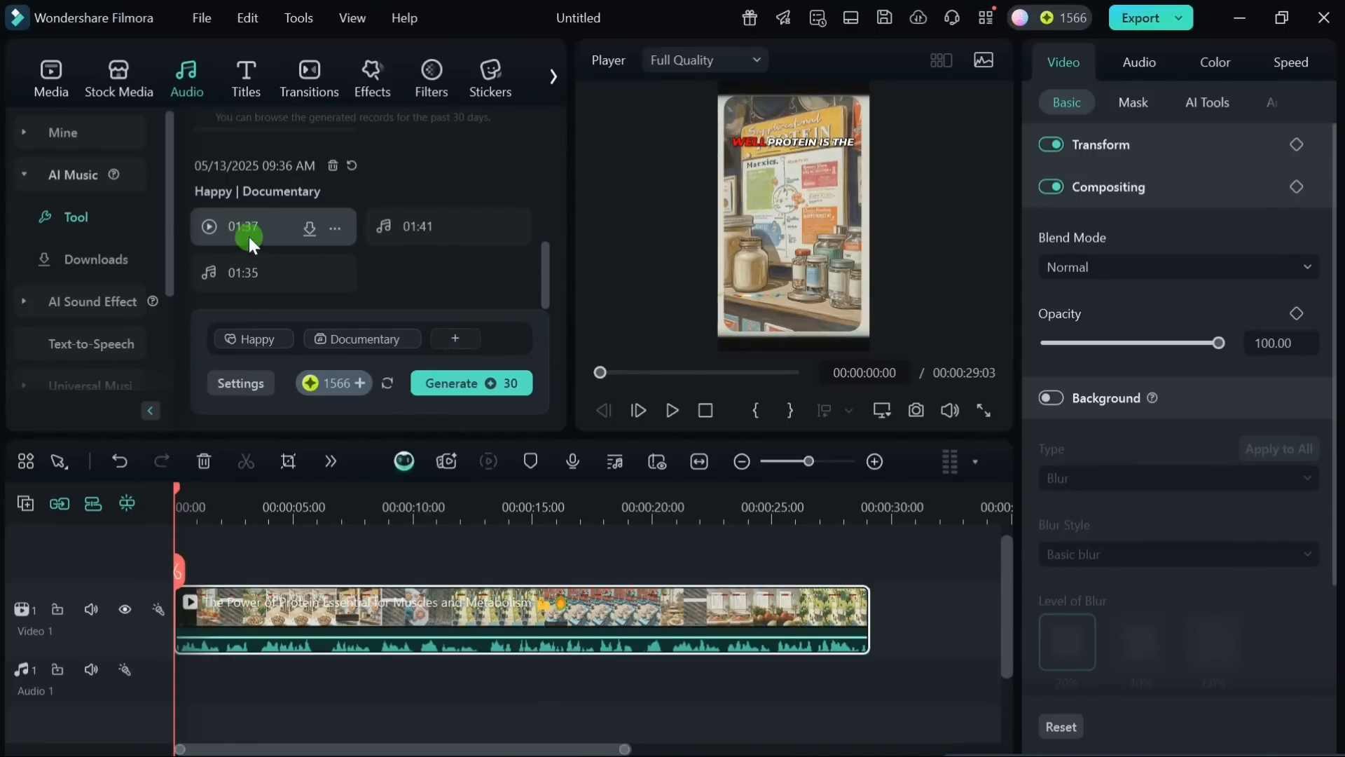
{"action": "left_click", "coordinate": [297, 233]}
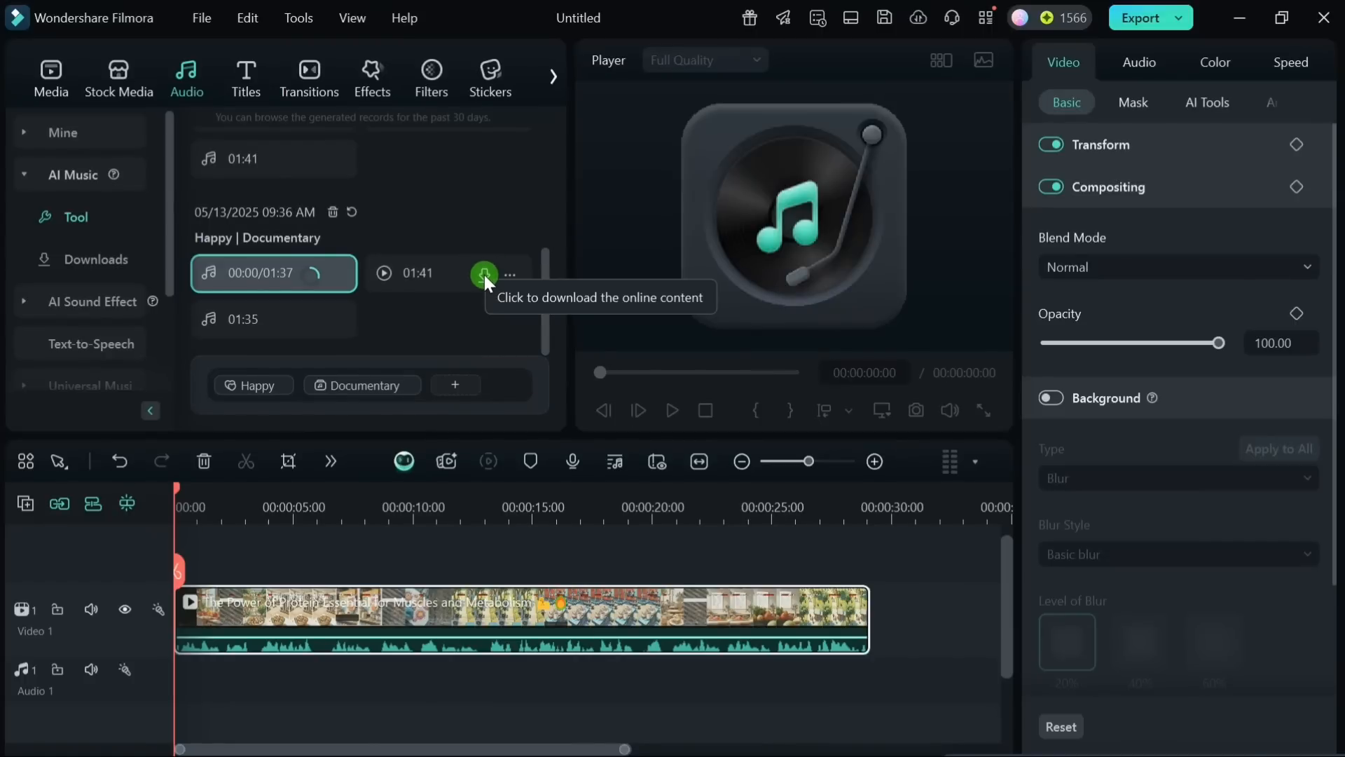
{"action": "left_click", "coordinate": [484, 274]}
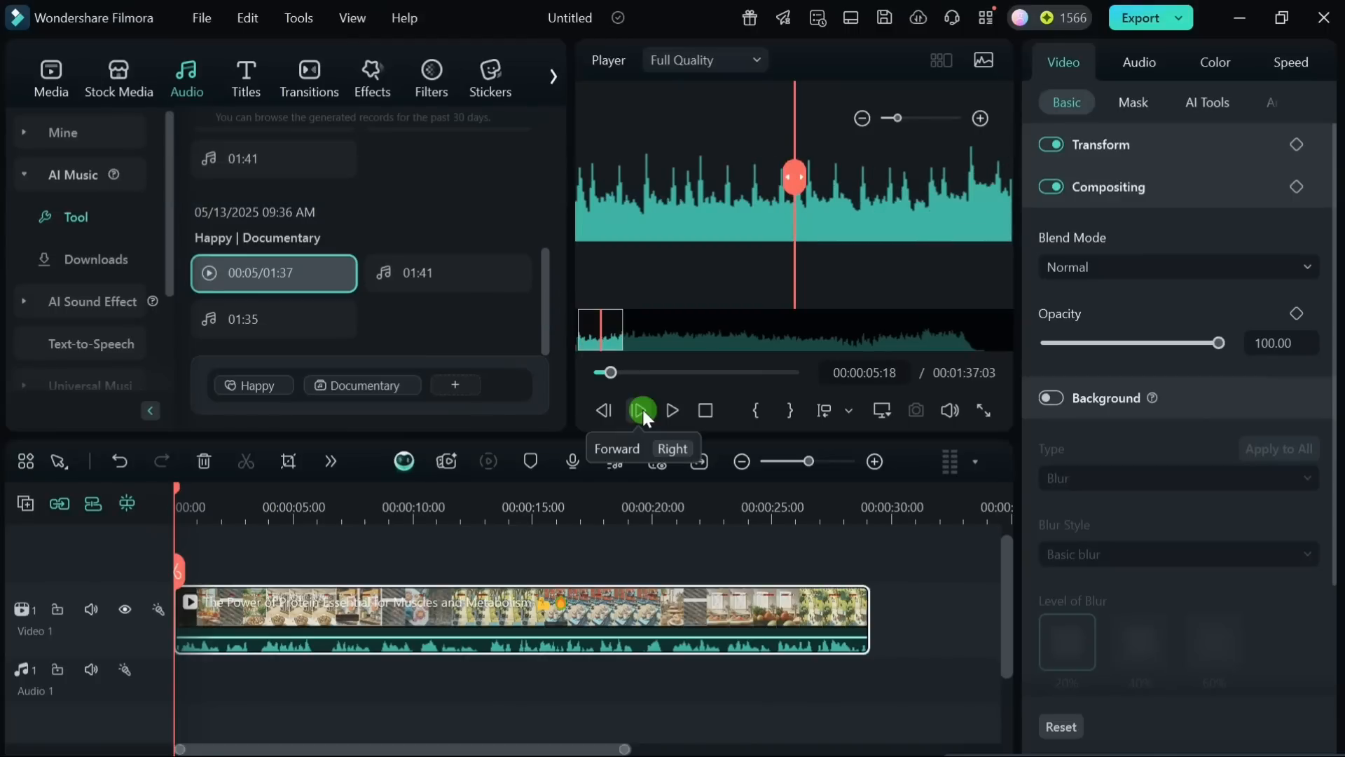
{"action": "mouse_move", "coordinate": [289, 272]}
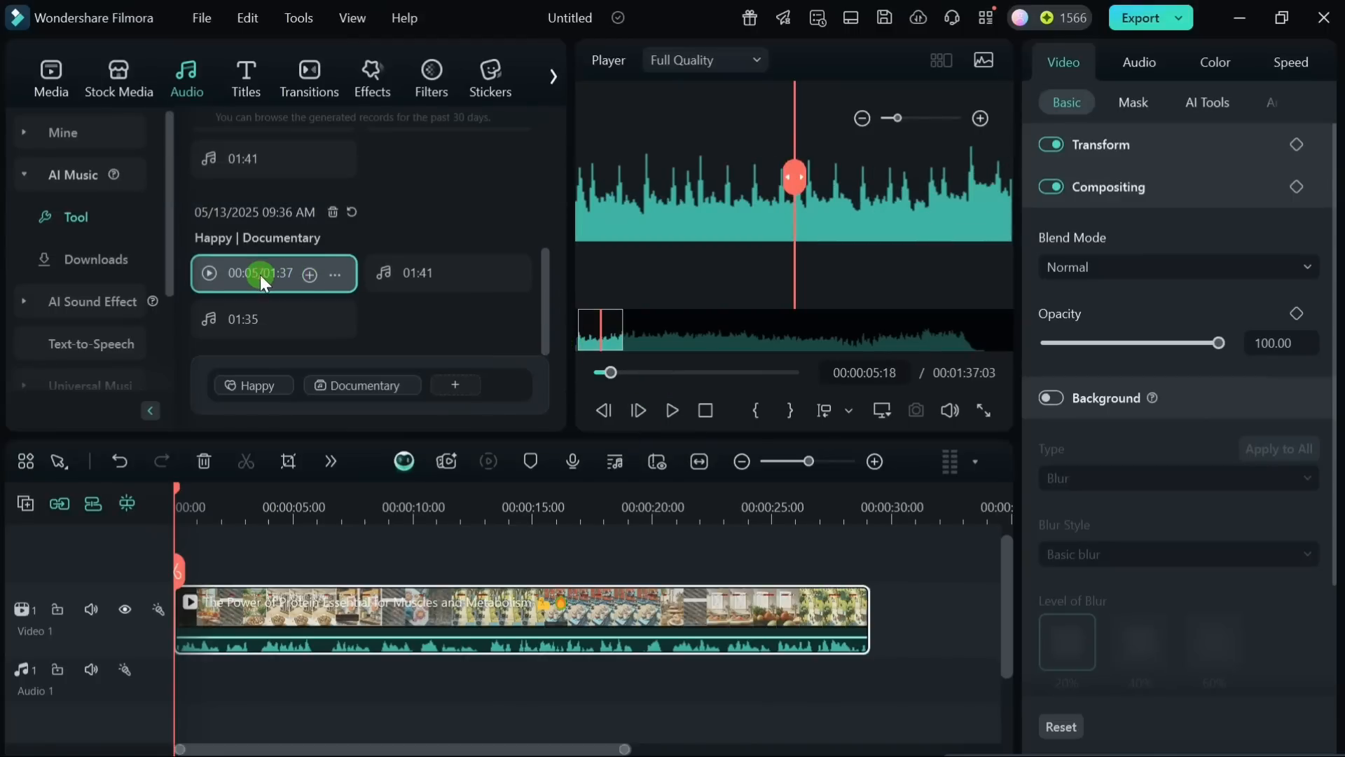
{"action": "left_click_drag", "start_coordinate": [259, 275], "coordinate": [184, 676]}
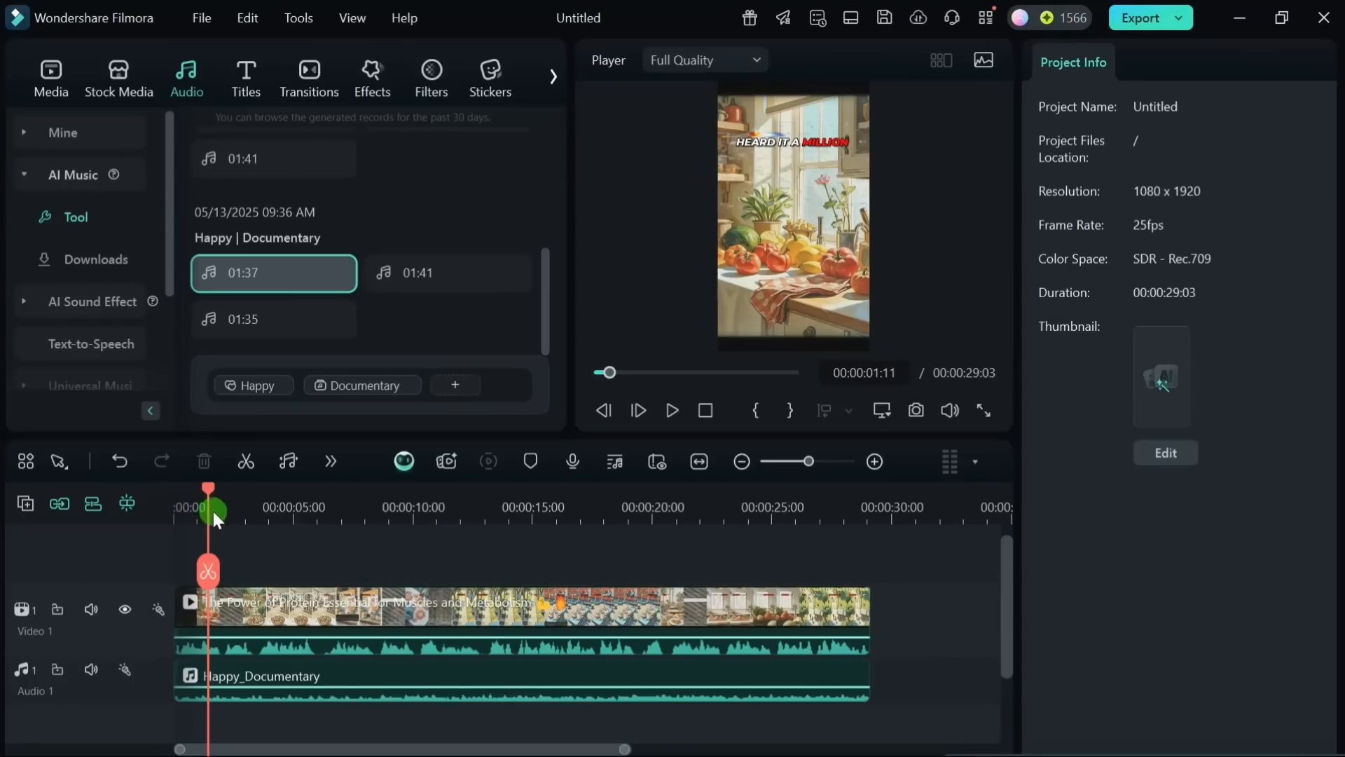
Step: Generate an AI sound effect from the description "chopping knife" and download its first result onto the timeline
{"action": "left_click", "coordinate": [78, 218]}
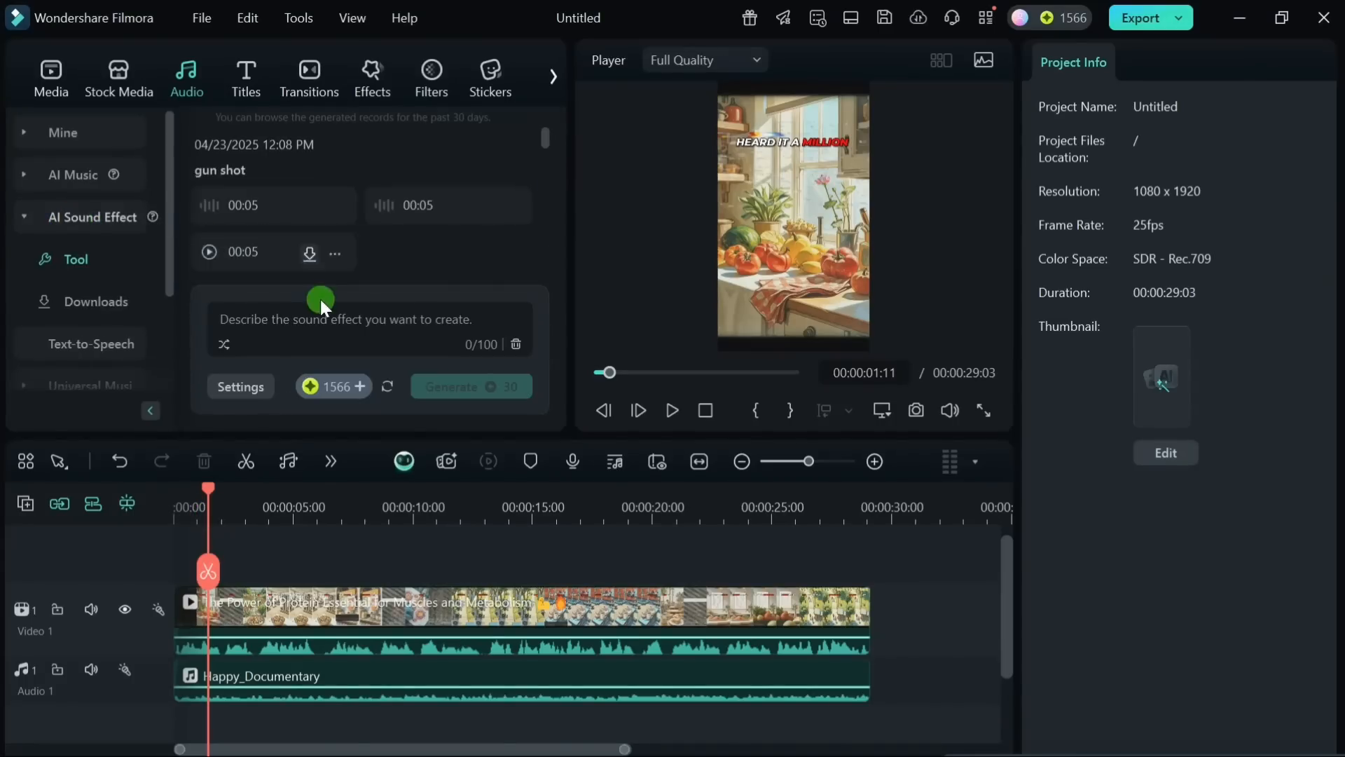
{"action": "left_click", "coordinate": [292, 322]}
{"action": "type", "text": "chopping knife"}
{"action": "left_click_drag", "start_coordinate": [324, 321], "coordinate": [218, 322]}
{"action": "left_click", "coordinate": [507, 392]}
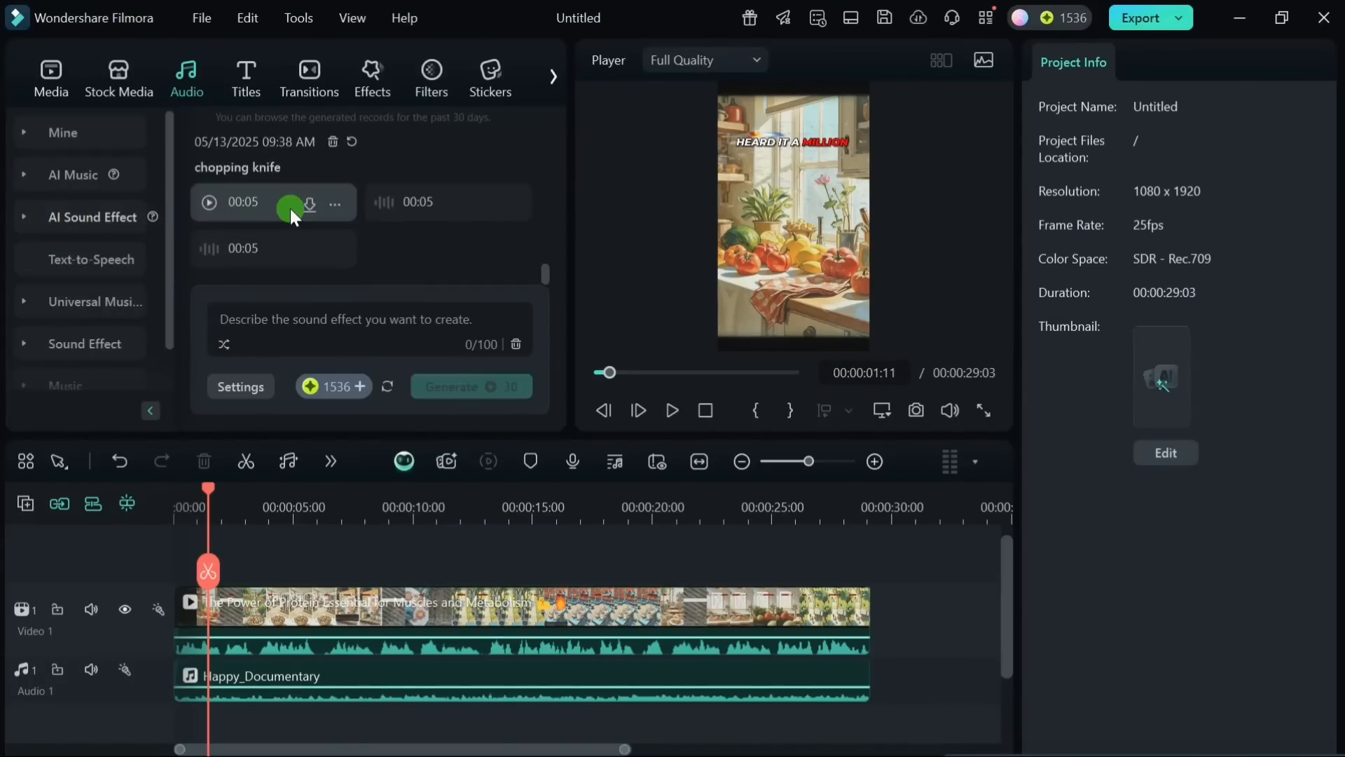
{"action": "left_click", "coordinate": [311, 204]}
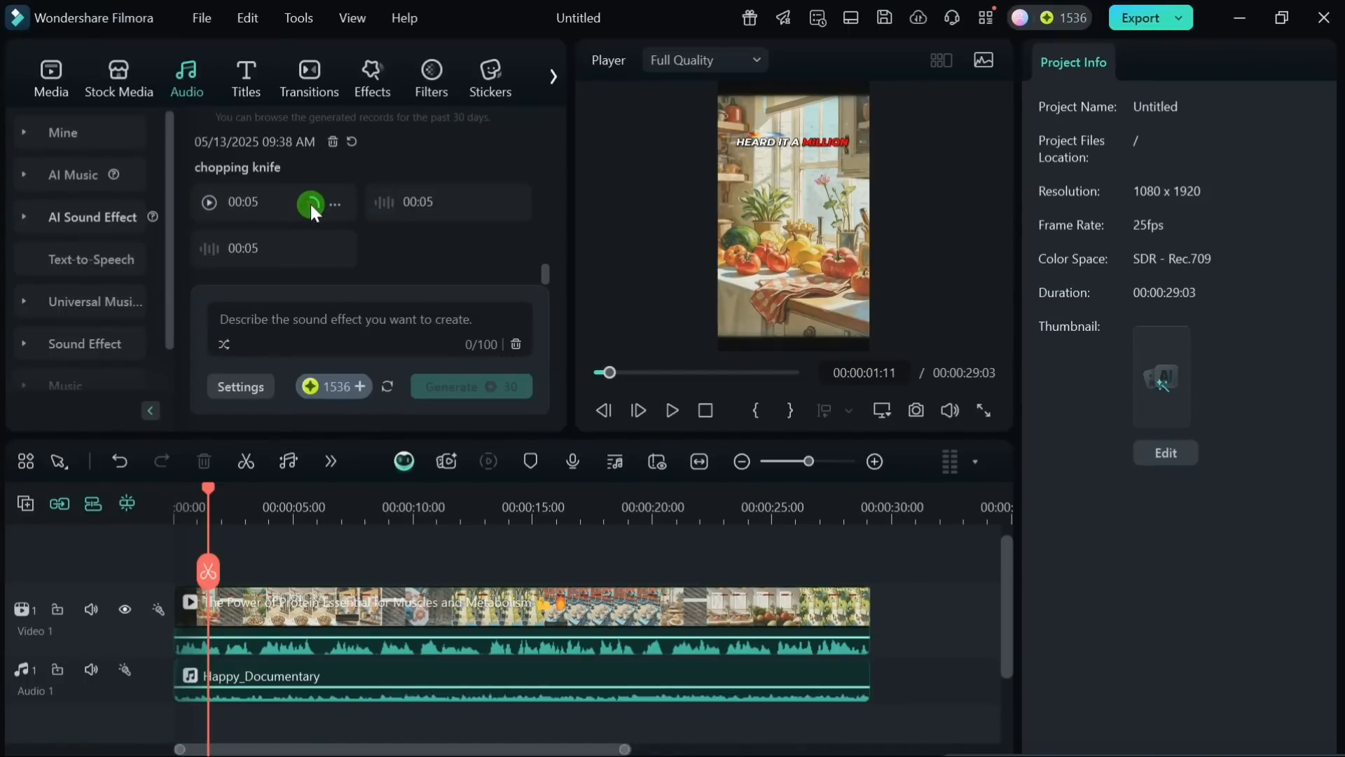
{"action": "left_click_drag", "start_coordinate": [263, 205], "coordinate": [245, 696]}
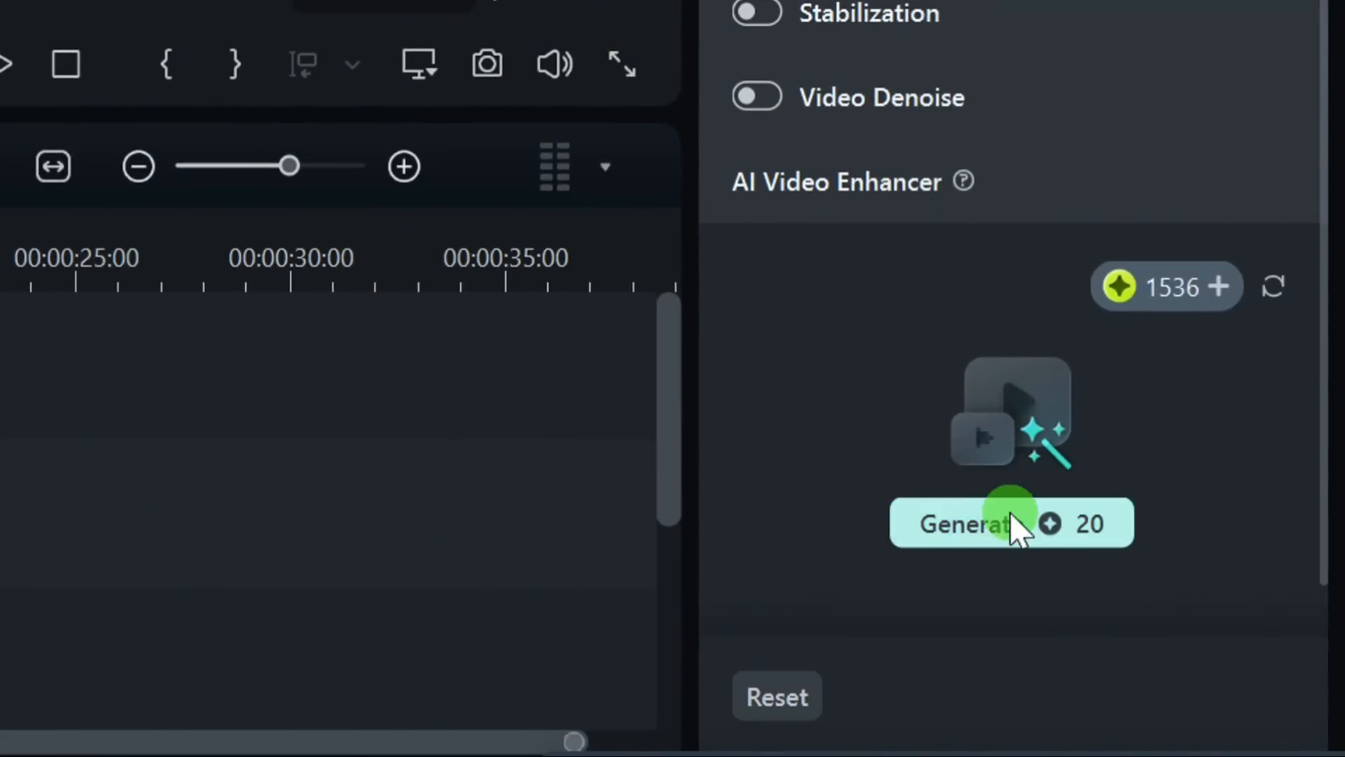
Step: Generate the AI Video Enhancer result, and enable Planar Tracking with the Auto tracker on the truck clip
{"action": "left_click", "coordinate": [1010, 518]}
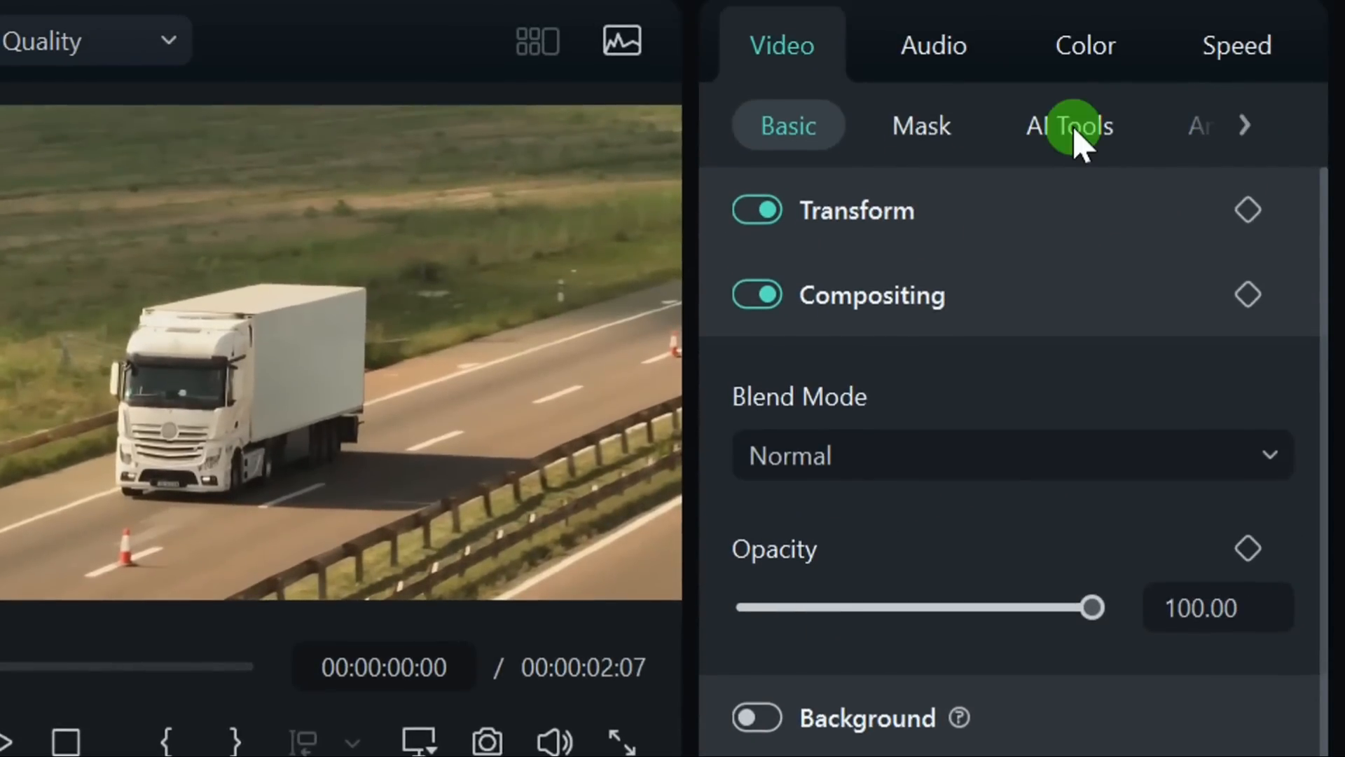
{"action": "left_click", "coordinate": [1075, 132]}
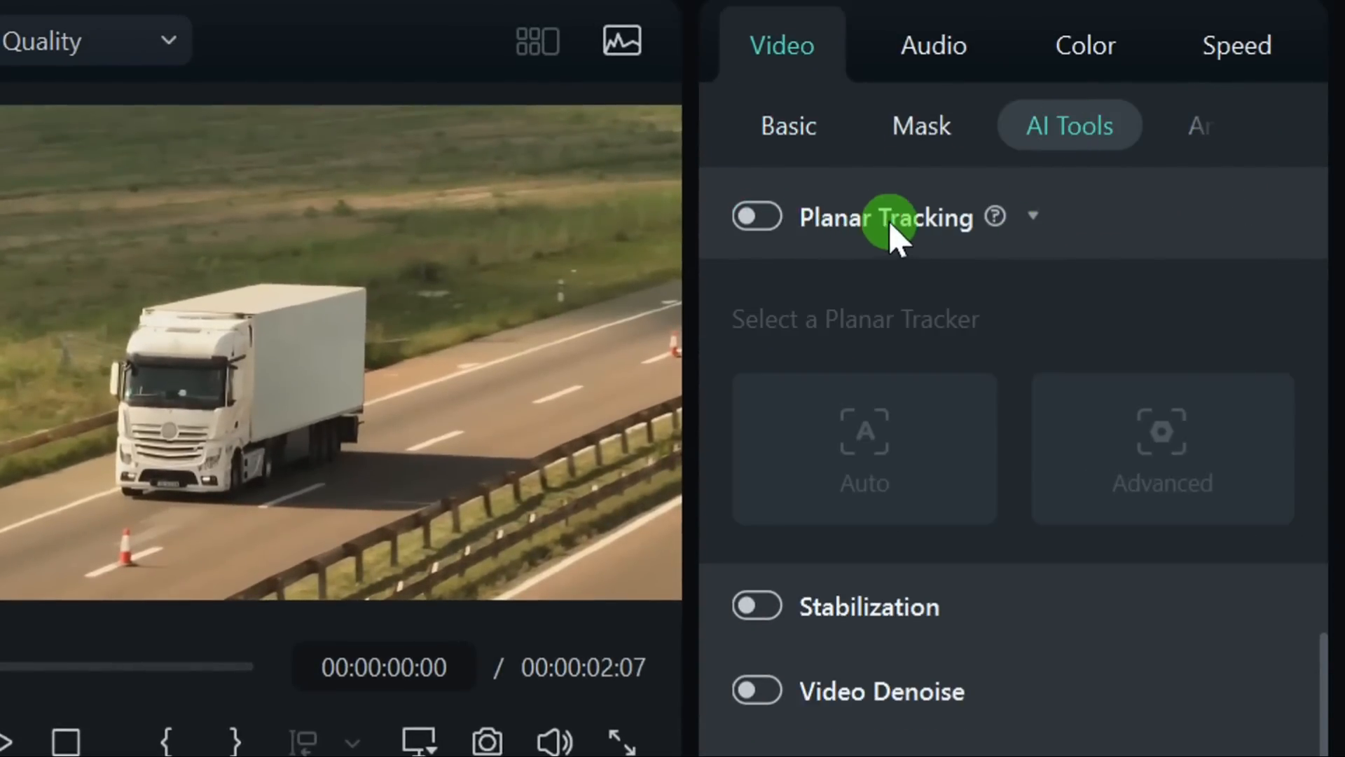
{"action": "left_click", "coordinate": [760, 216]}
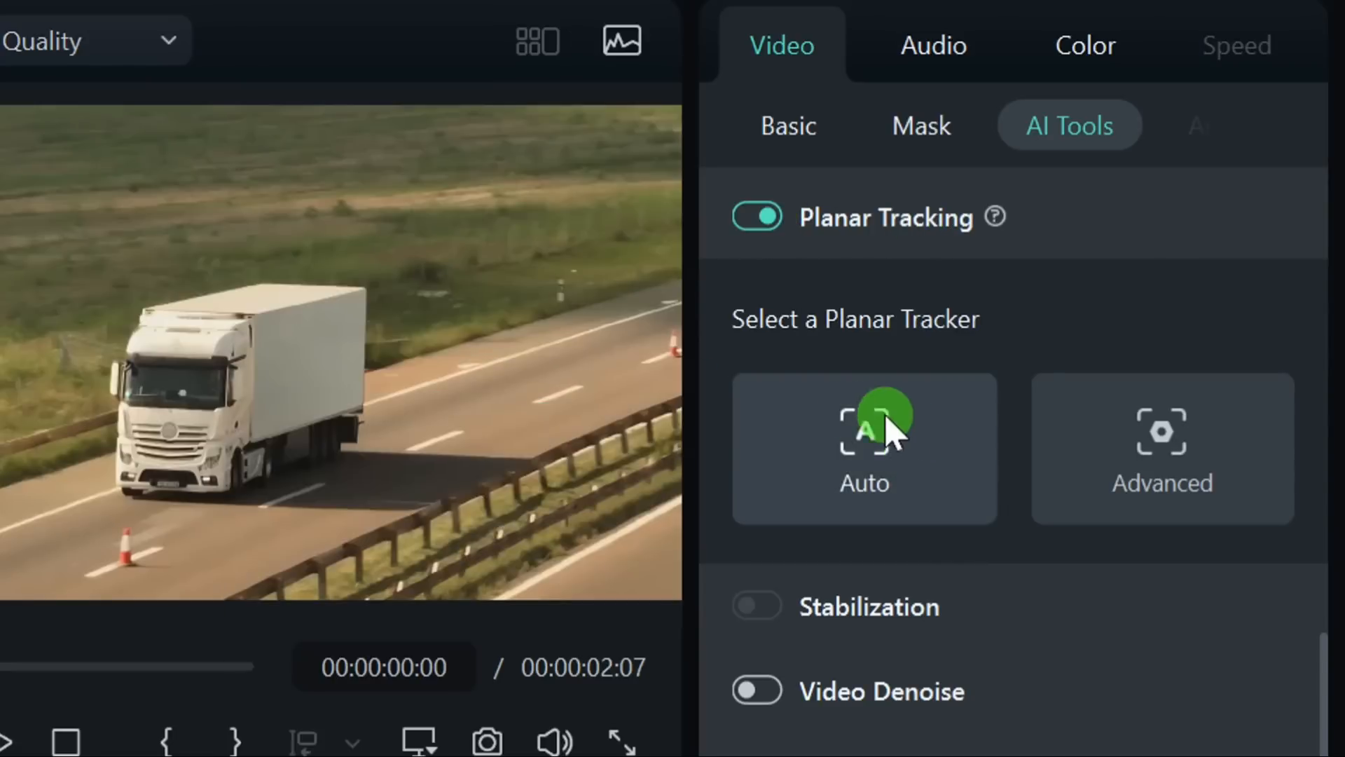
{"action": "left_click", "coordinate": [840, 465]}
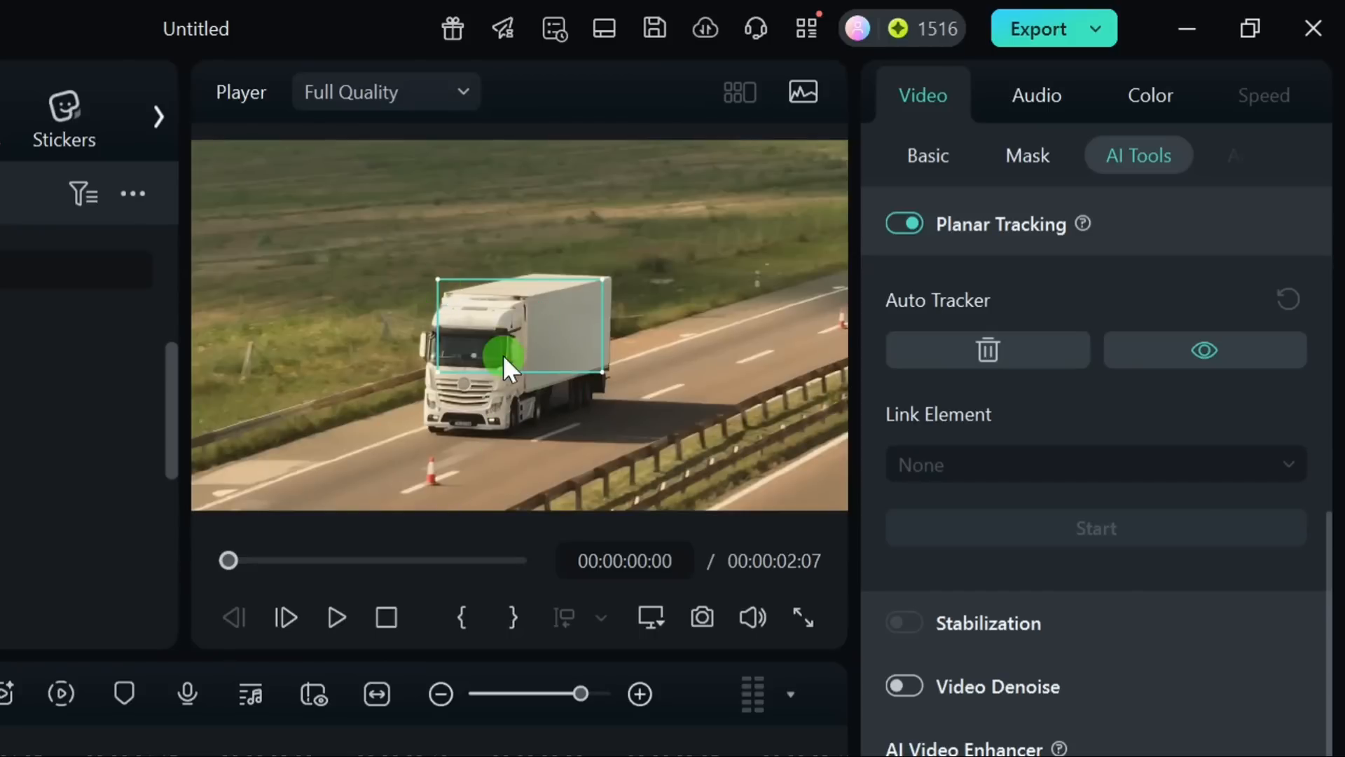
Step: Fit the tracking area's four corners to the side of the truck's trailer and start the planar tracking
{"action": "left_click", "coordinate": [465, 324]}
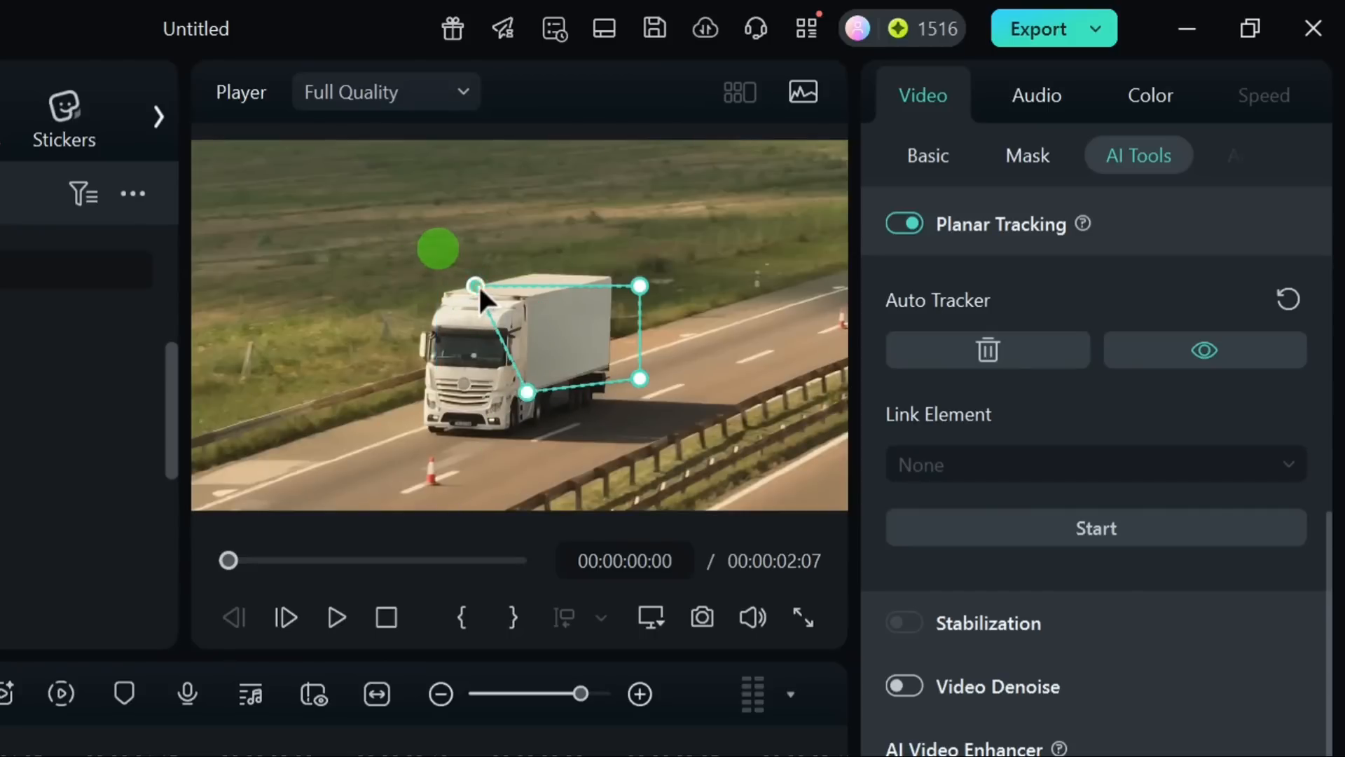
{"action": "left_click_drag", "start_coordinate": [478, 284], "coordinate": [523, 300]}
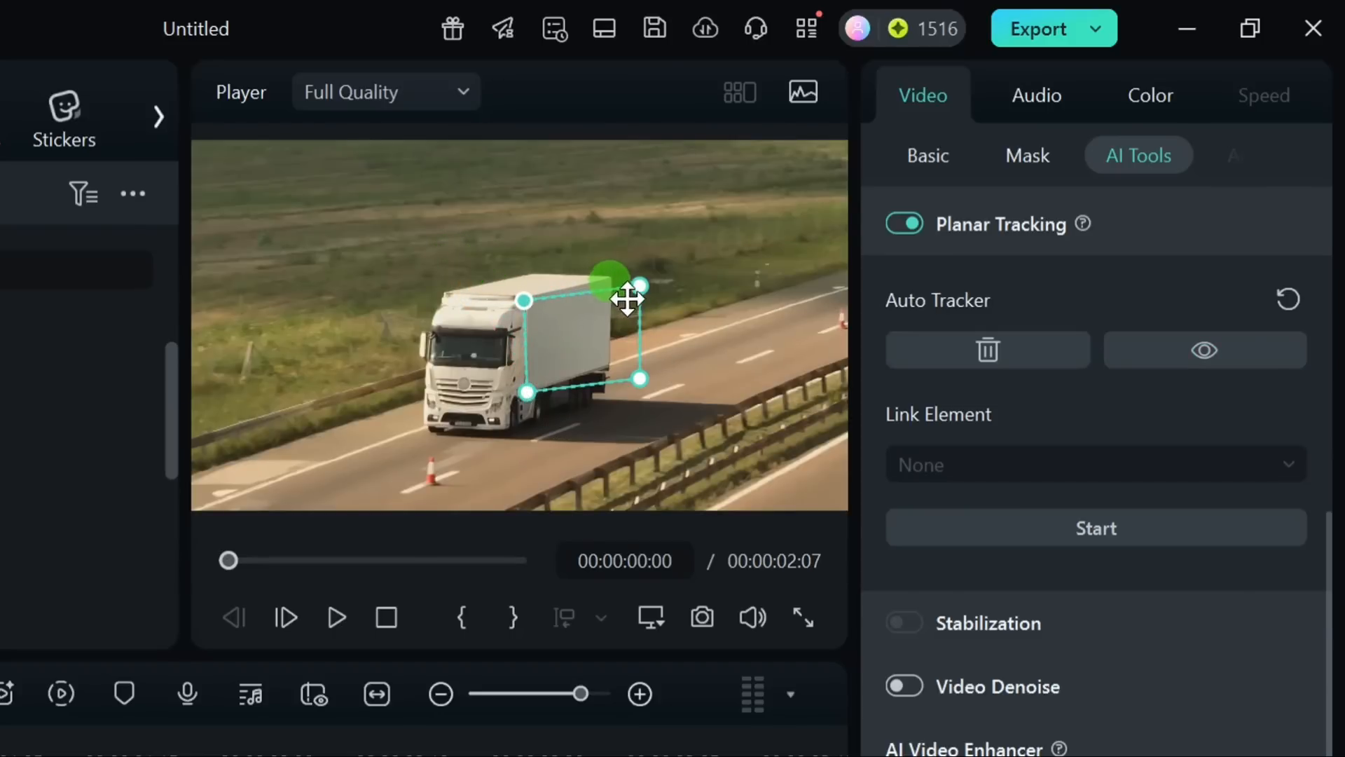
{"action": "left_click_drag", "start_coordinate": [639, 286], "coordinate": [617, 279]}
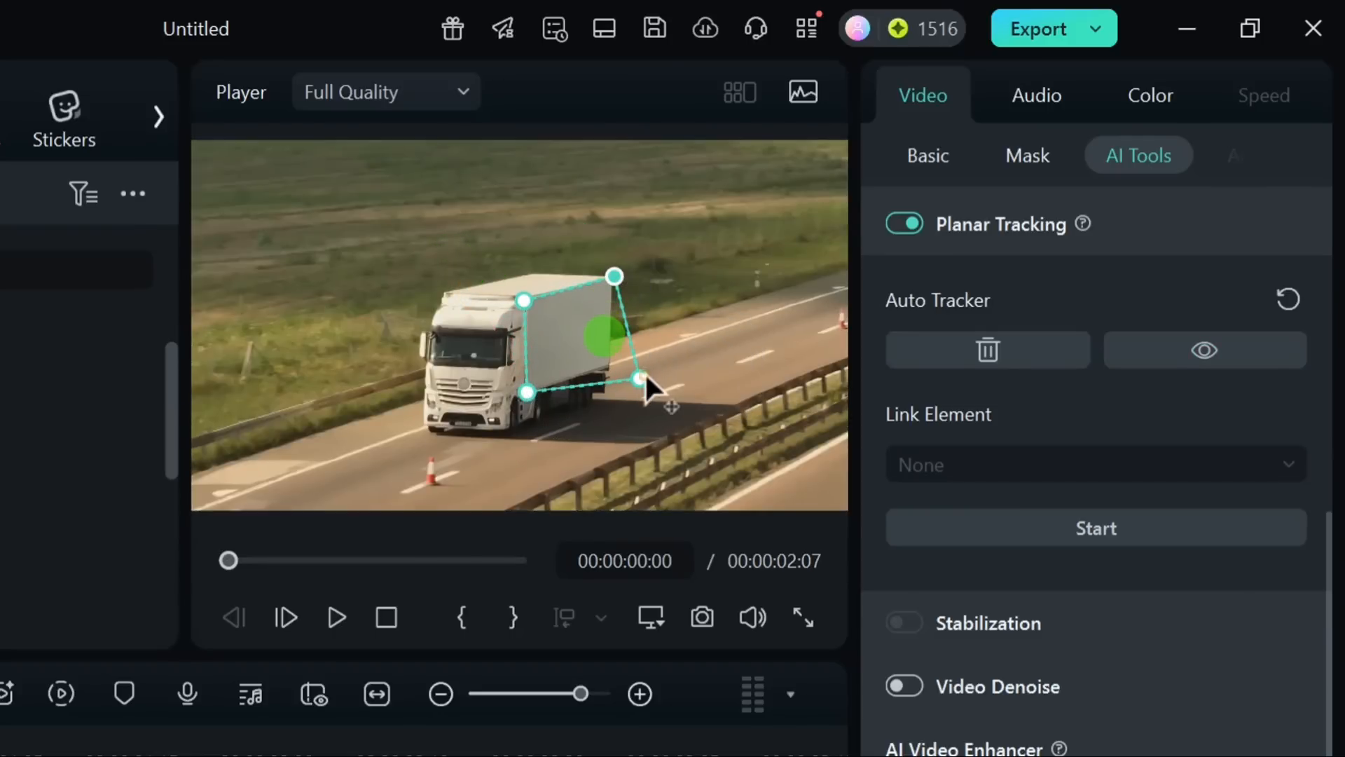
{"action": "left_click_drag", "start_coordinate": [637, 379], "coordinate": [607, 364]}
{"action": "left_click", "coordinate": [1073, 514]}
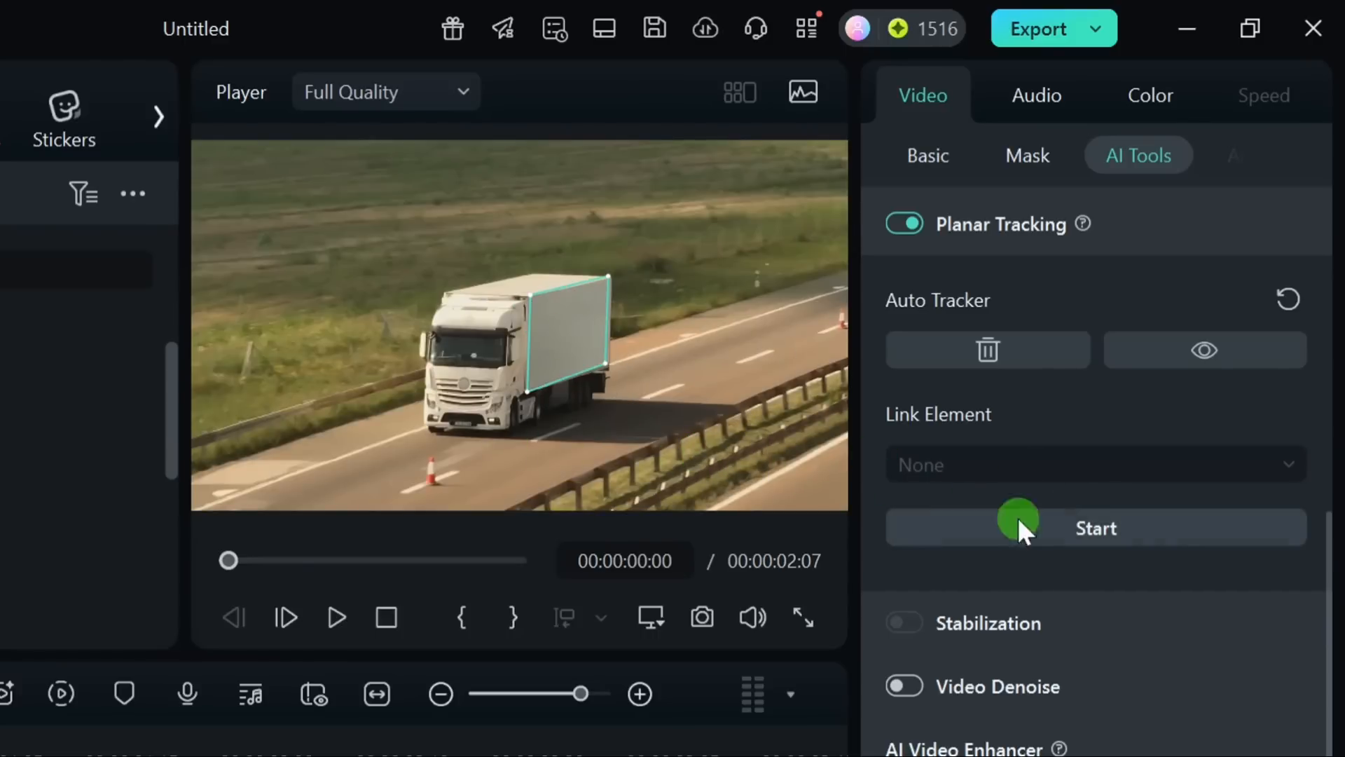
{"action": "left_click", "coordinate": [1097, 527]}
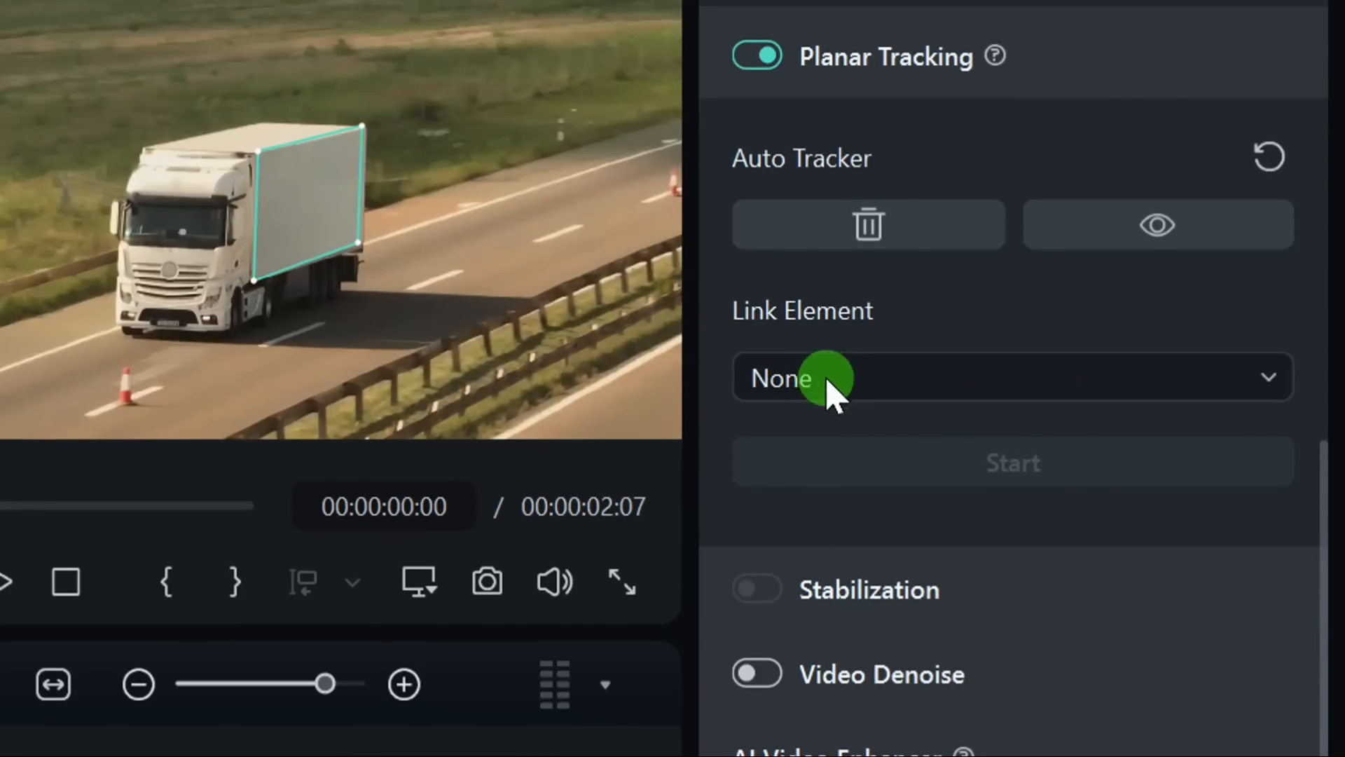
{"action": "left_click", "coordinate": [884, 382]}
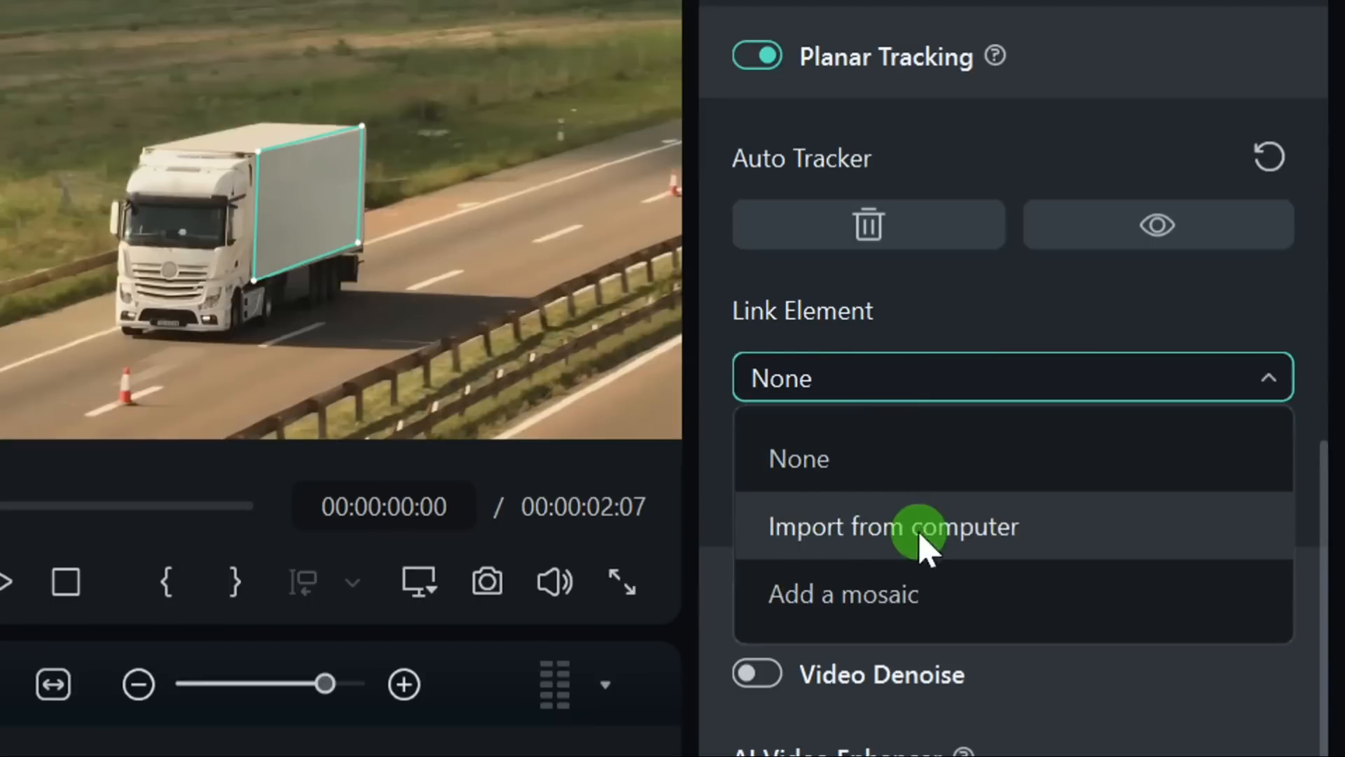
{"action": "left_click", "coordinate": [874, 545]}
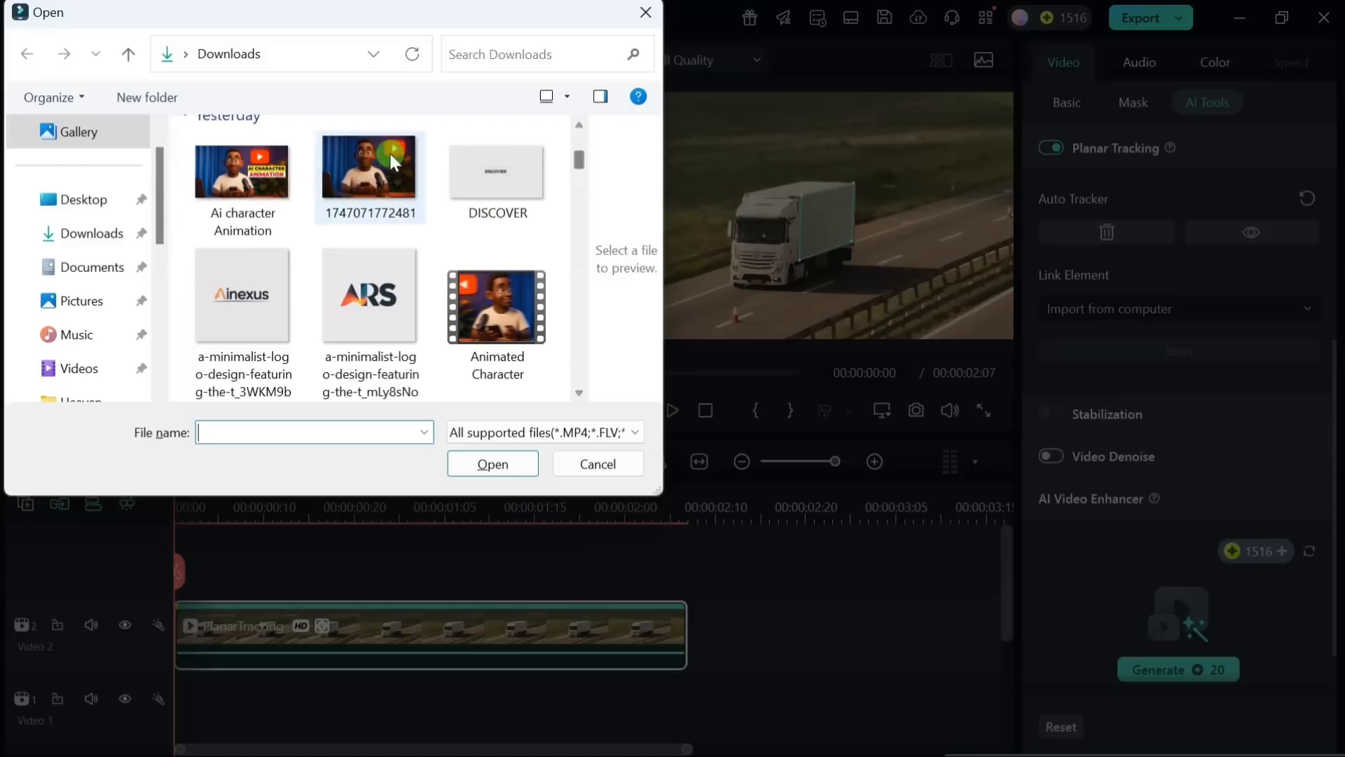
{"action": "left_click", "coordinate": [371, 173]}
{"action": "left_click", "coordinate": [492, 464]}
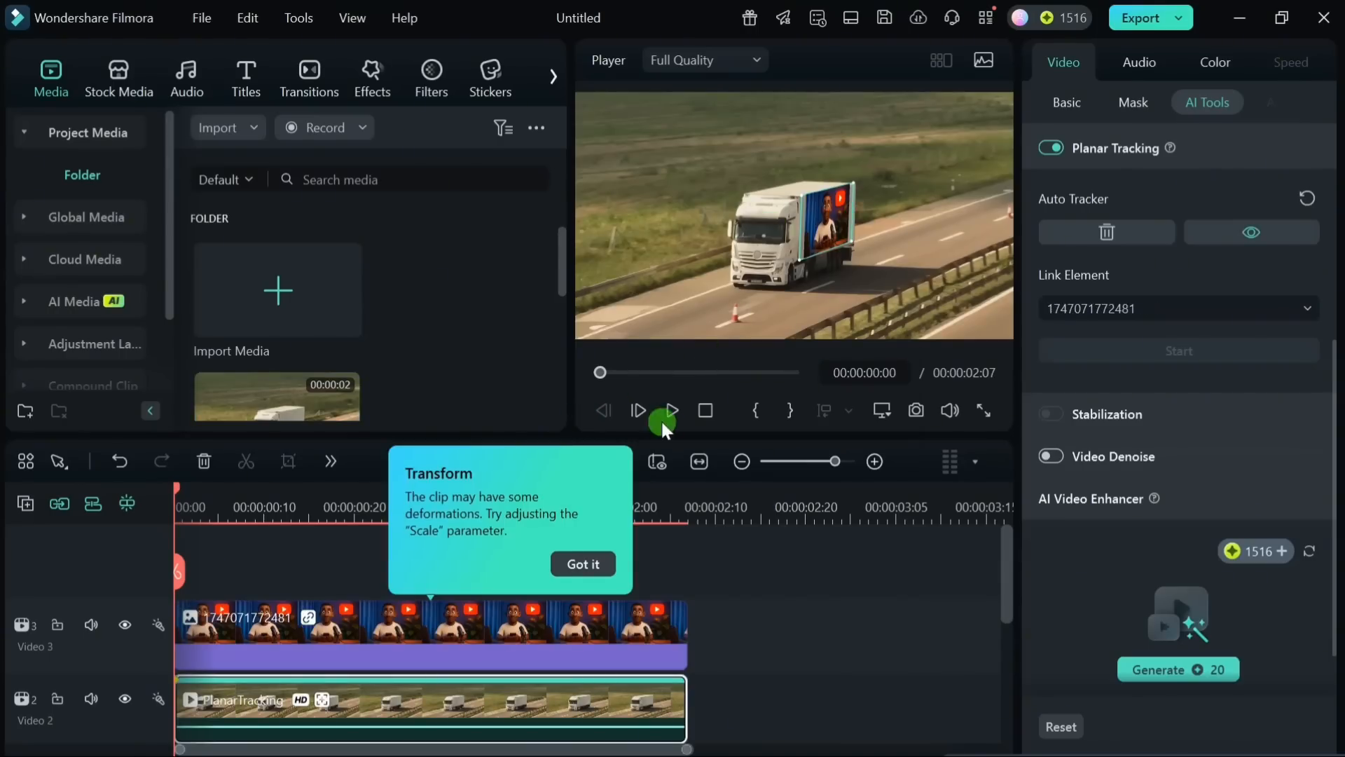
{"action": "left_click", "coordinate": [600, 568]}
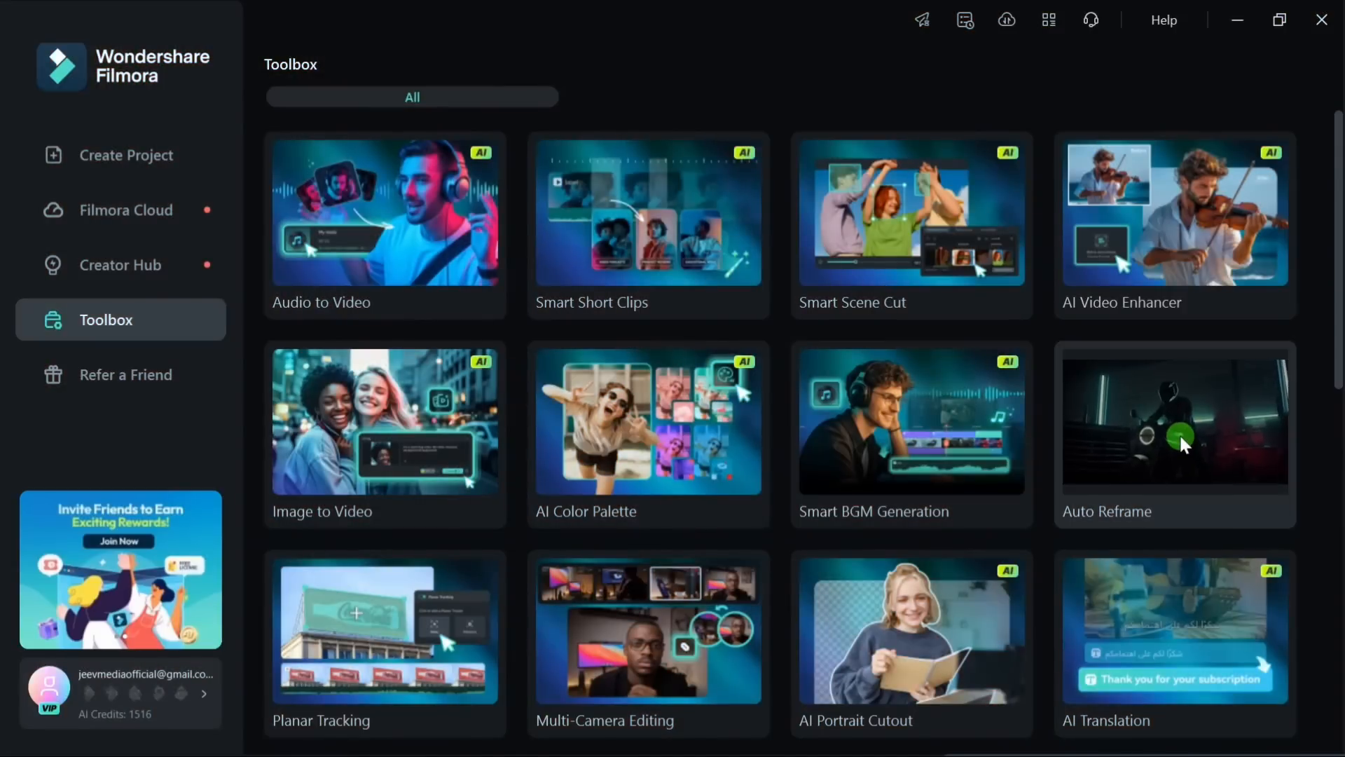
Step: Import the truck video into Auto Reframe and select the 9:16 aspect ratio
{"action": "left_click", "coordinate": [1180, 438]}
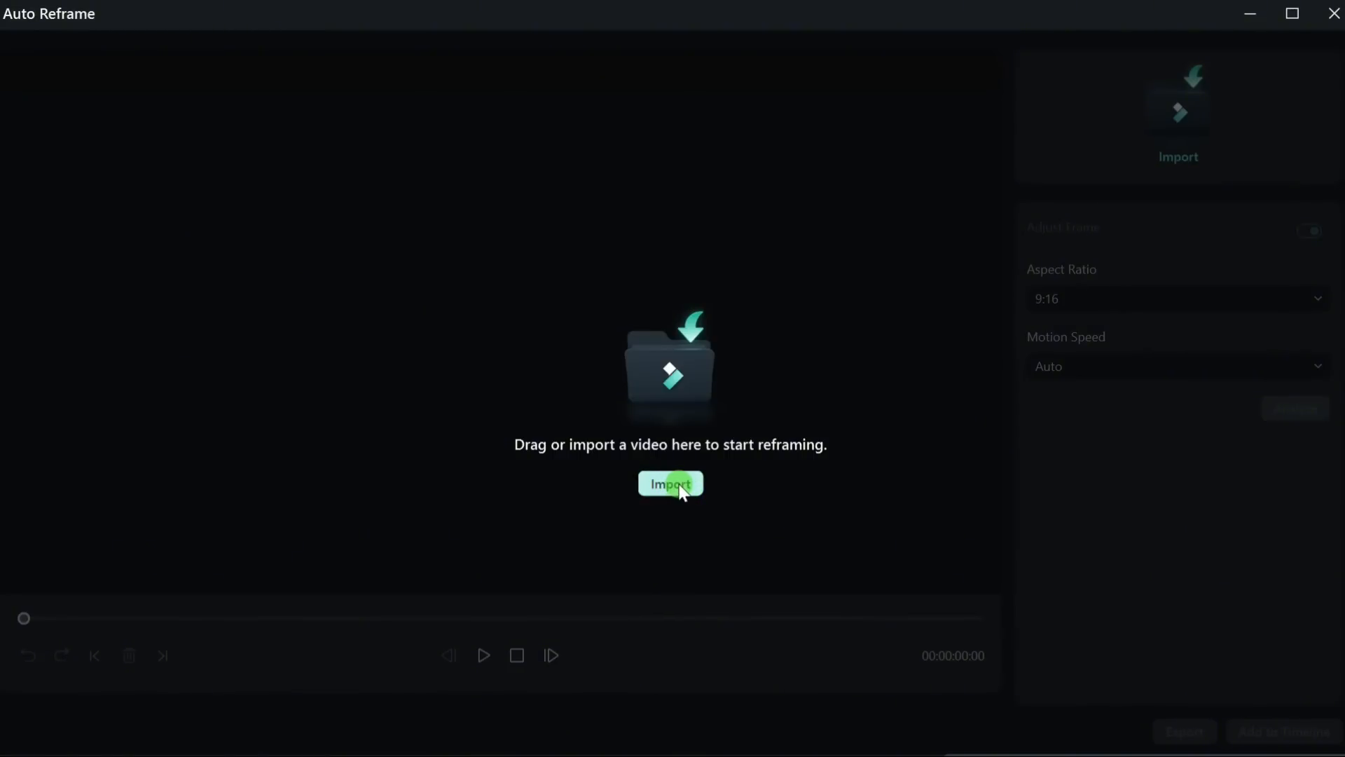
{"action": "left_click", "coordinate": [681, 489]}
{"action": "double_click", "coordinate": [356, 238]}
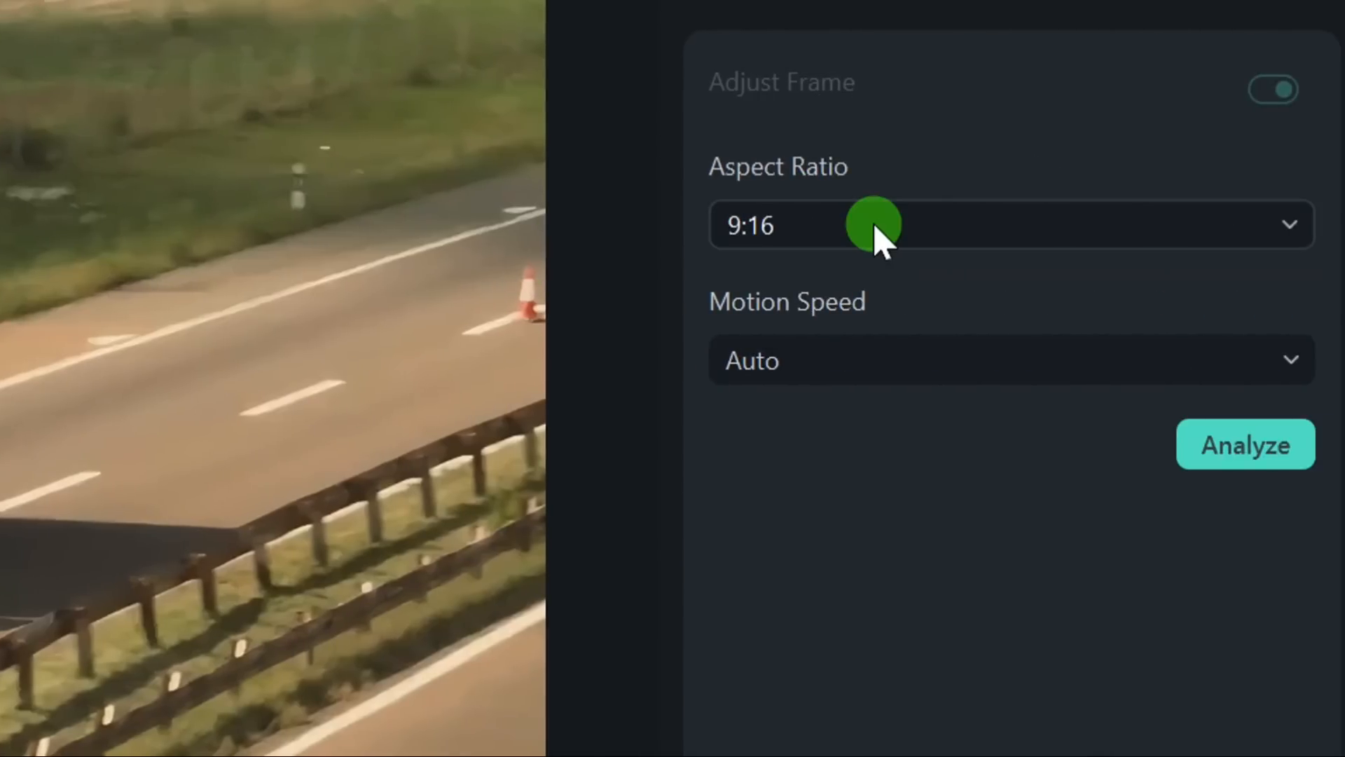
{"action": "left_click", "coordinate": [873, 224]}
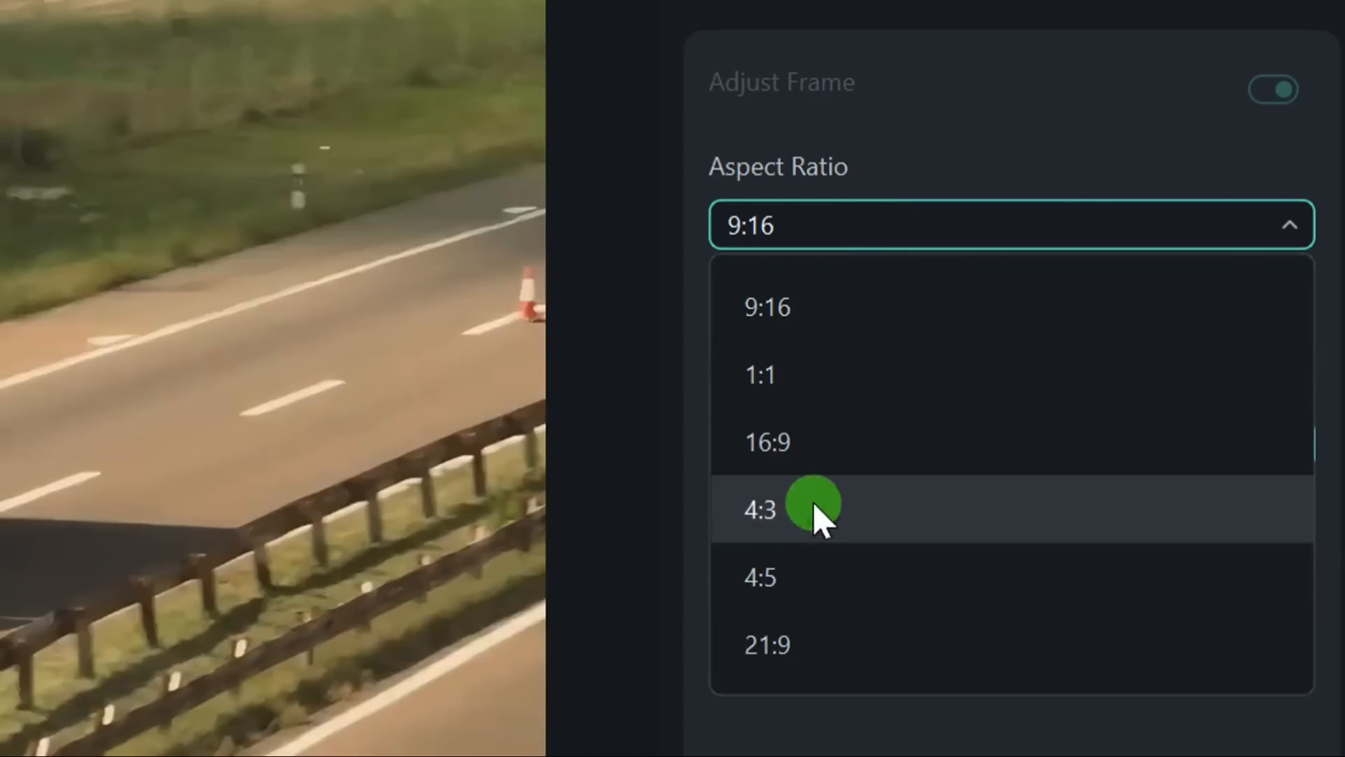
{"action": "left_click", "coordinate": [789, 317]}
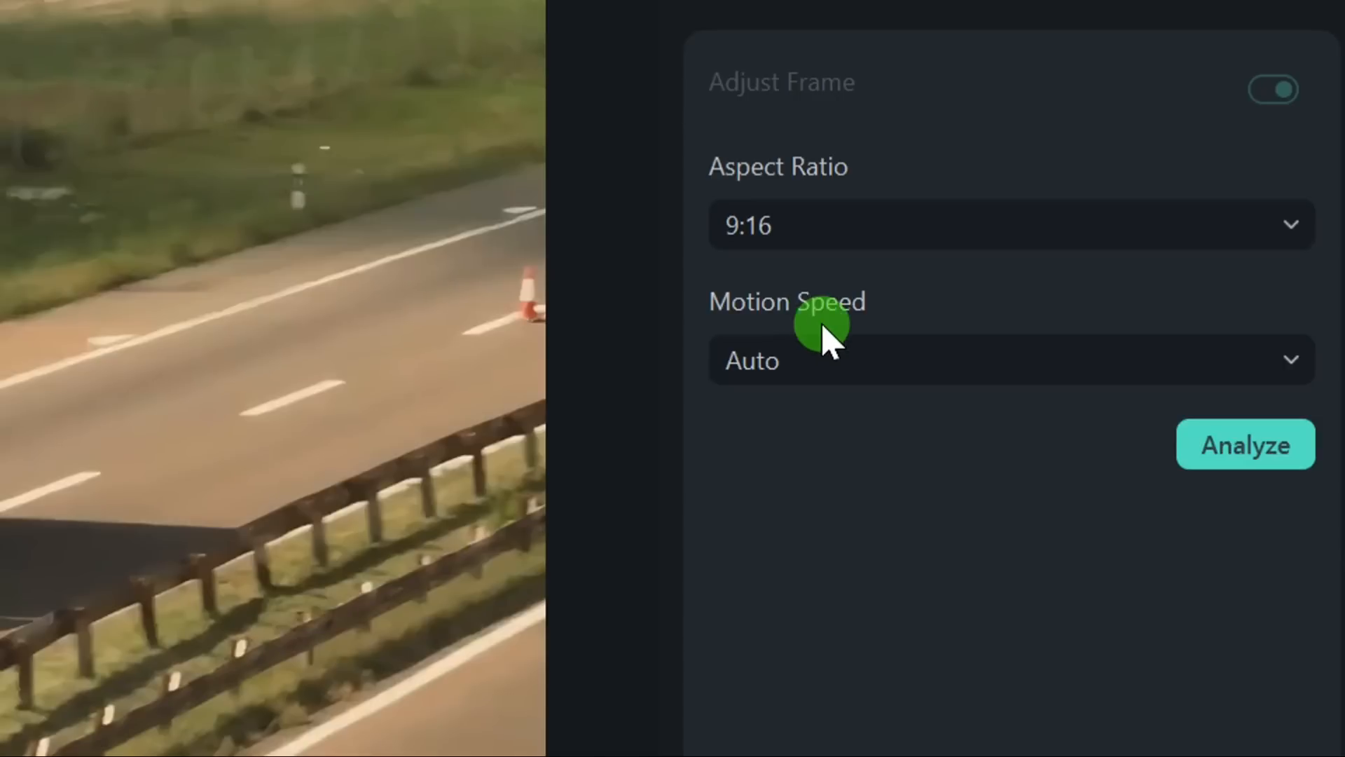
Step: Keep the Auto Reframe motion speed on Auto and analyze the truck video for the 9:16 frame
{"action": "left_click", "coordinate": [840, 360]}
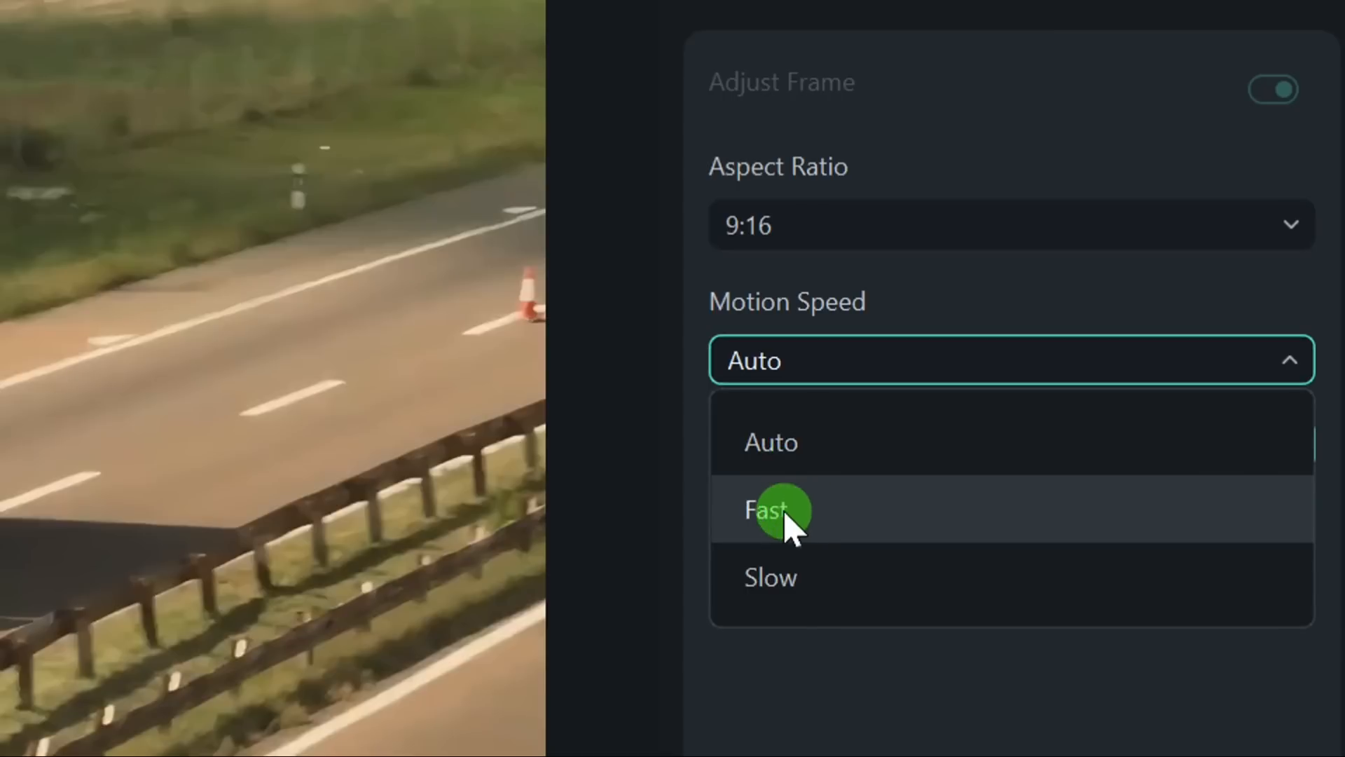
{"action": "left_click", "coordinate": [825, 370]}
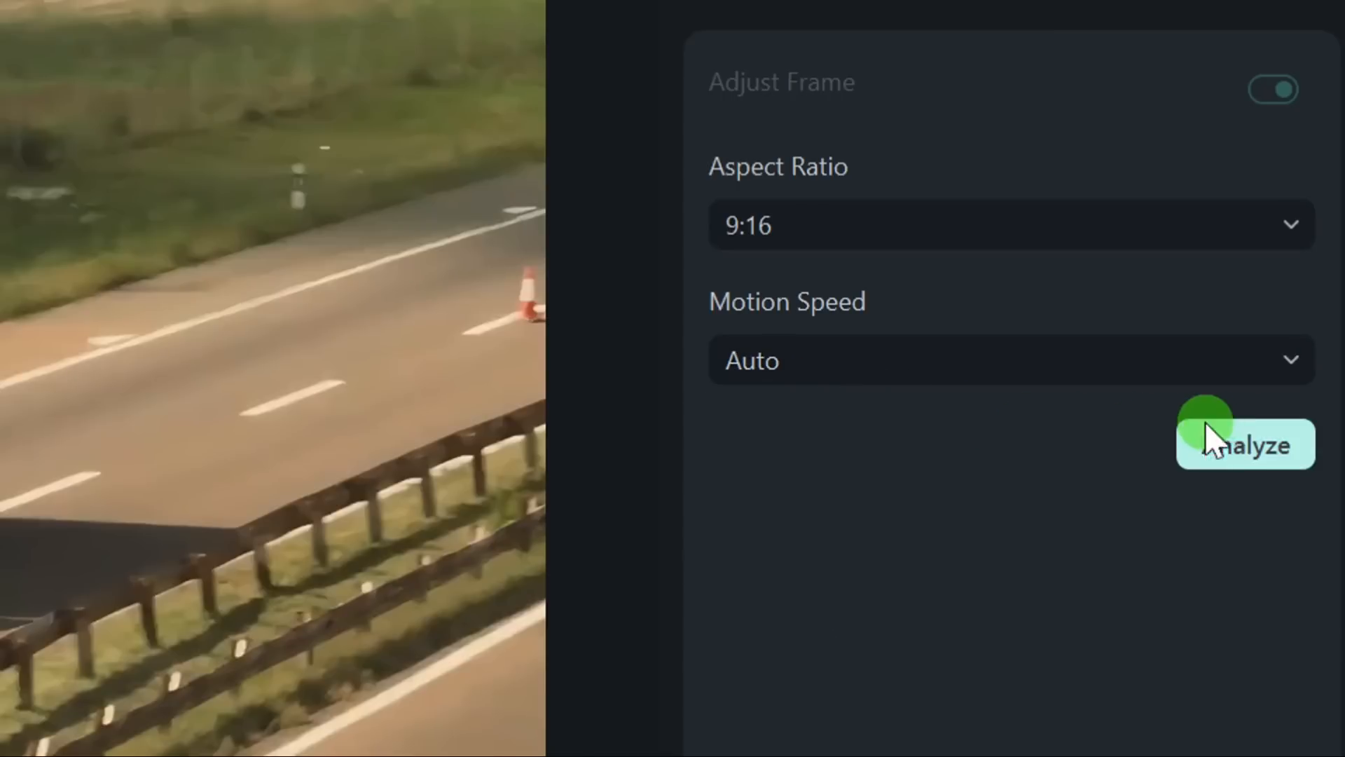
{"action": "left_click", "coordinate": [1247, 445]}
{"action": "left_click", "coordinate": [485, 655]}
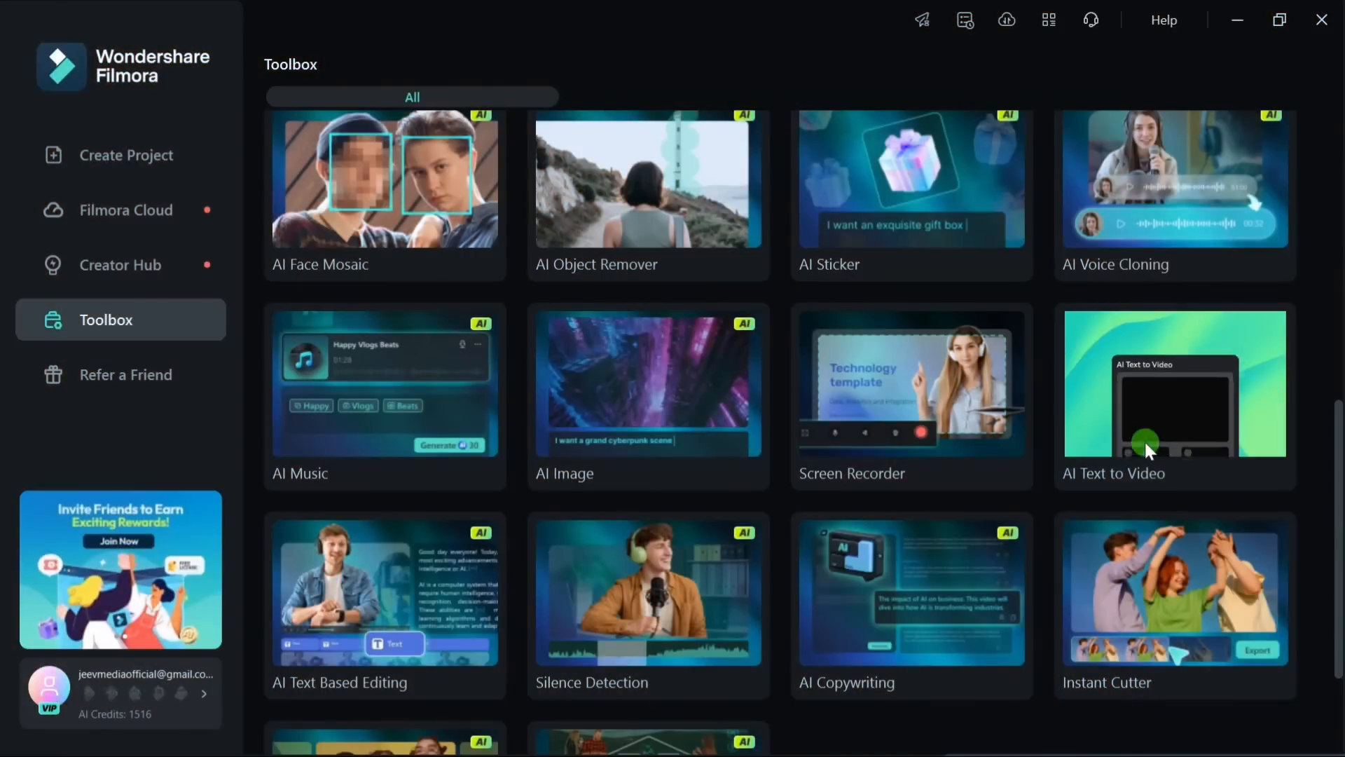
Step: Open AI Text to Video from the Toolbox and choose Informative/explanatory article as the type for AI-generated text
{"action": "left_click", "coordinate": [1145, 441]}
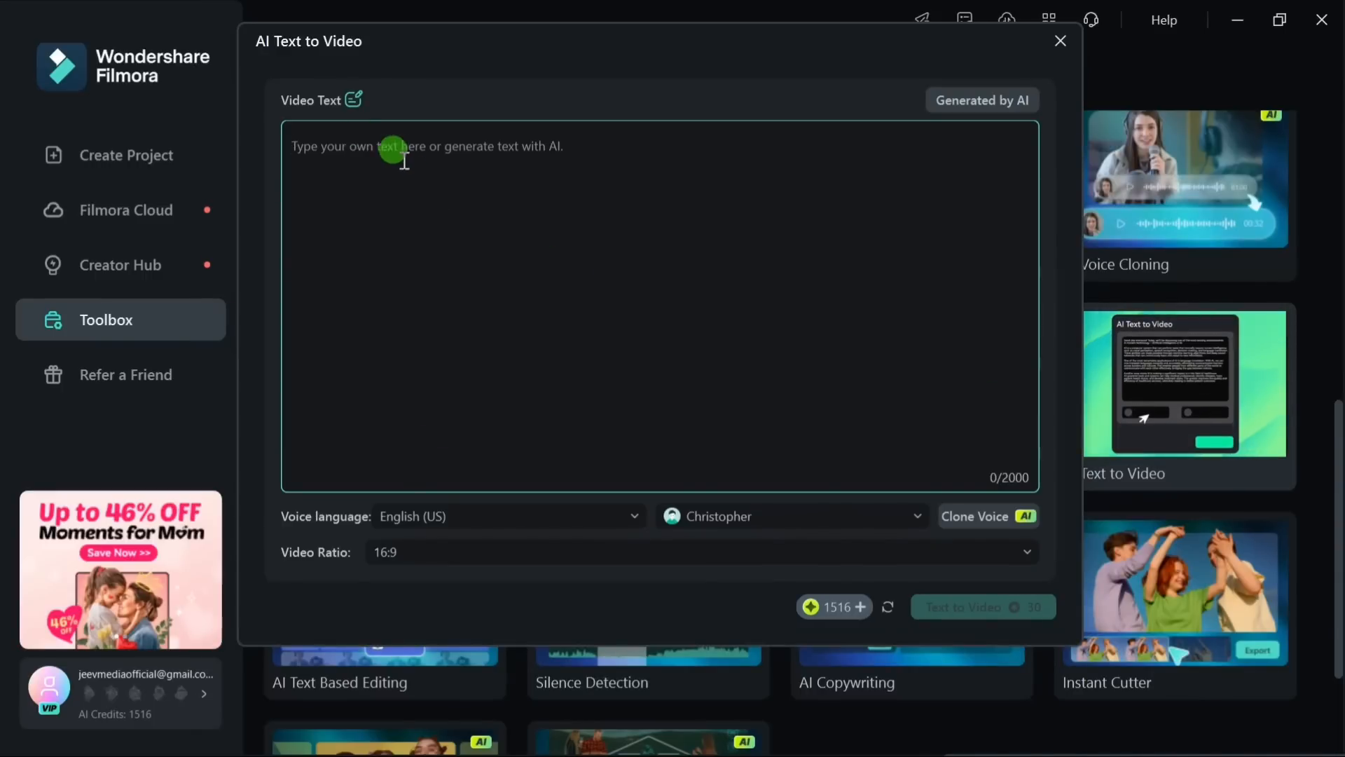
{"action": "left_click", "coordinate": [968, 103]}
{"action": "left_click", "coordinate": [455, 131]}
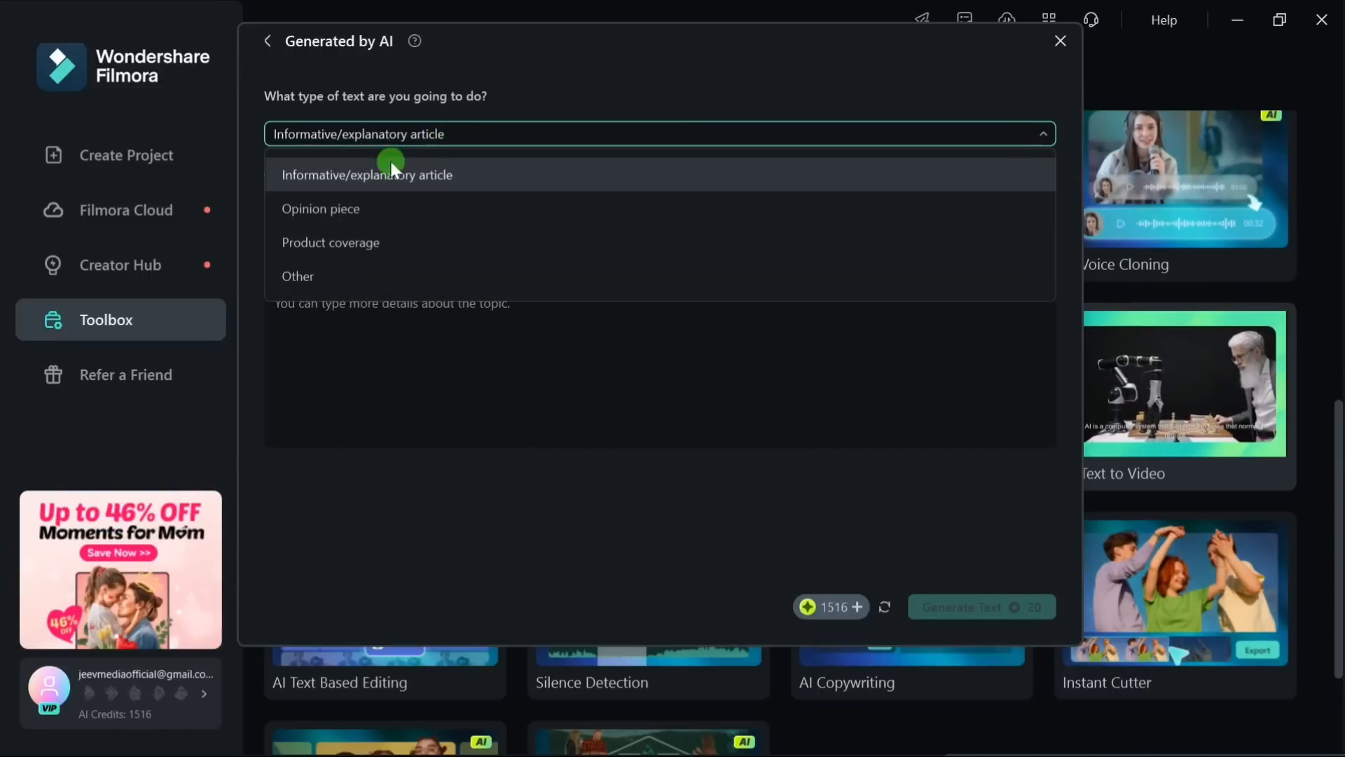
{"action": "left_click", "coordinate": [376, 181]}
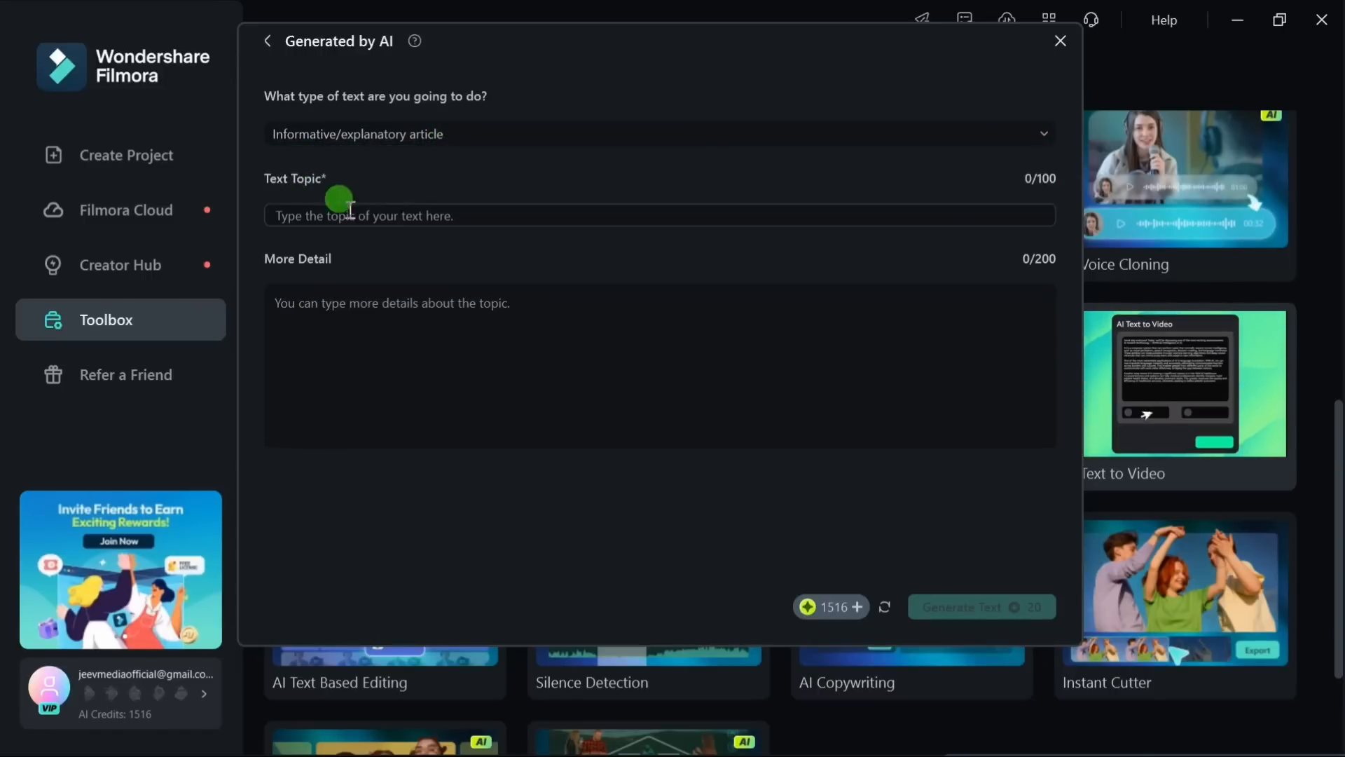
Step: Enter "why Tortoes shell is hard" as both the text topic and the extra detail, and generate the text
{"action": "left_click", "coordinate": [437, 214]}
{"action": "type", "text": "why Tortoes shell is hard"}
{"action": "triple_click", "coordinate": [360, 214]}
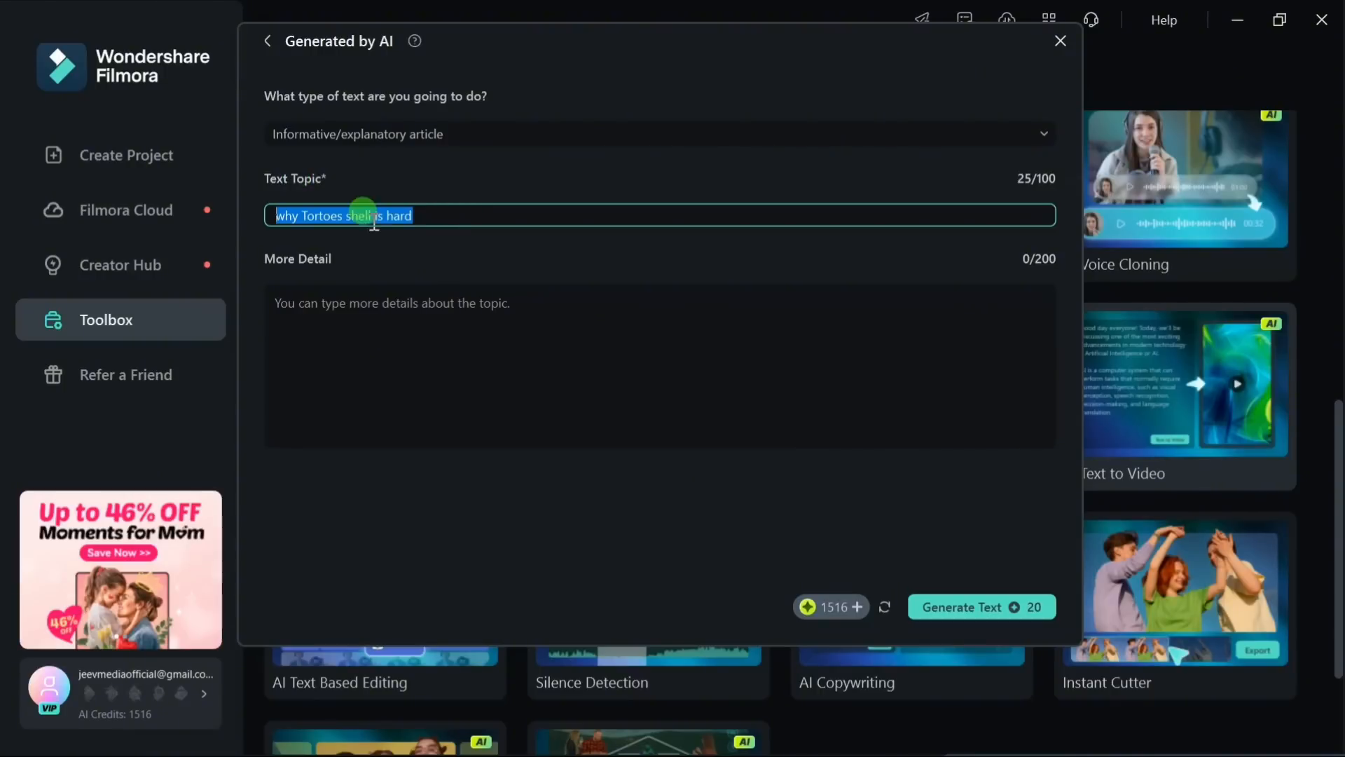
{"action": "left_click", "coordinate": [345, 305]}
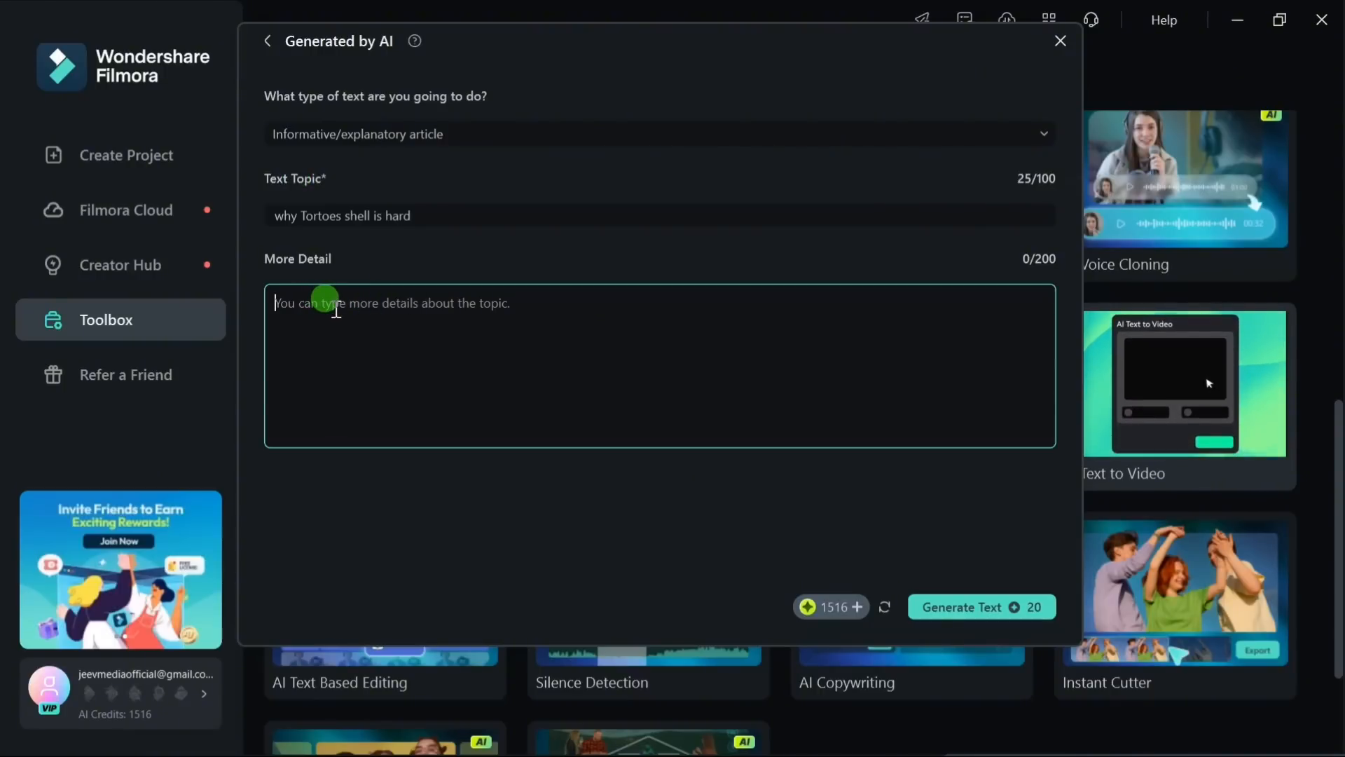
{"action": "type", "text": "why Tortoes shell is hard"}
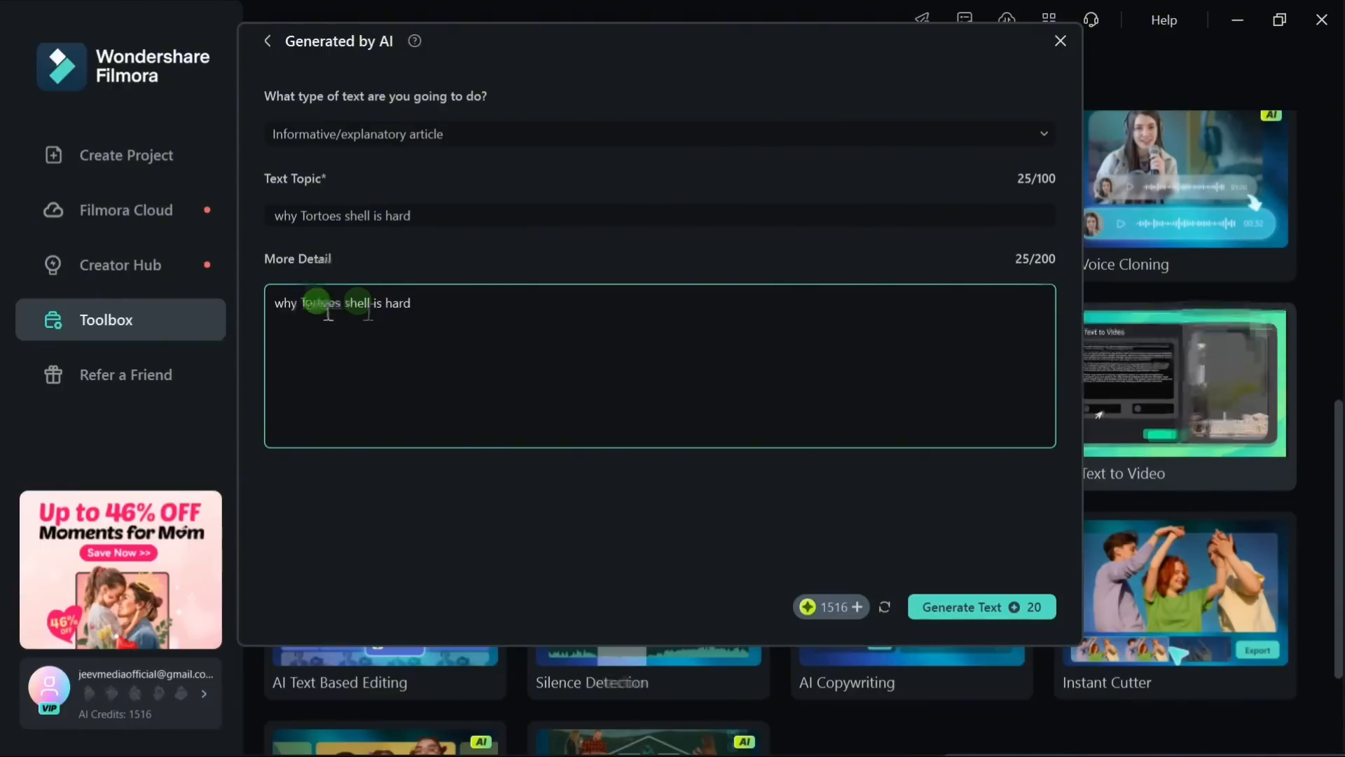
{"action": "left_click", "coordinate": [1009, 606]}
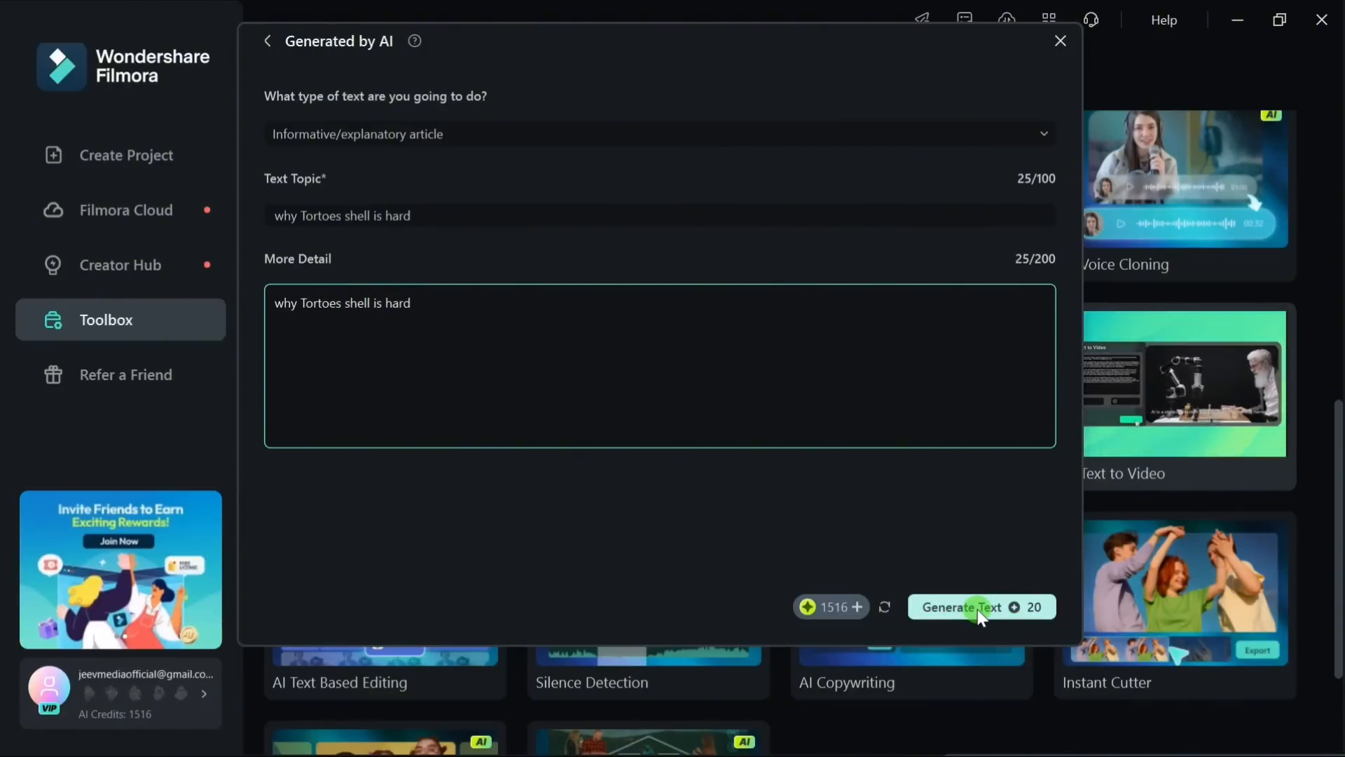
Step: Review the voice languages, keep English (US), and preview and select the Christopher voice for the narration
{"action": "left_click", "coordinate": [549, 517]}
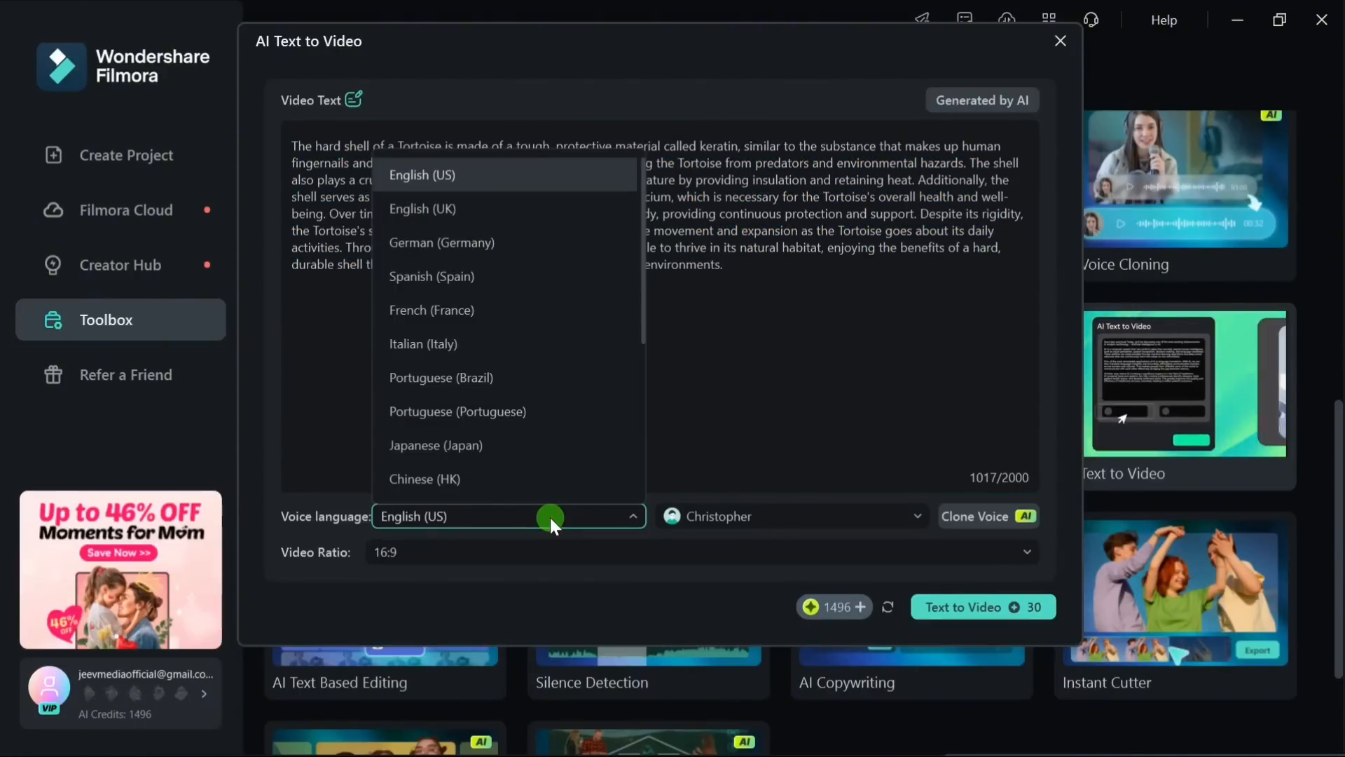
{"action": "scroll", "coordinate": [456, 191], "scroll_direction": "down", "scroll_amount": 2}
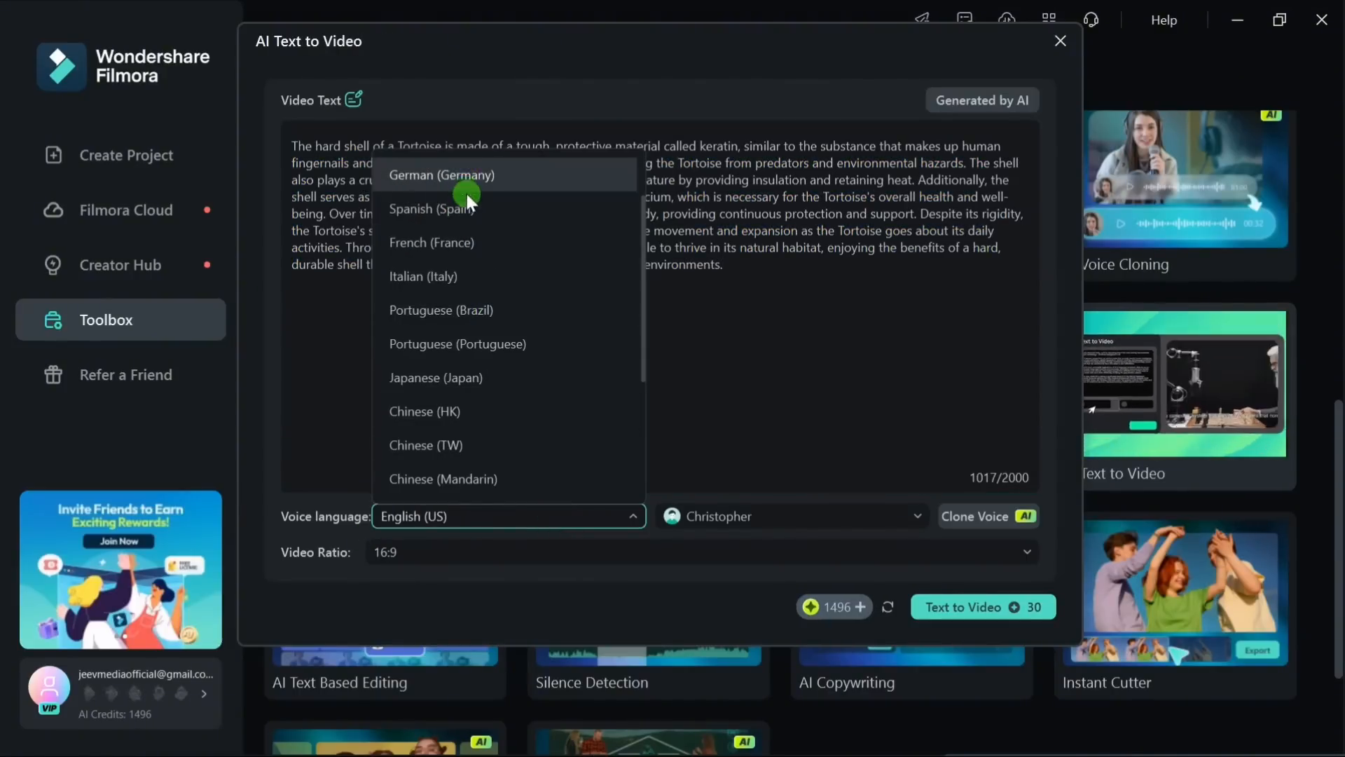
{"action": "scroll", "coordinate": [557, 378], "scroll_direction": "down", "scroll_amount": 1}
{"action": "left_click", "coordinate": [628, 517]}
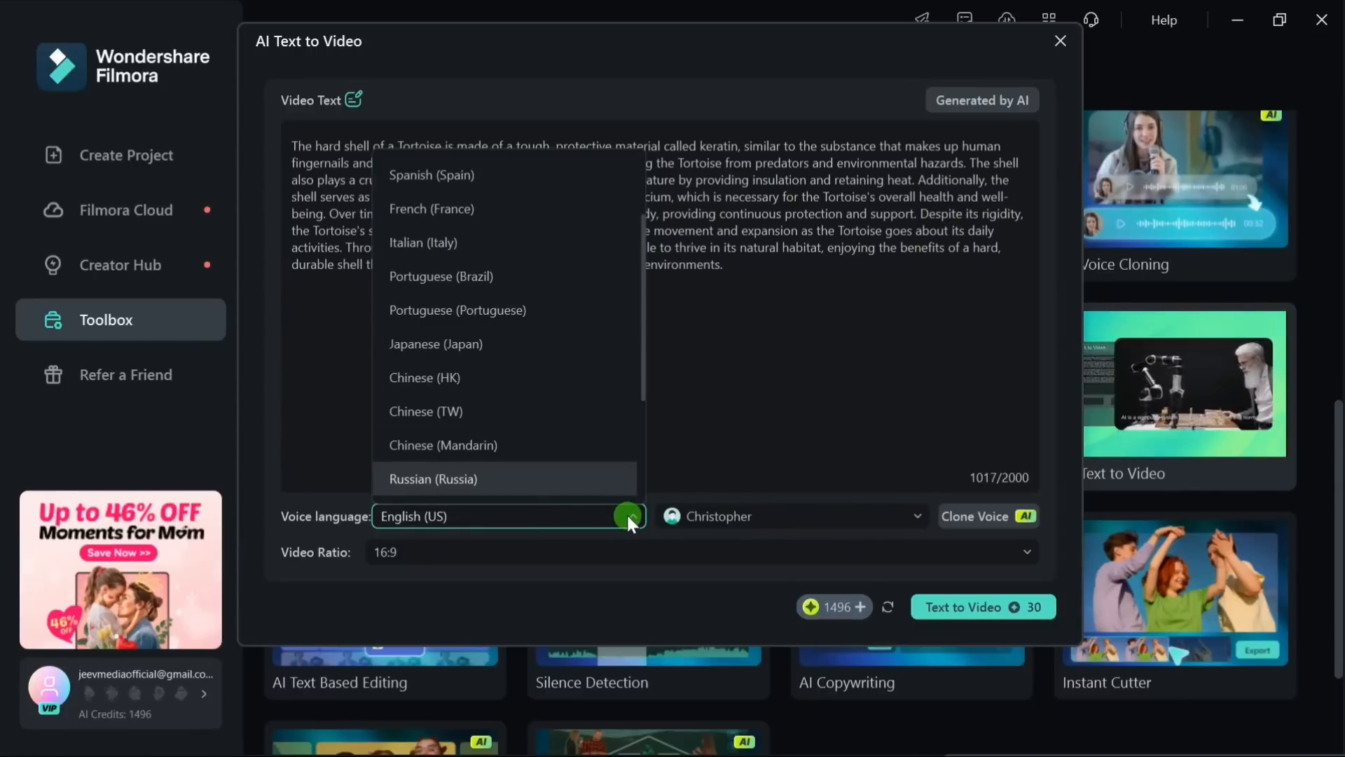
{"action": "left_click", "coordinate": [770, 516]}
{"action": "left_click", "coordinate": [744, 517]}
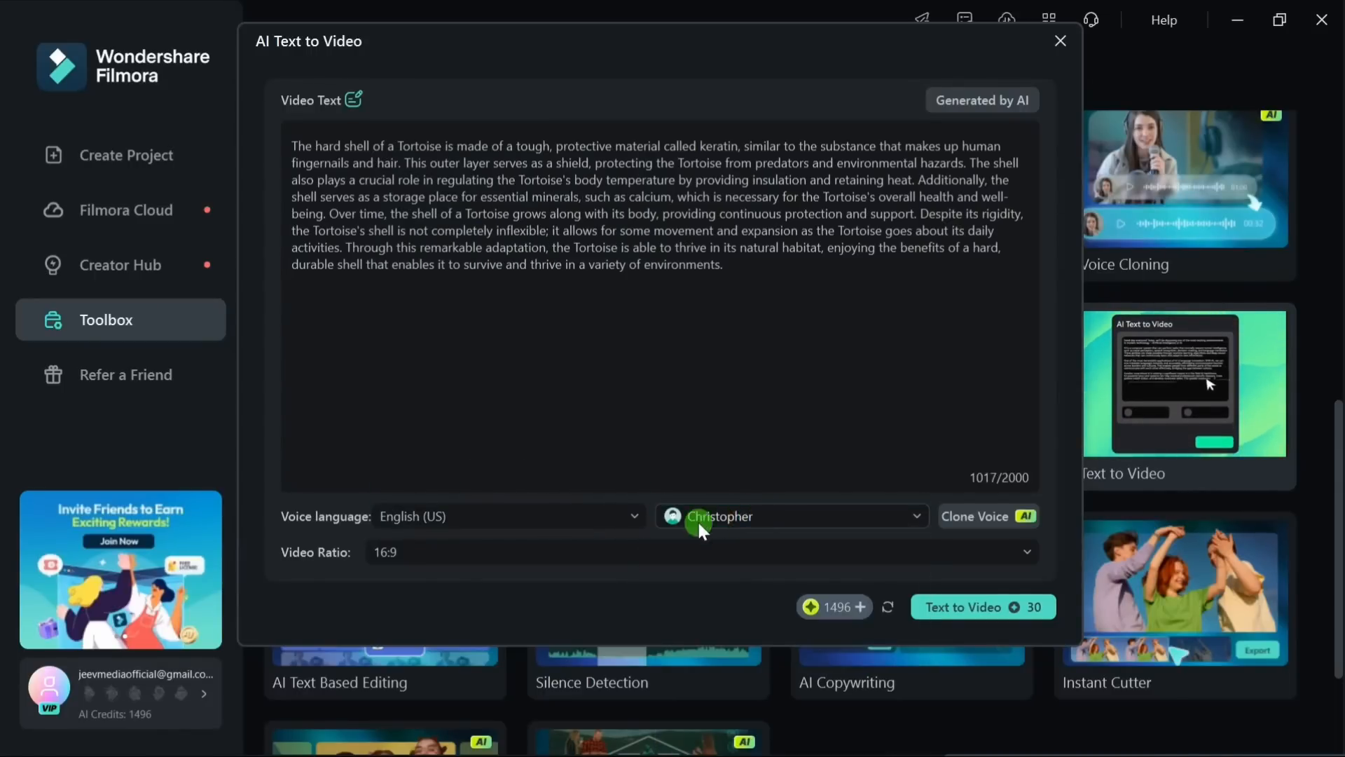
{"action": "left_click", "coordinate": [781, 522]}
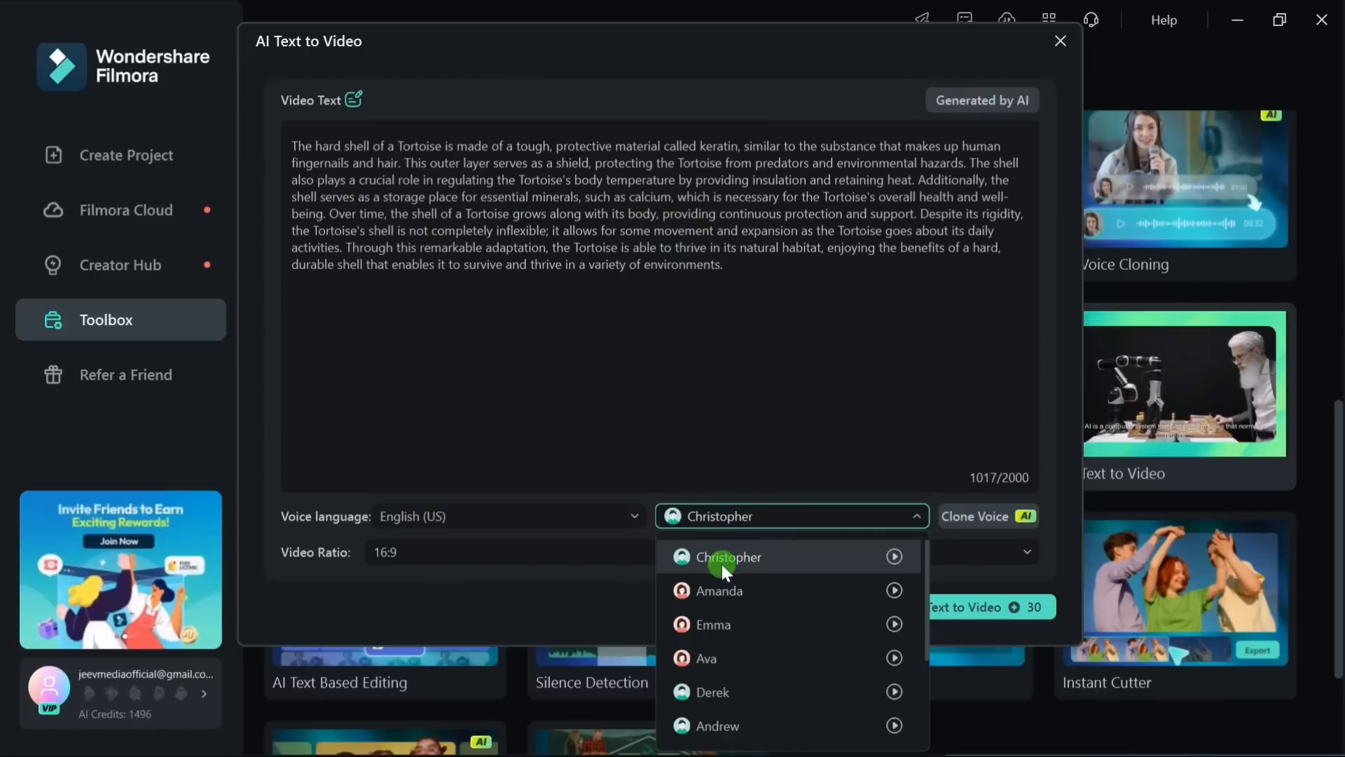
{"action": "left_click", "coordinate": [894, 556]}
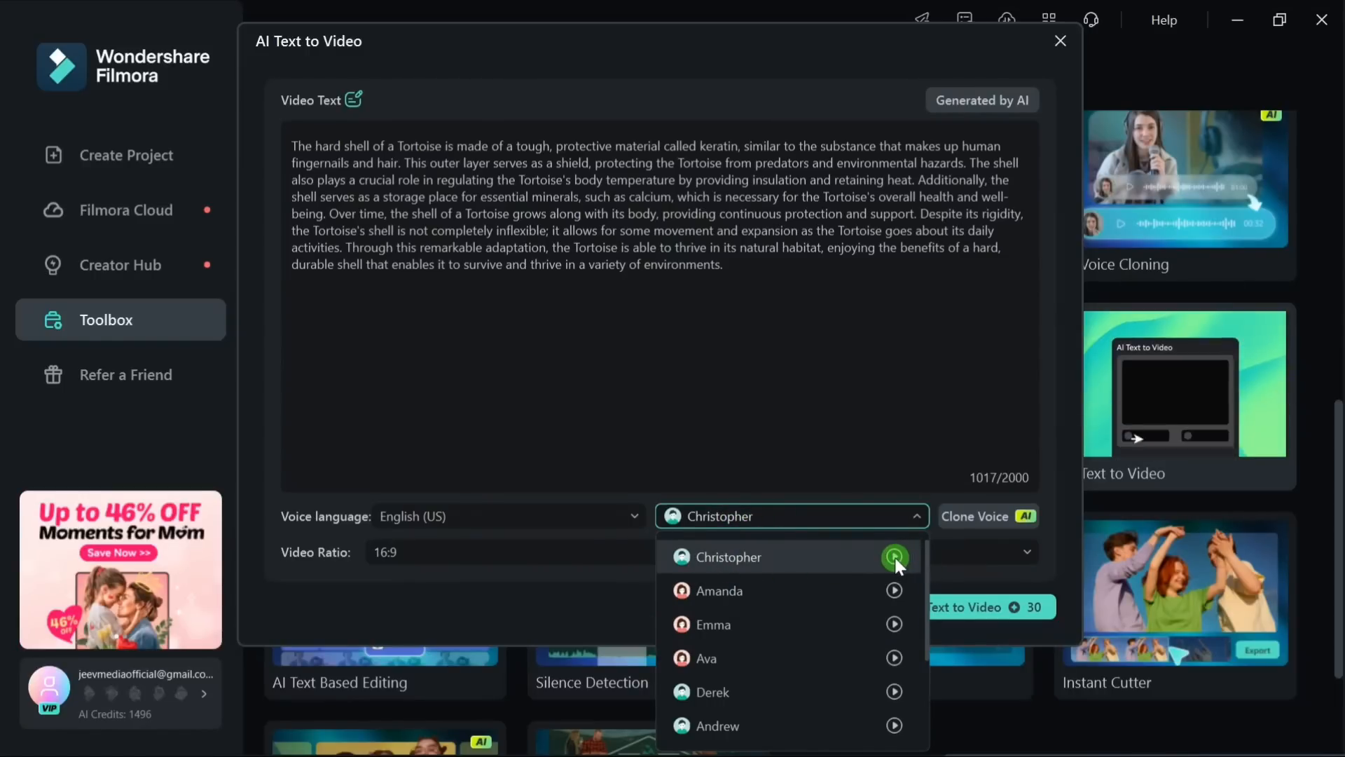
{"action": "left_click", "coordinate": [742, 556]}
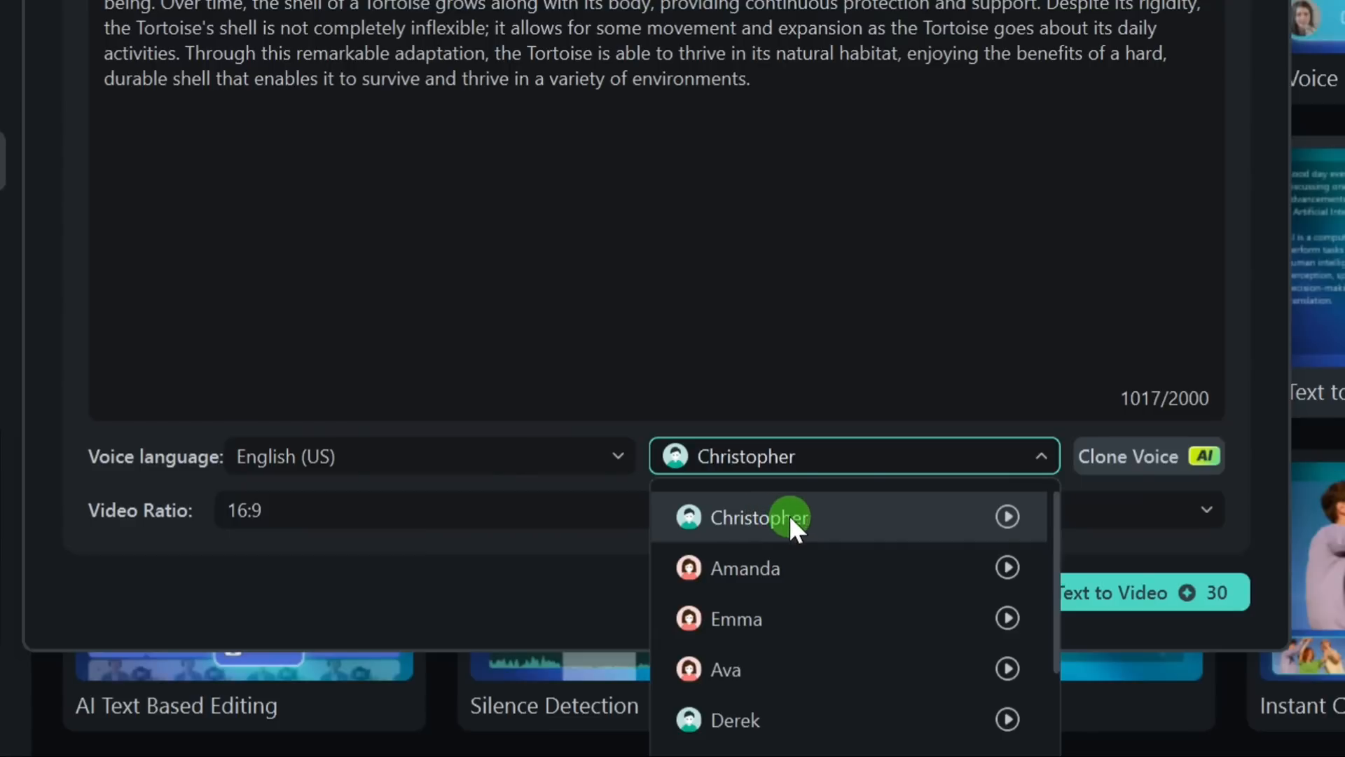
Step: Keep the video ratio at 16:9 and generate the video from the tortoise text
{"action": "left_click", "coordinate": [434, 503]}
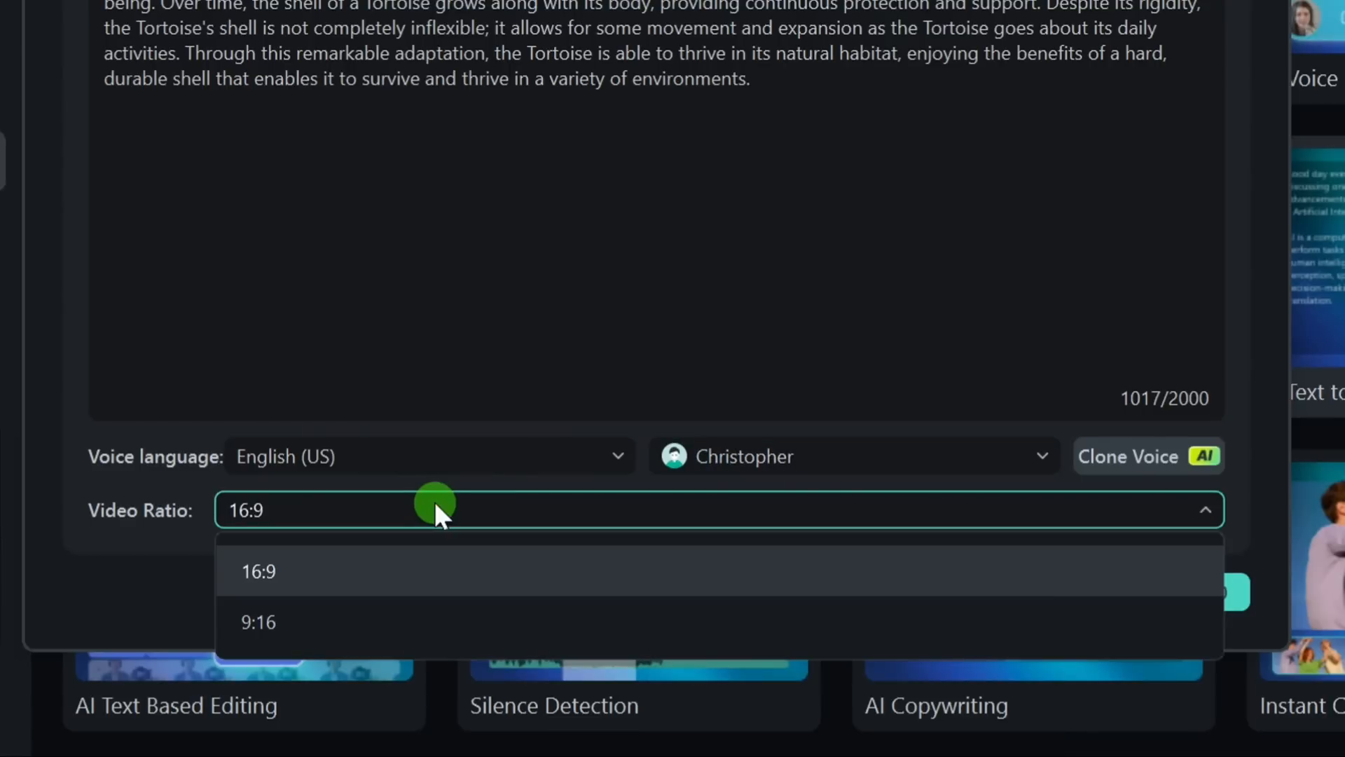
{"action": "left_click", "coordinate": [320, 500]}
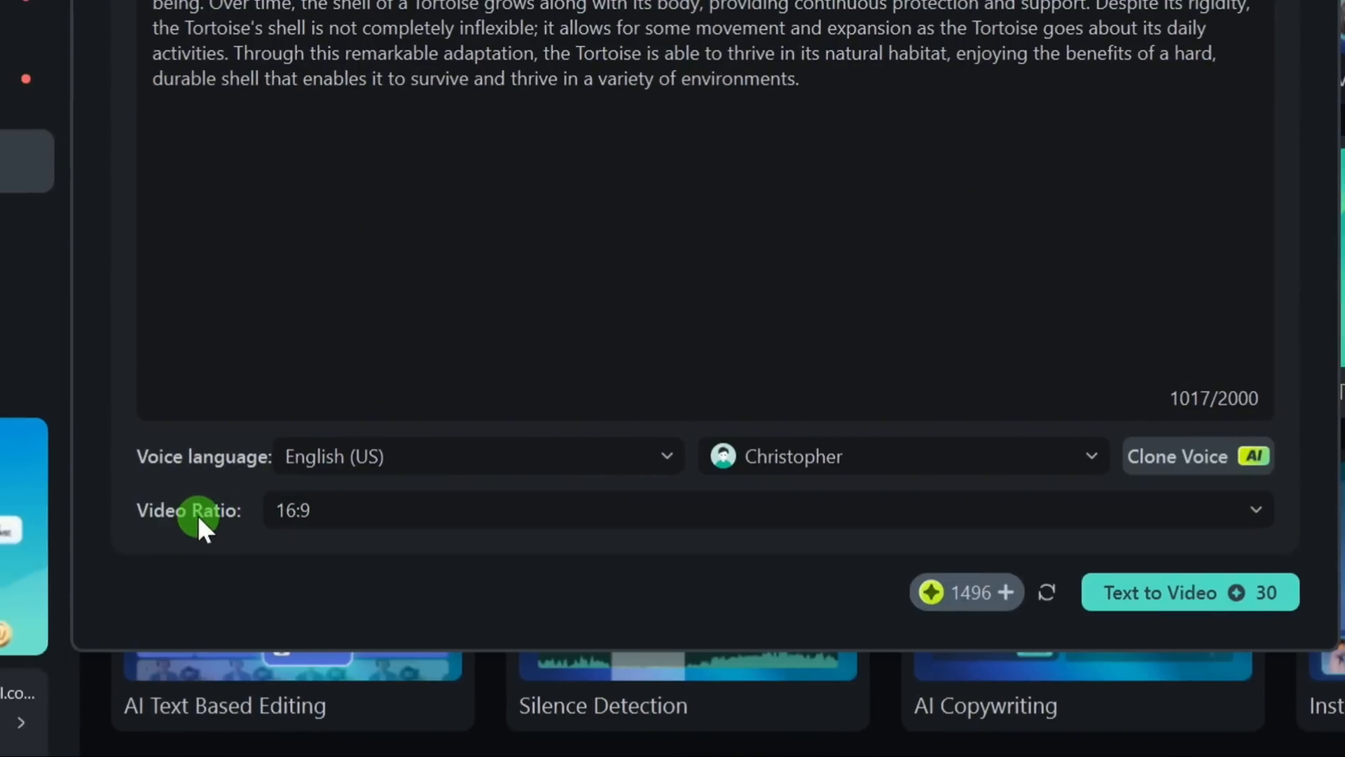
{"action": "left_click", "coordinate": [329, 522]}
{"action": "left_click", "coordinate": [364, 580]}
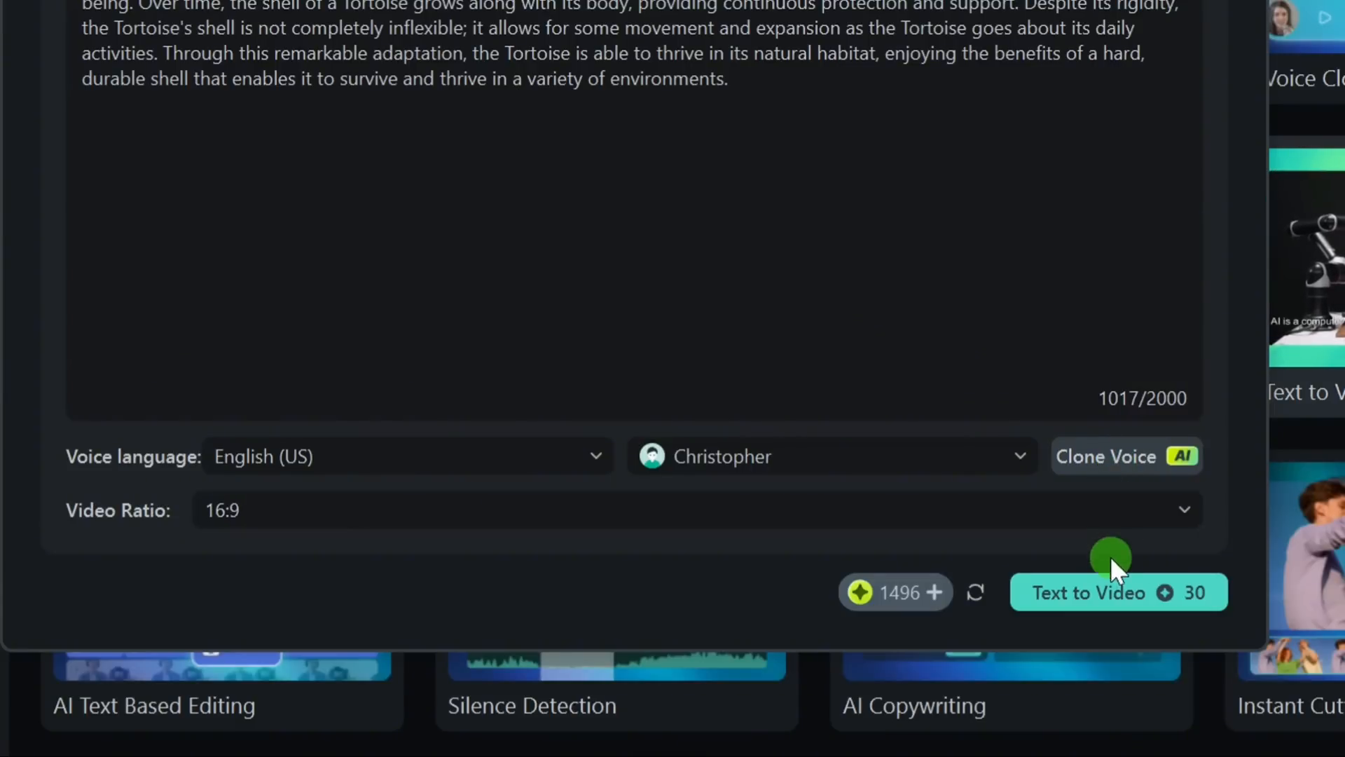
{"action": "left_click", "coordinate": [1115, 596]}
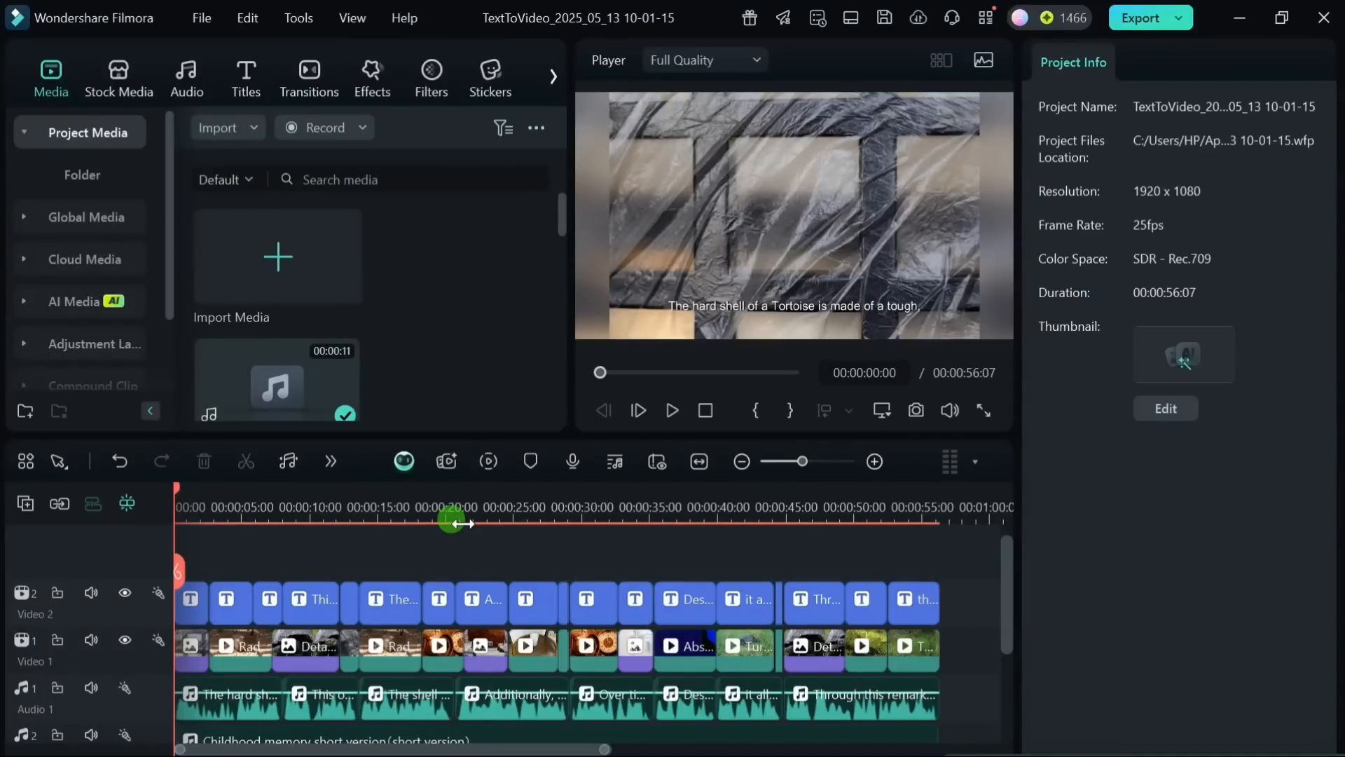
Step: Preview the generated tortoise video and scrub the playhead to 00:00:05:07
{"action": "left_click", "coordinate": [683, 414]}
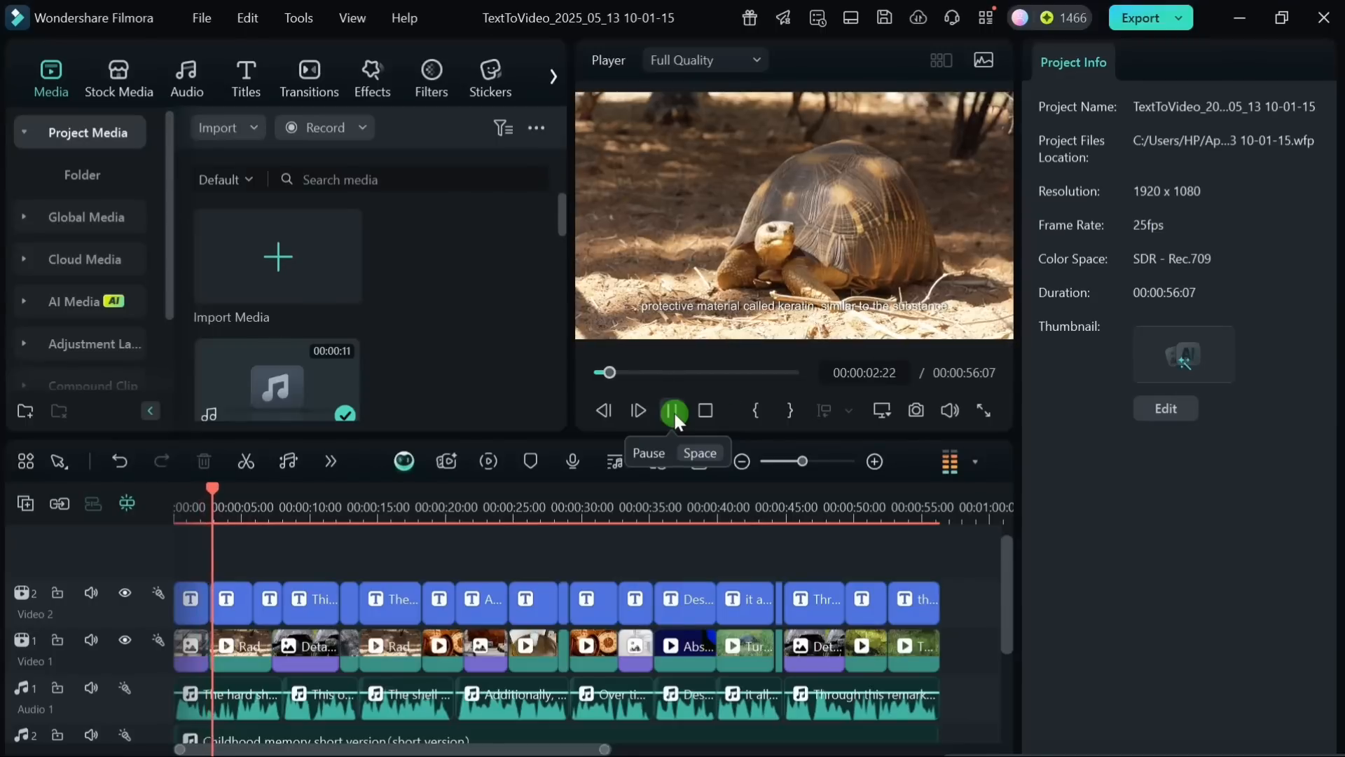
{"action": "left_click", "coordinate": [561, 619]}
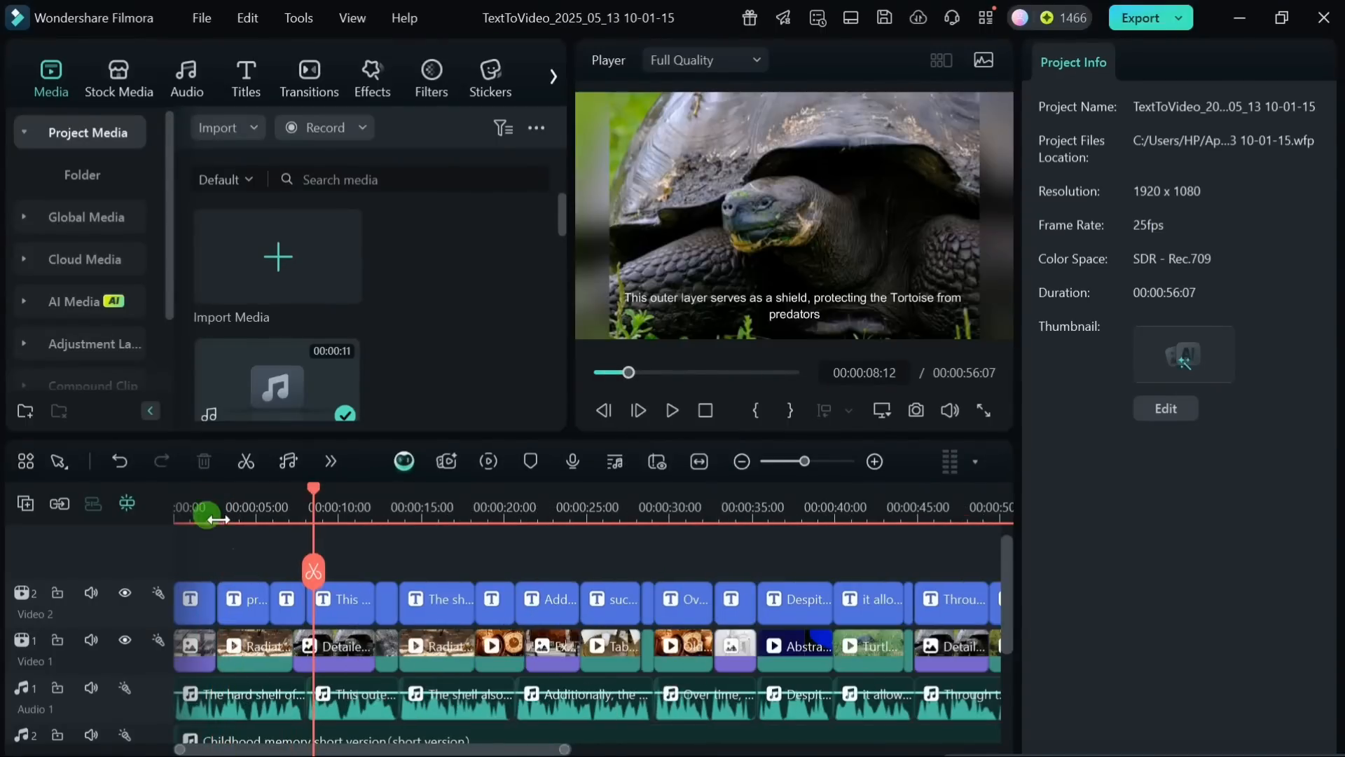
{"action": "left_click_drag", "start_coordinate": [218, 499], "coordinate": [246, 511]}
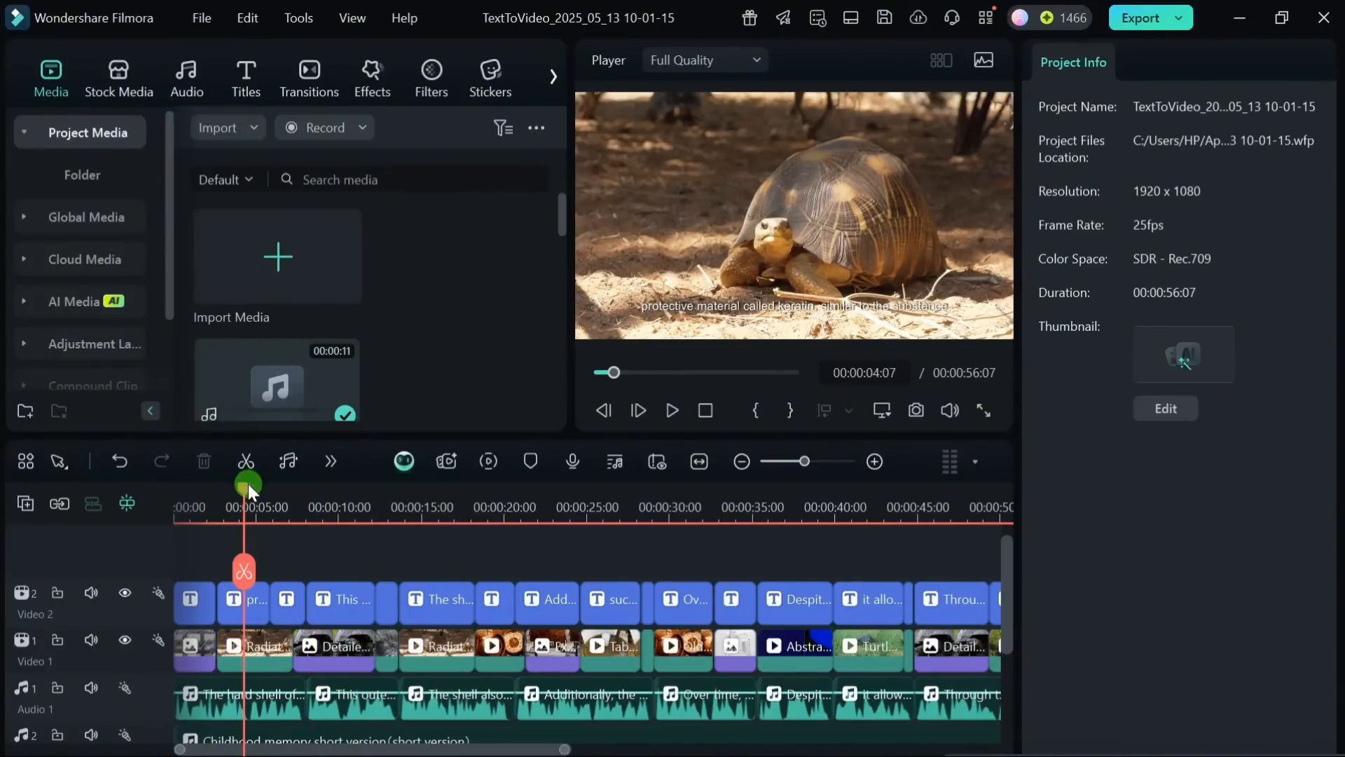
{"action": "left_click_drag", "start_coordinate": [248, 483], "coordinate": [262, 503]}
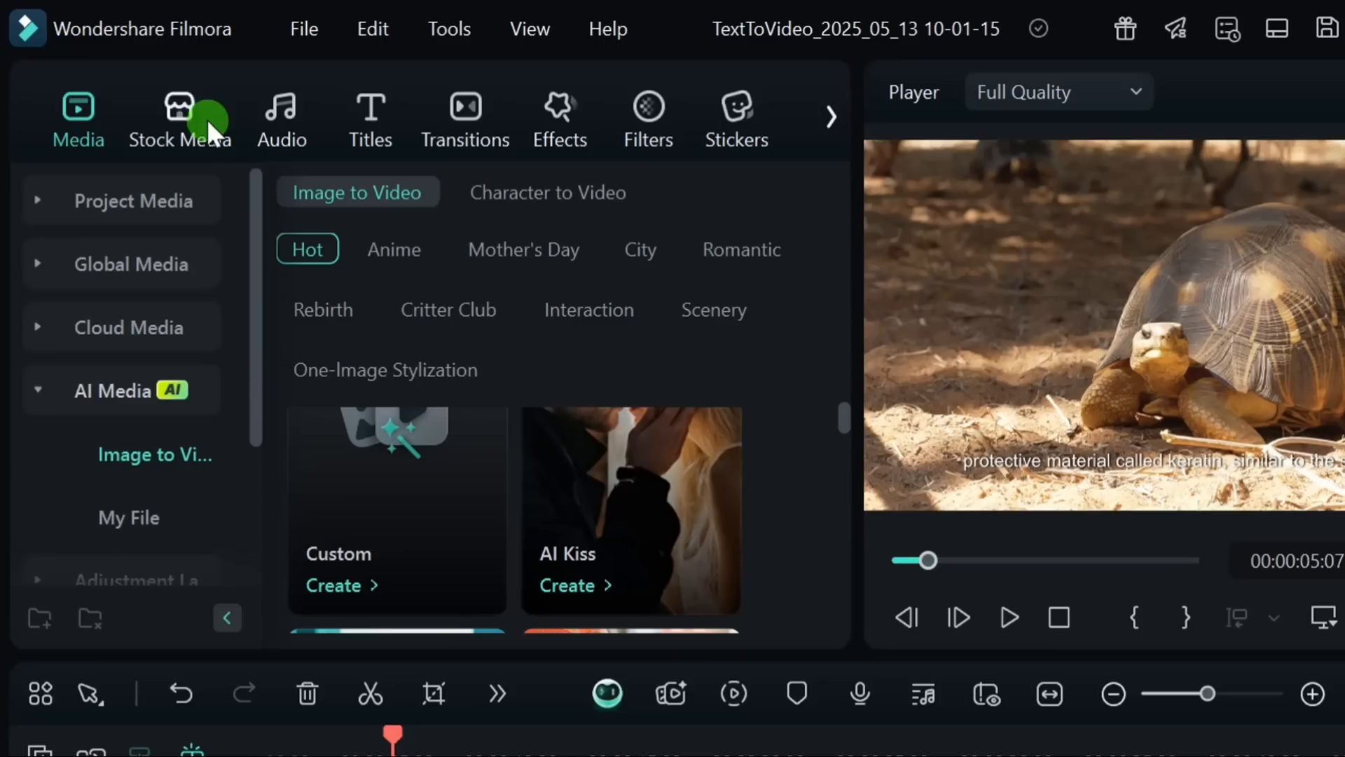
Step: Open the stock media collection and view its Library and Partners categories for replacement footage
{"action": "left_click", "coordinate": [179, 113]}
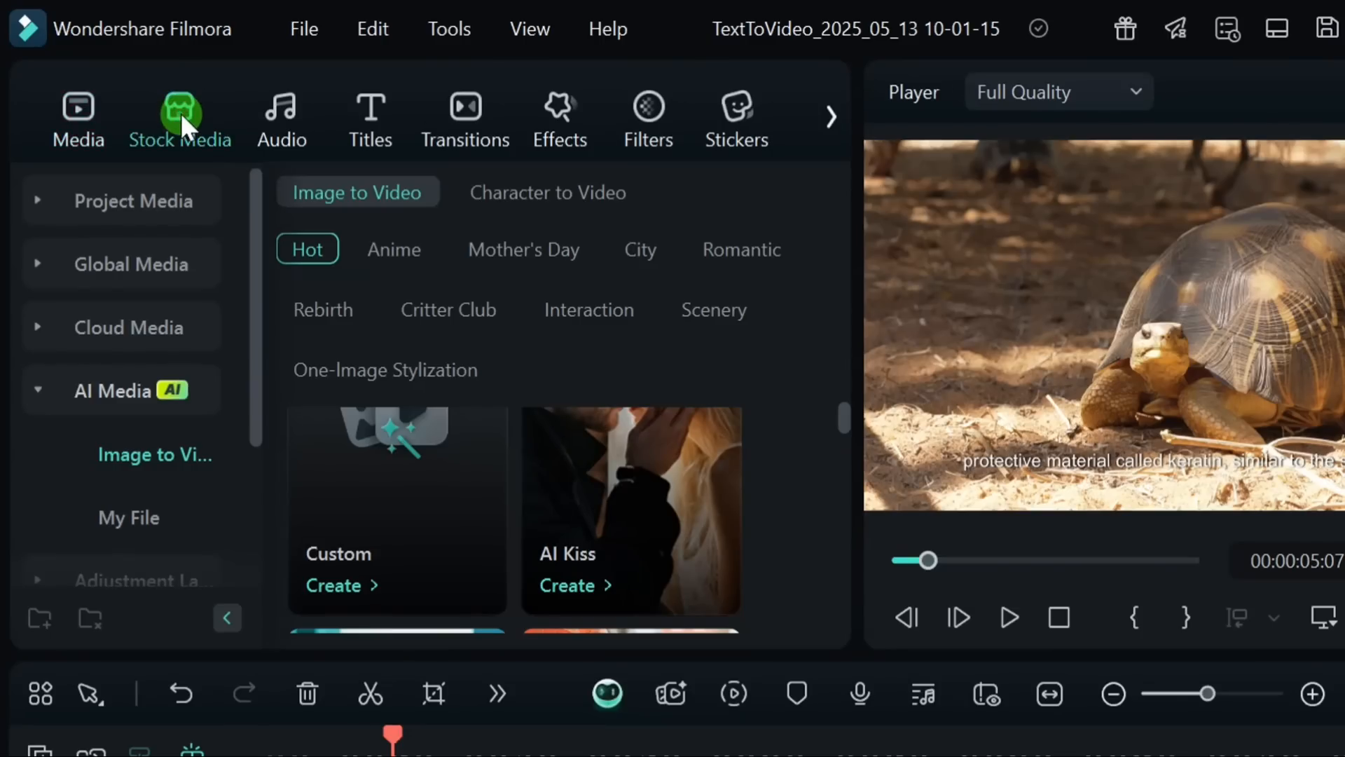
{"action": "left_click", "coordinate": [105, 327]}
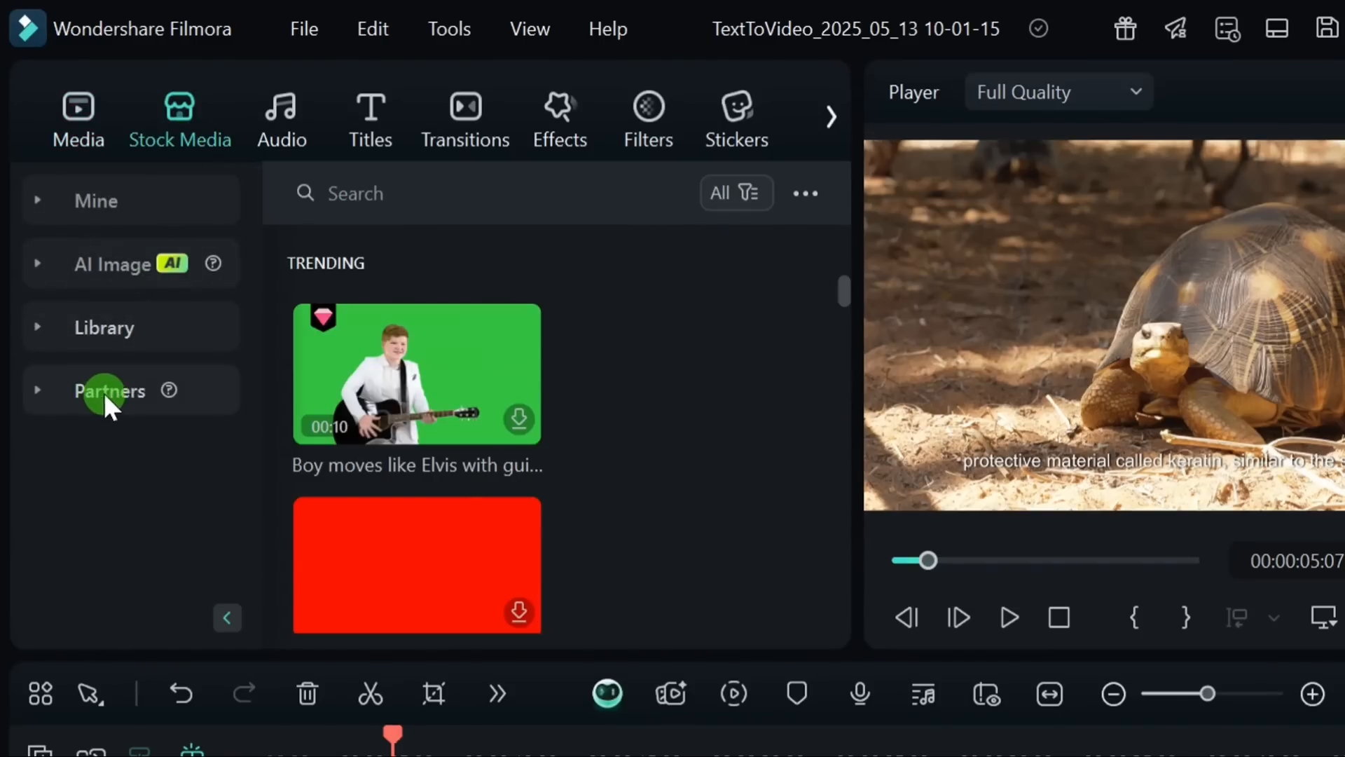
{"action": "left_click", "coordinate": [102, 394]}
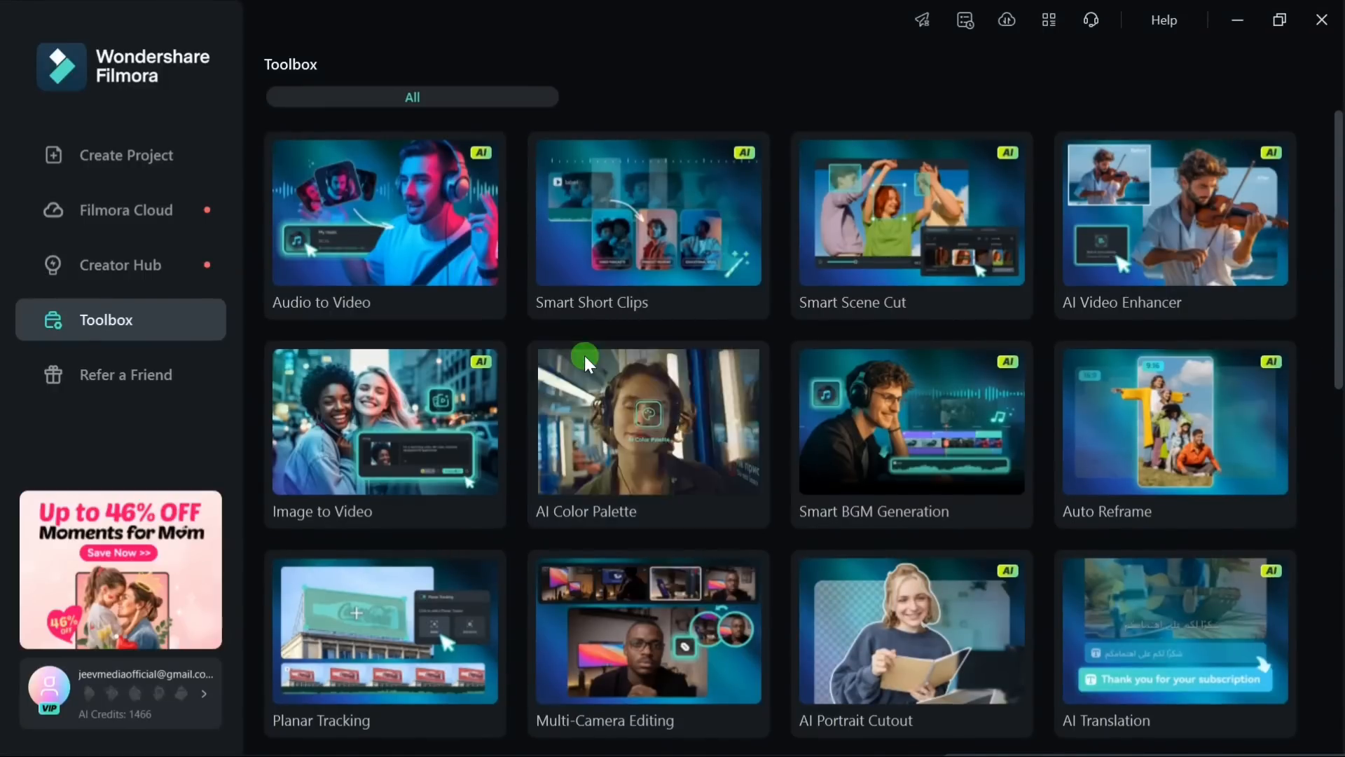
Step: Look through the full range of Toolbox tools, from Audio to Video through Instant Mode
{"action": "scroll", "coordinate": [788, 409], "scroll_direction": "down", "scroll_amount": 3}
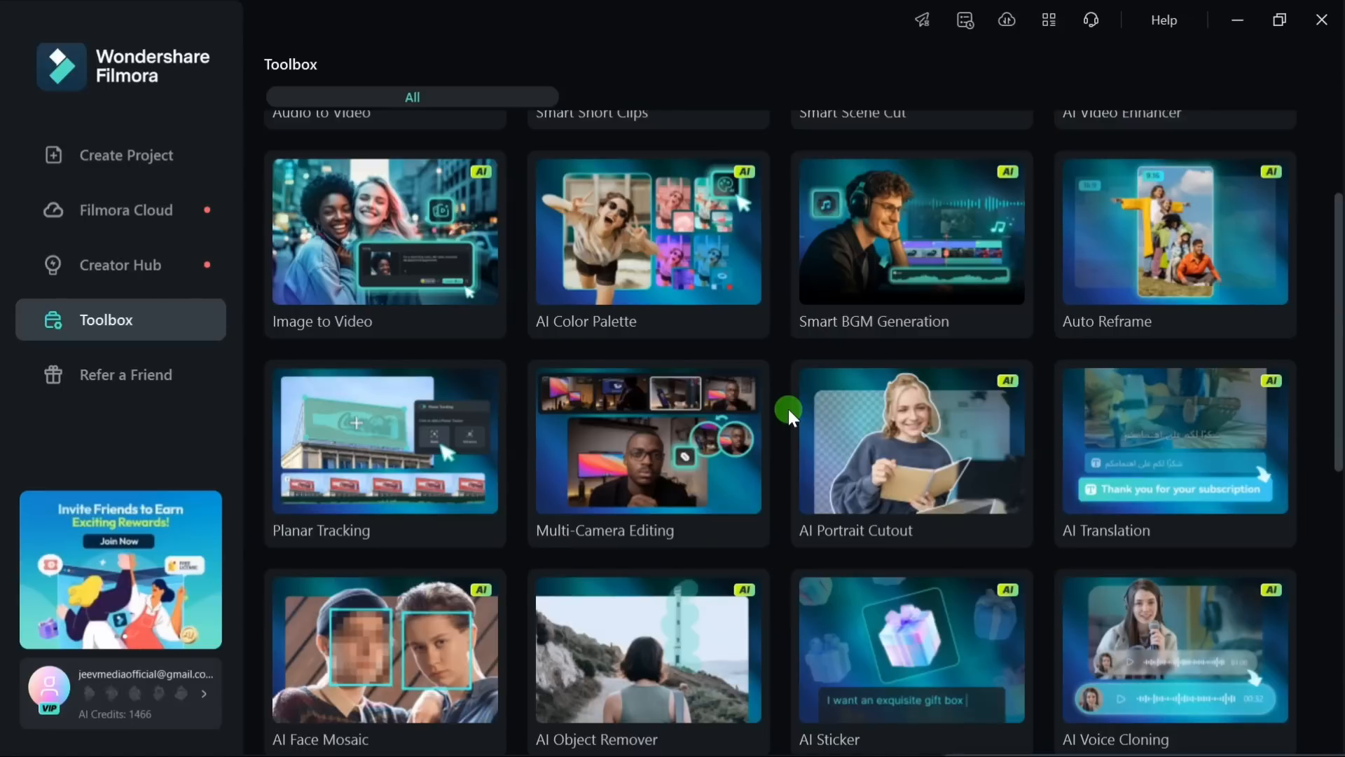
{"action": "scroll", "coordinate": [524, 389], "scroll_direction": "up", "scroll_amount": 3}
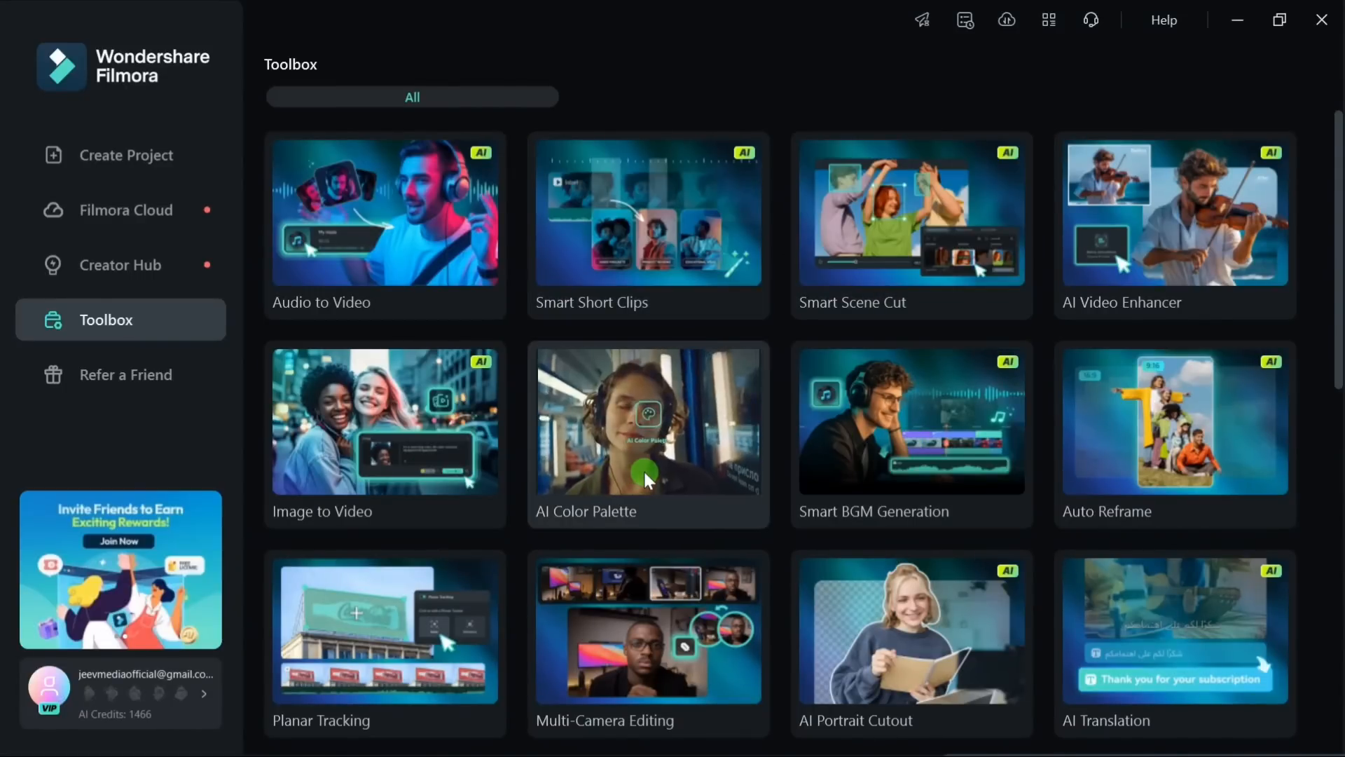
{"action": "scroll", "coordinate": [768, 393], "scroll_direction": "down", "scroll_amount": 5}
{"action": "scroll", "coordinate": [765, 391], "scroll_direction": "up", "scroll_amount": 5}
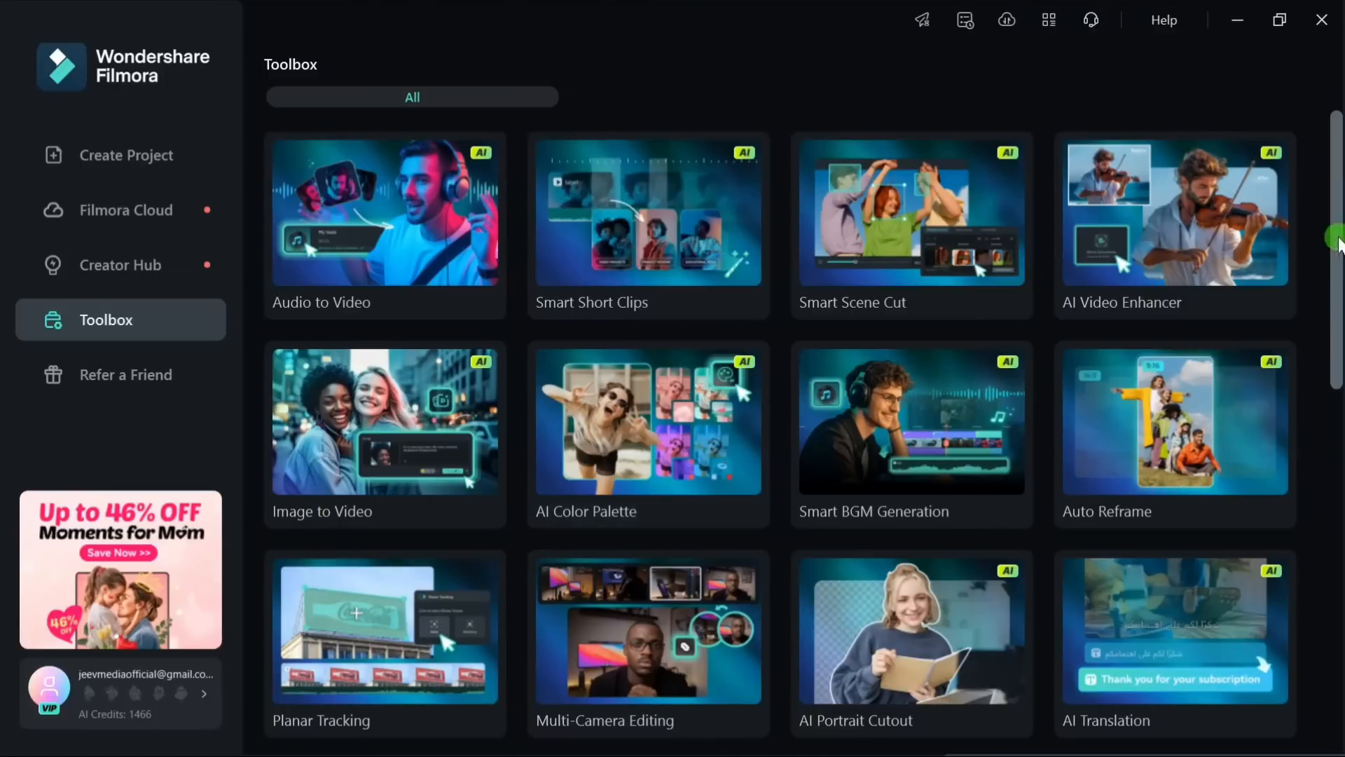
{"action": "left_click_drag", "start_coordinate": [1338, 242], "coordinate": [1337, 616]}
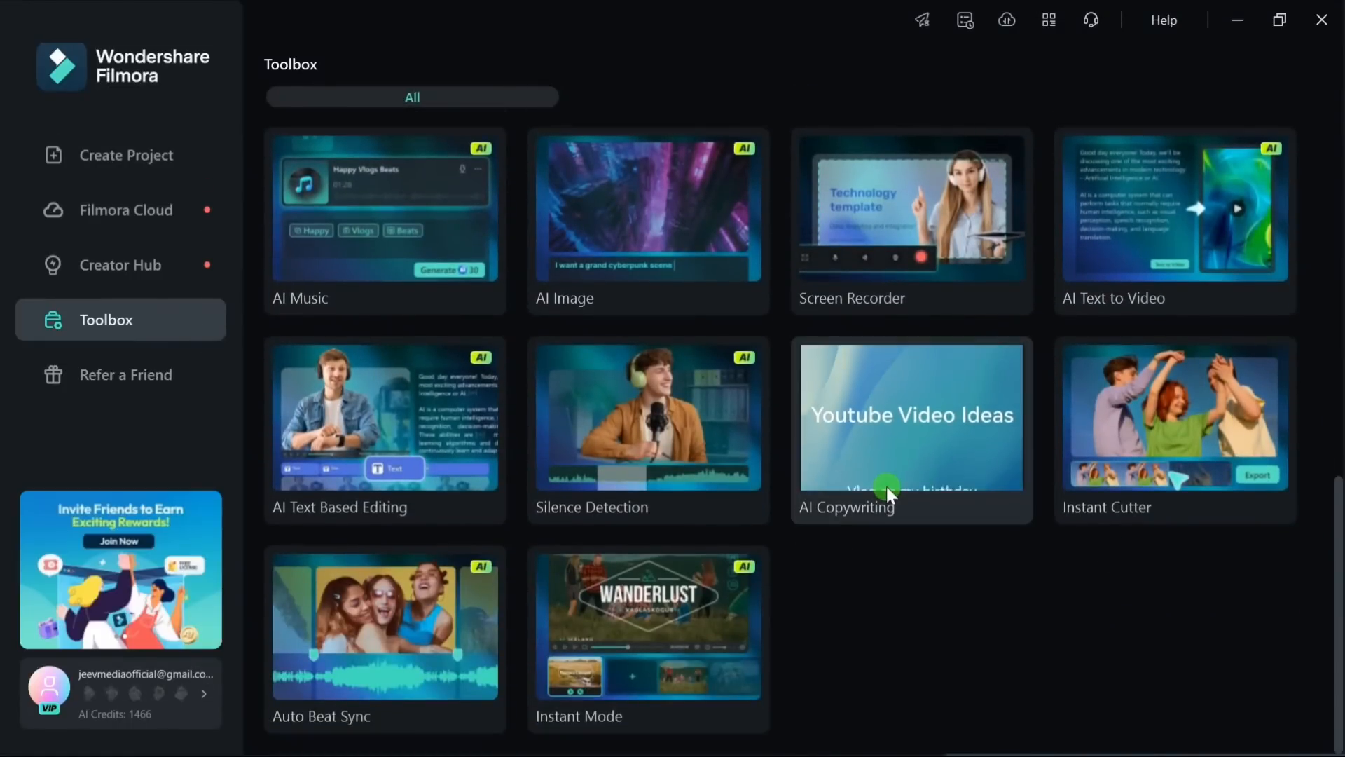
{"action": "scroll", "coordinate": [610, 389], "scroll_direction": "up", "scroll_amount": 5}
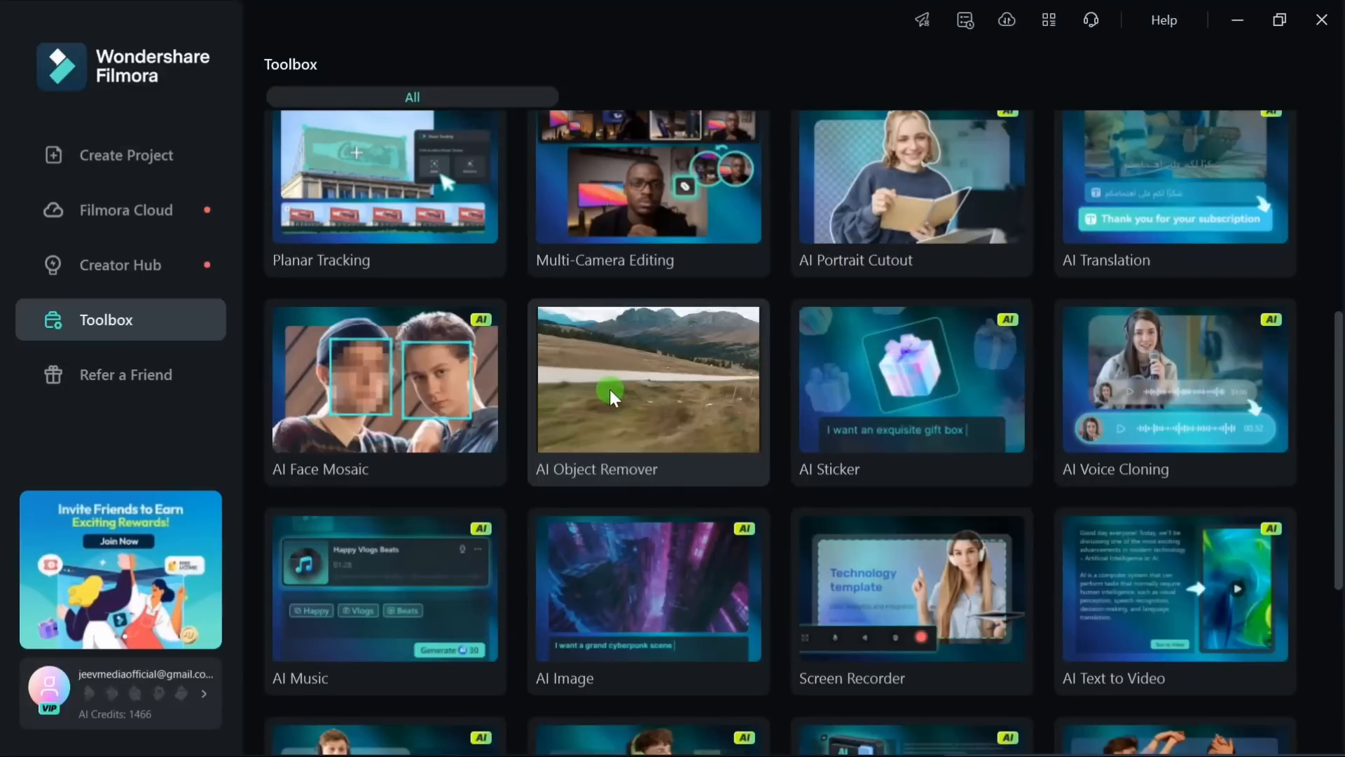